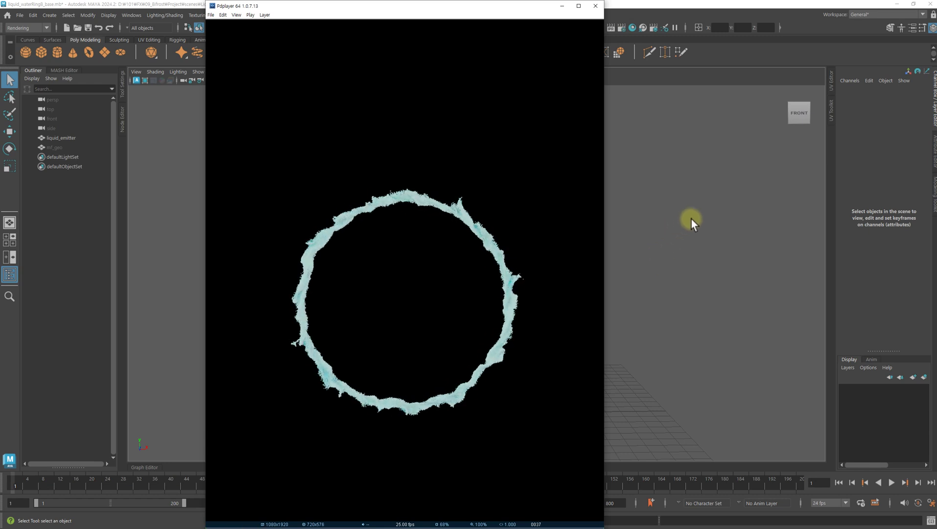
# - Close the reference render preview and examine the liquid_emitter ring in the perspective view
pyautogui.click(595, 7)
pyautogui.click(434, 362)
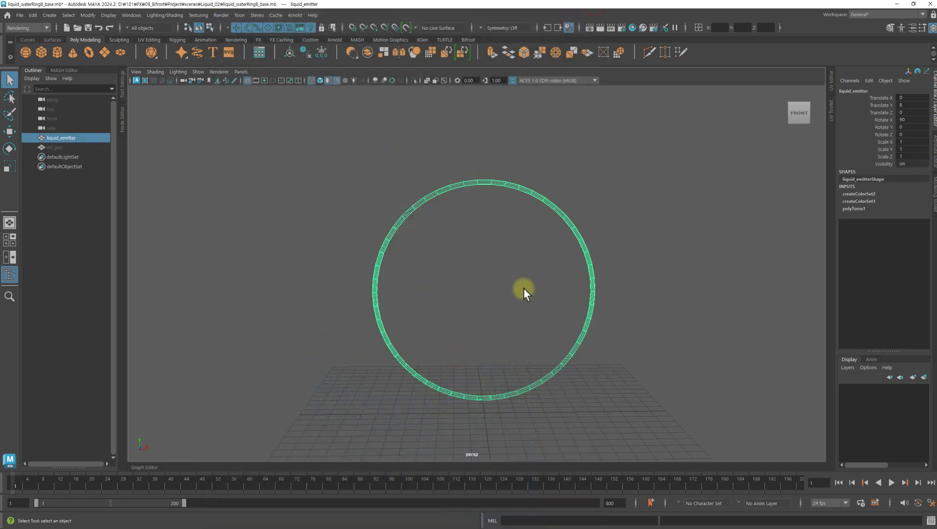
pyautogui.press('f')
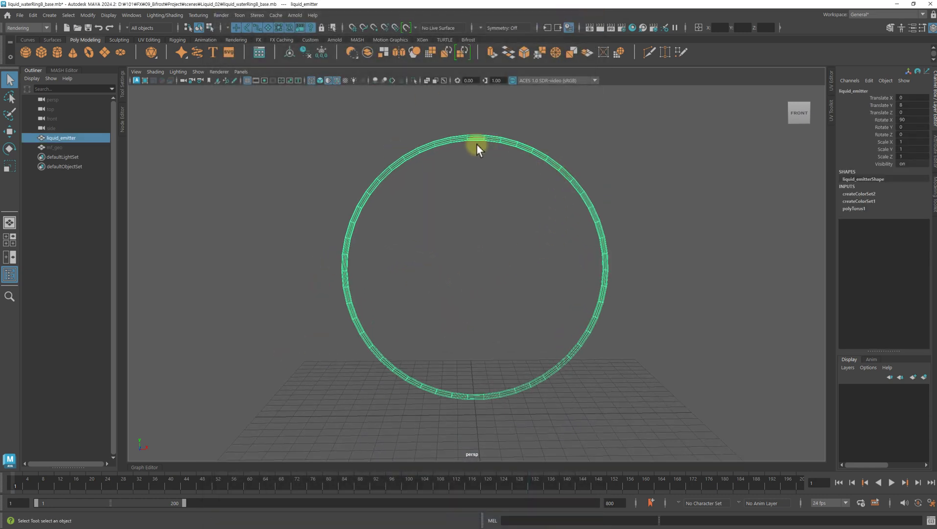
pyautogui.click(527, 260)
pyautogui.keyDown('alt'); pyautogui.moveTo(672, 257); pyautogui.dragTo(558, 265); pyautogui.keyUp('alt')
pyautogui.keyDown('alt'); pyautogui.moveTo(626, 265); pyautogui.dragTo(511, 220); pyautogui.keyUp('alt')
pyautogui.click(605, 238)
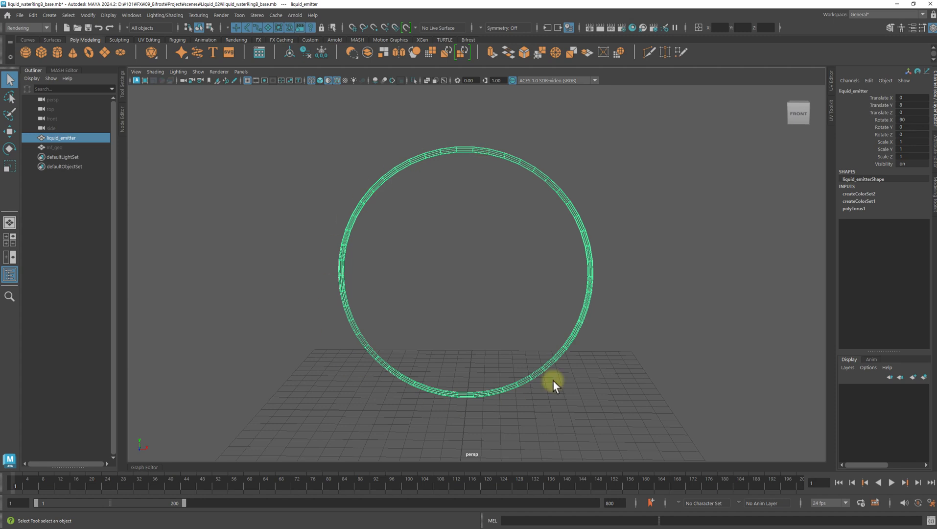
pyautogui.click(634, 234)
pyautogui.hotkey('ctrl', 'z')
pyautogui.keyDown('alt'); pyautogui.moveTo(659, 234); pyautogui.dragTo(619, 240, button='right'); pyautogui.keyUp('alt')
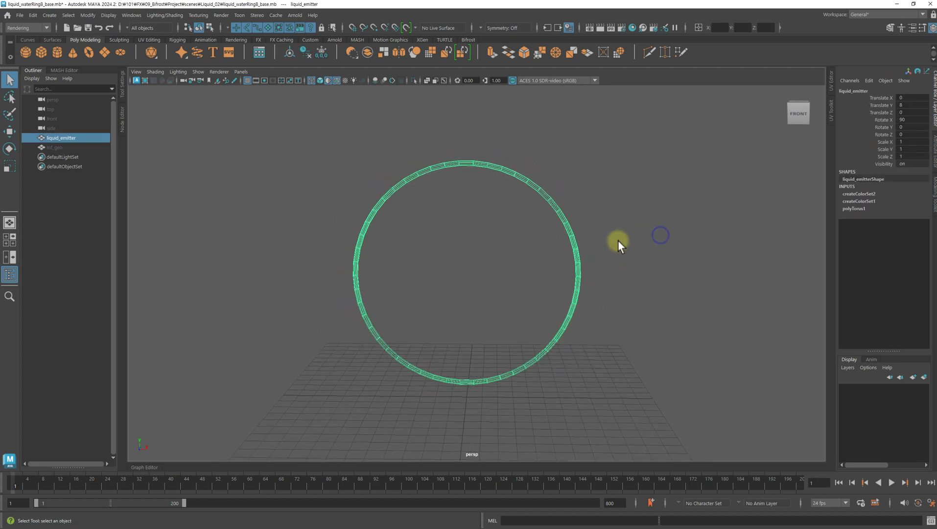
pyautogui.moveTo(347, 130); pyautogui.dragTo(424, 239)
# - Unhide the mf_geo torus and compare it with liquid_emitter while scrubbing and playing the timeline
pyautogui.click(55, 147)
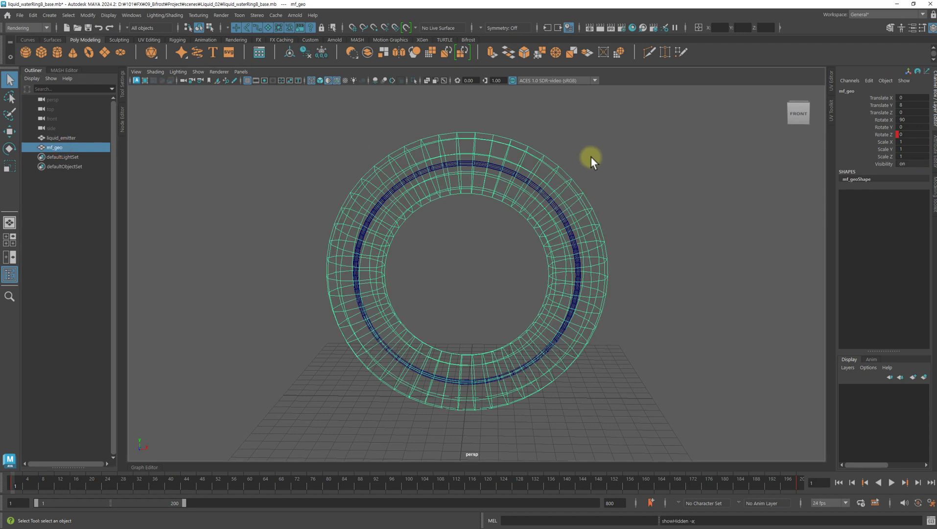
pyautogui.click(604, 160)
pyautogui.keyDown('alt'); pyautogui.moveTo(604, 160); pyautogui.dragTo(520, 175, button='right'); pyautogui.keyUp('alt')
pyautogui.click(523, 186)
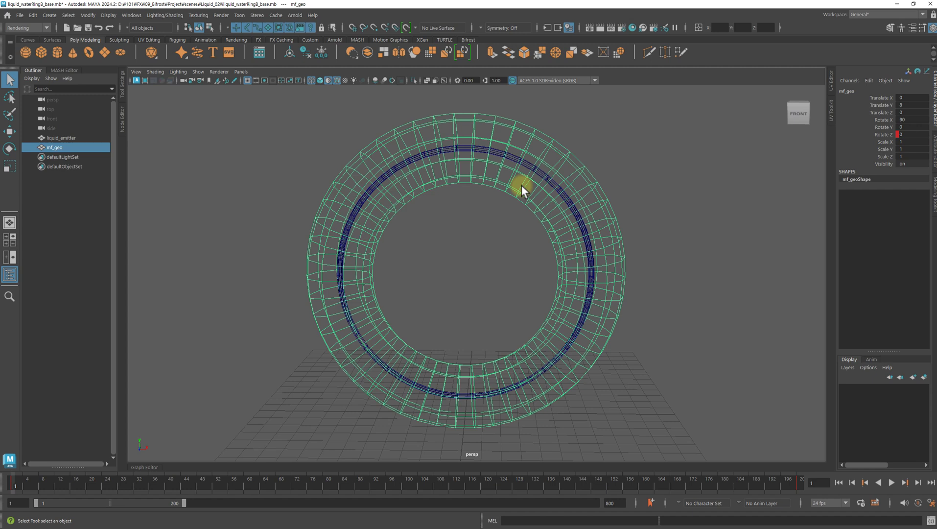
pyautogui.moveTo(20, 484); pyautogui.dragTo(139, 487)
pyautogui.click(311, 269)
pyautogui.click(70, 137)
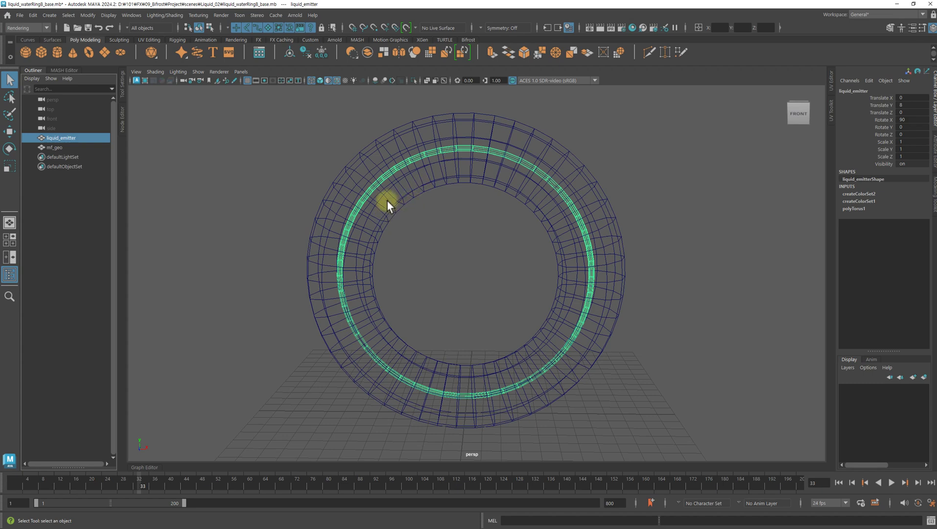
pyautogui.moveTo(104, 484); pyautogui.dragTo(324, 479)
pyautogui.moveTo(324, 479); pyautogui.dragTo(647, 354, button='right')
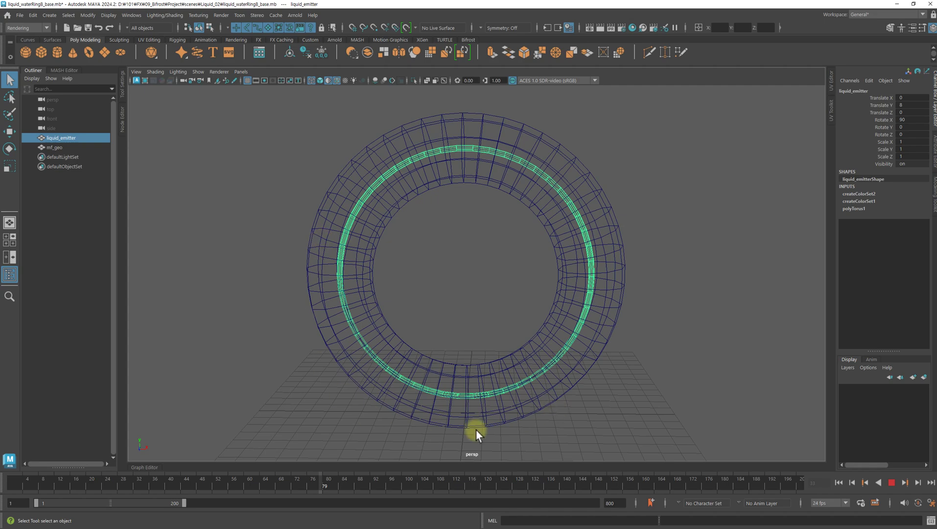
pyautogui.moveTo(346, 487); pyautogui.dragTo(2, 471)
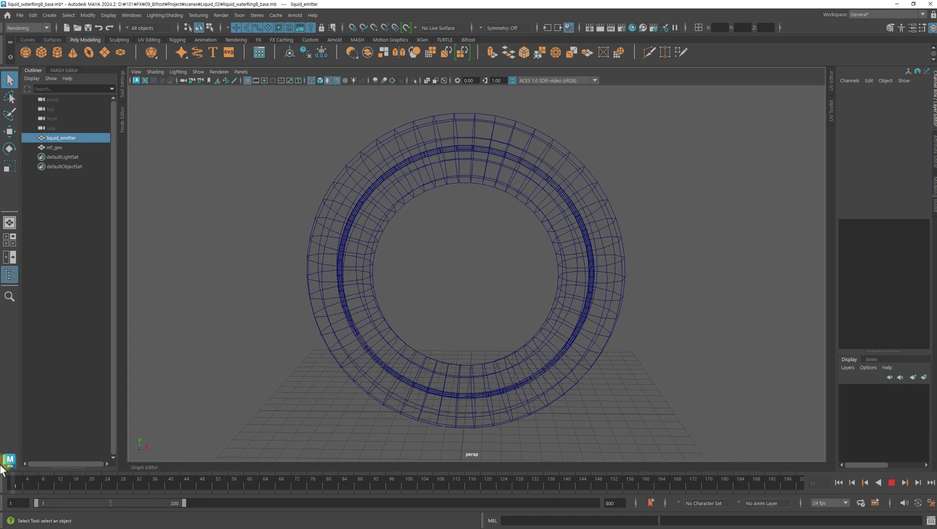
# - Hide the mf_geo torus
pyautogui.click(108, 287)
pyautogui.click(58, 147)
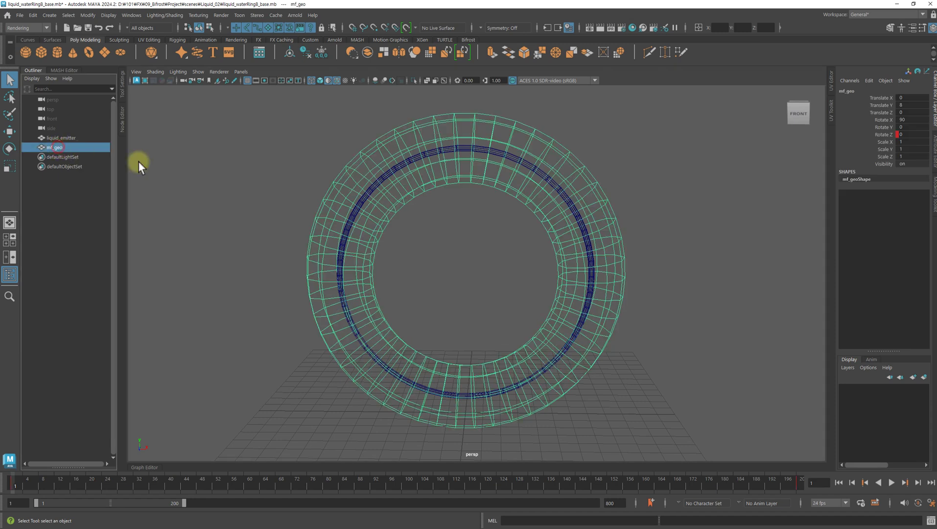
pyautogui.hotkey('ctrl', 'h')
# - Create a Bifrost liquid from the liquid_emitter ring using the FX menu set
pyautogui.moveTo(647, 279); pyautogui.dragTo(424, 188)
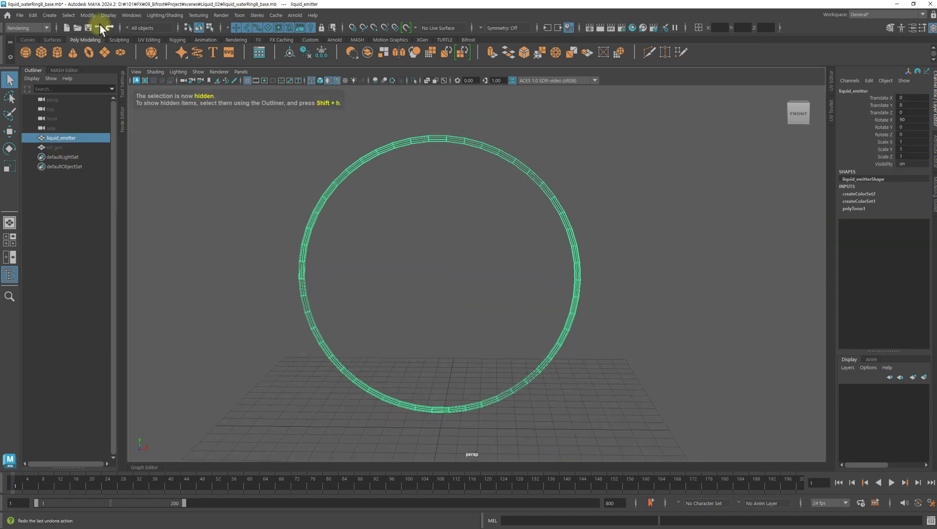
pyautogui.click(28, 28)
pyautogui.click(20, 66)
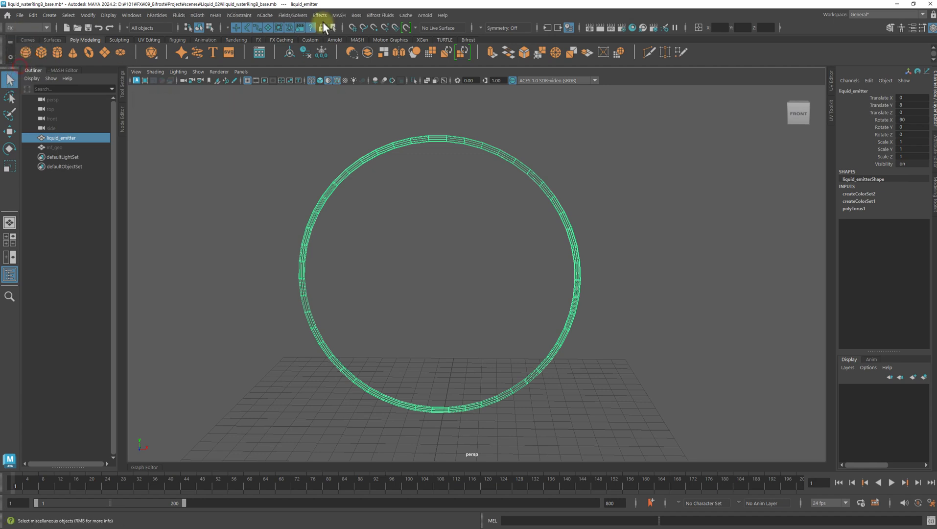
pyautogui.click(381, 15)
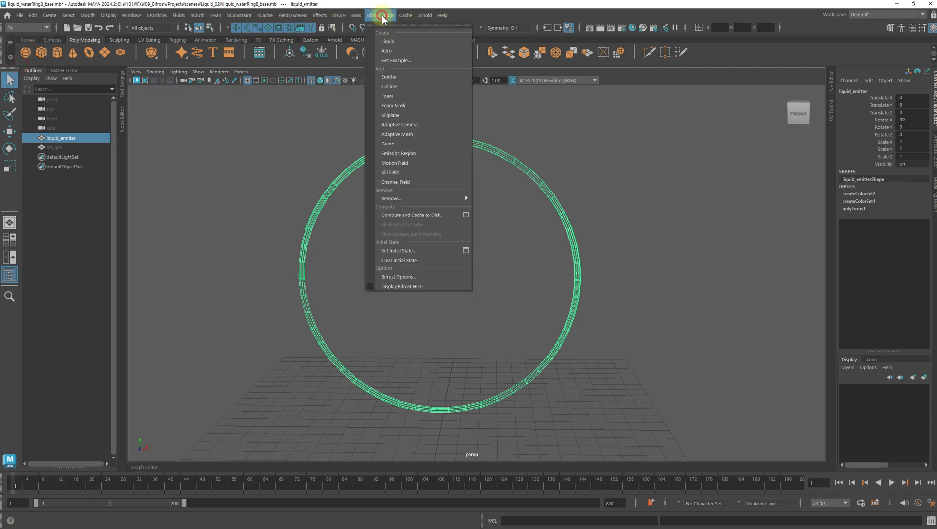
pyautogui.click(416, 43)
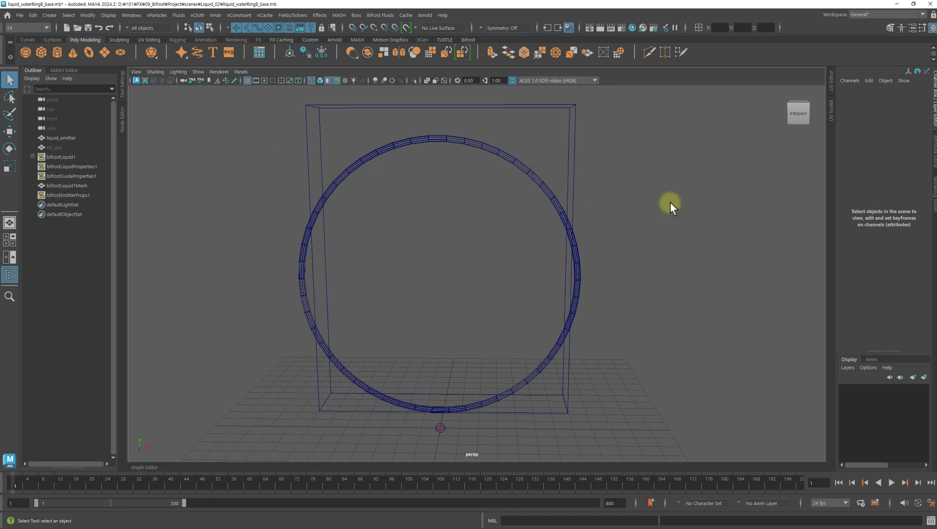
# - Return to the first frame and enable Continuous Emission in the emitterProps1 attributes of bifrostEmitterProps1
pyautogui.click(837, 482)
pyautogui.click(73, 195)
pyautogui.hotkey('ctrl', 'a')
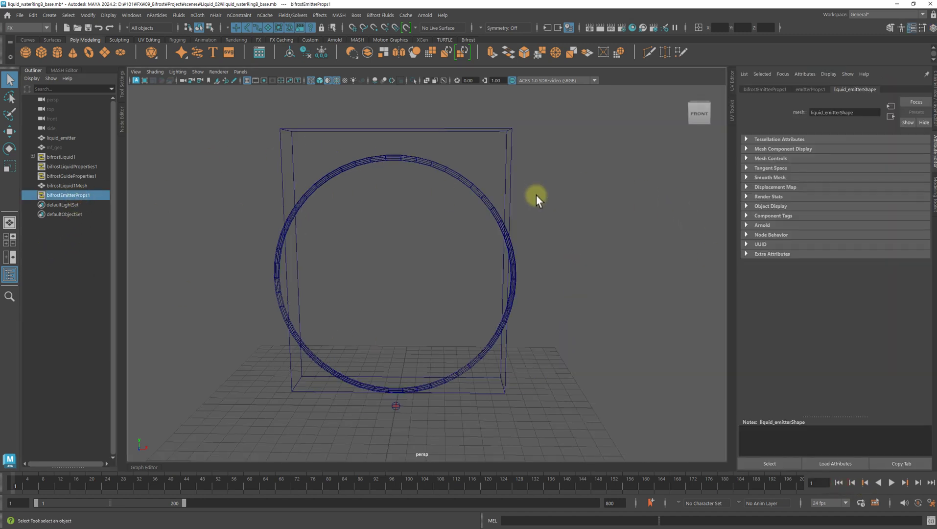
pyautogui.click(815, 89)
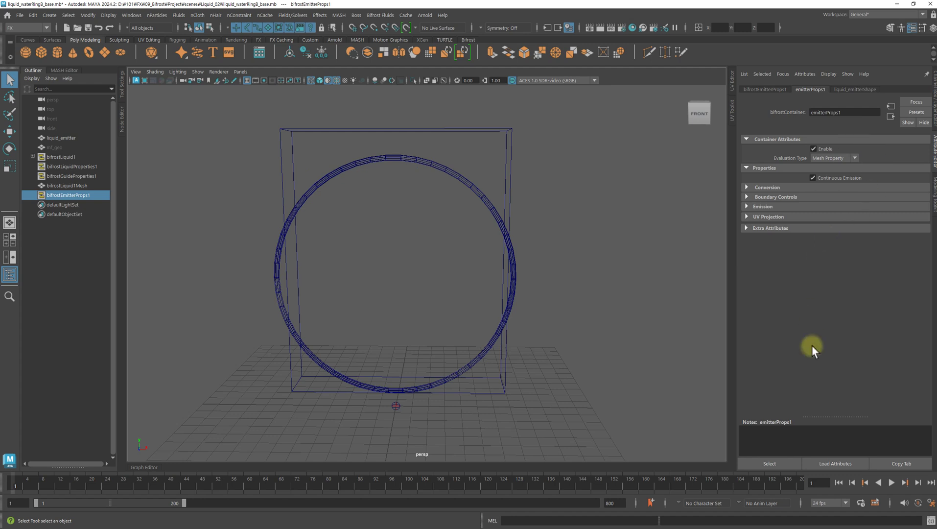
# - Play the liquid simulation briefly and check the emission around the ring
pyautogui.click(889, 483)
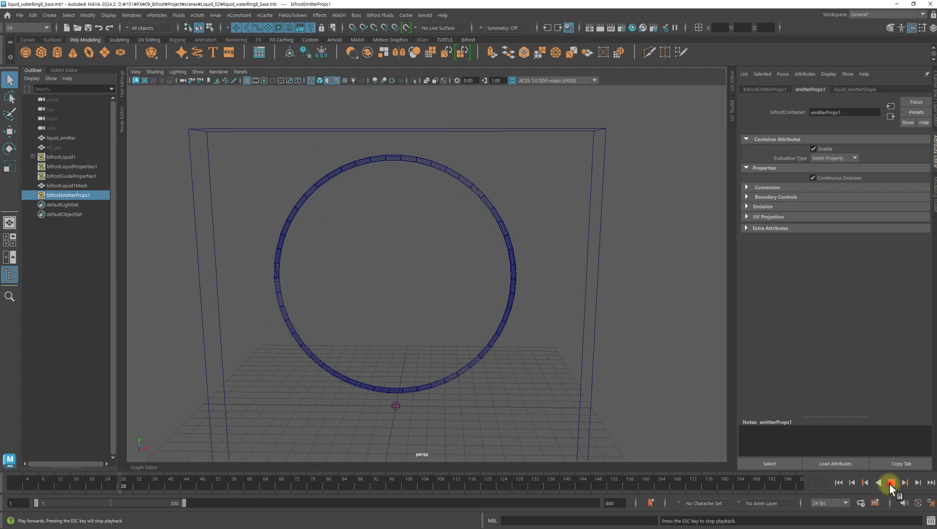
pyautogui.click(889, 484)
pyautogui.keyDown('alt'); pyautogui.moveTo(539, 341); pyautogui.dragTo(537, 327); pyautogui.keyUp('alt')
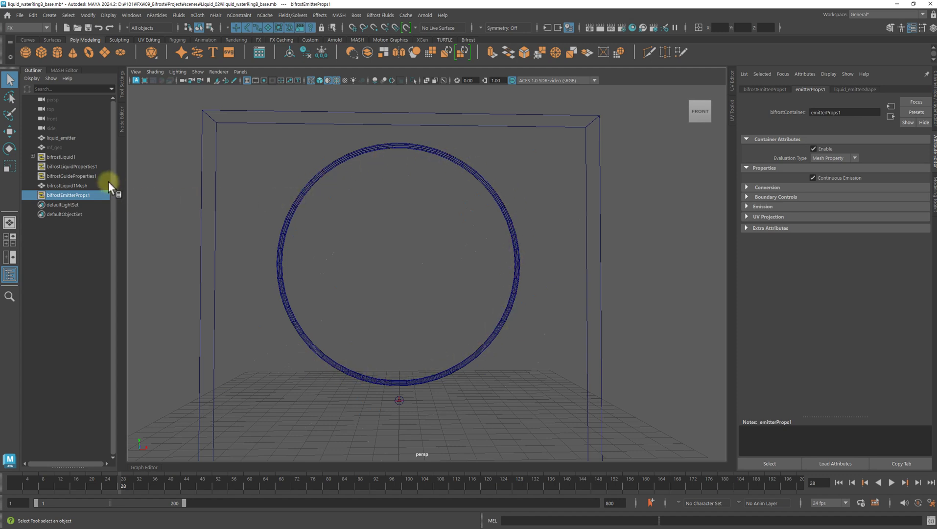
# - Set Master Voxel Size of bifrostLiquidProperties1 to 0.3 and replay the simulation from the first frame
pyautogui.click(76, 166)
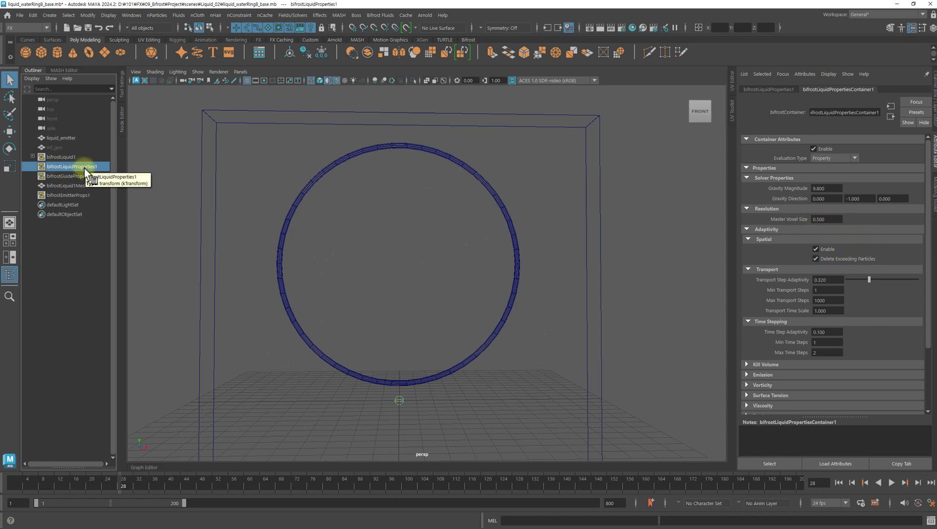
pyautogui.doubleClick(826, 220)
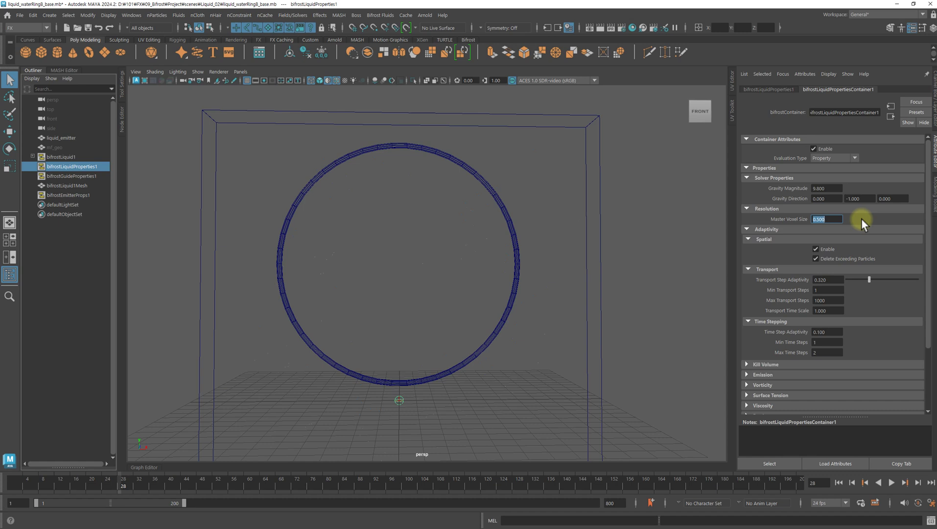
pyautogui.write('0.3')
pyautogui.press('Return')
pyautogui.click(839, 482)
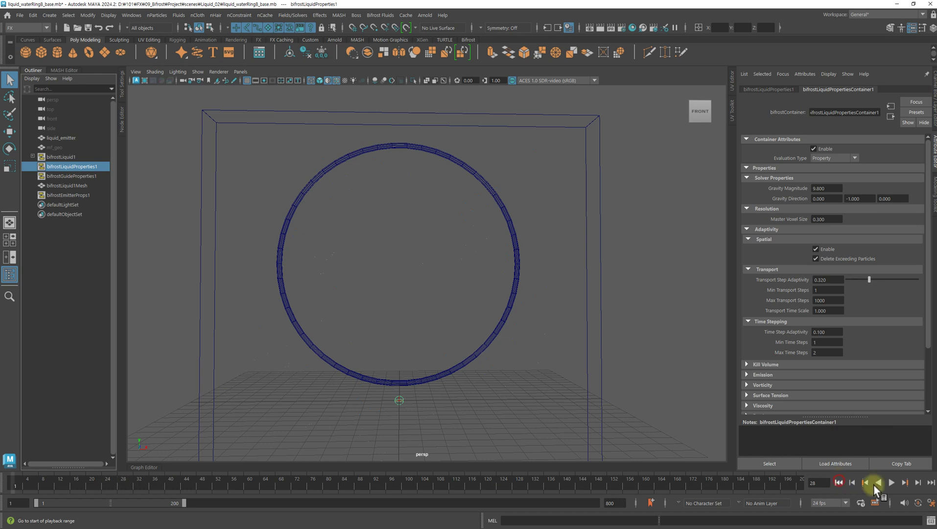
pyautogui.click(891, 482)
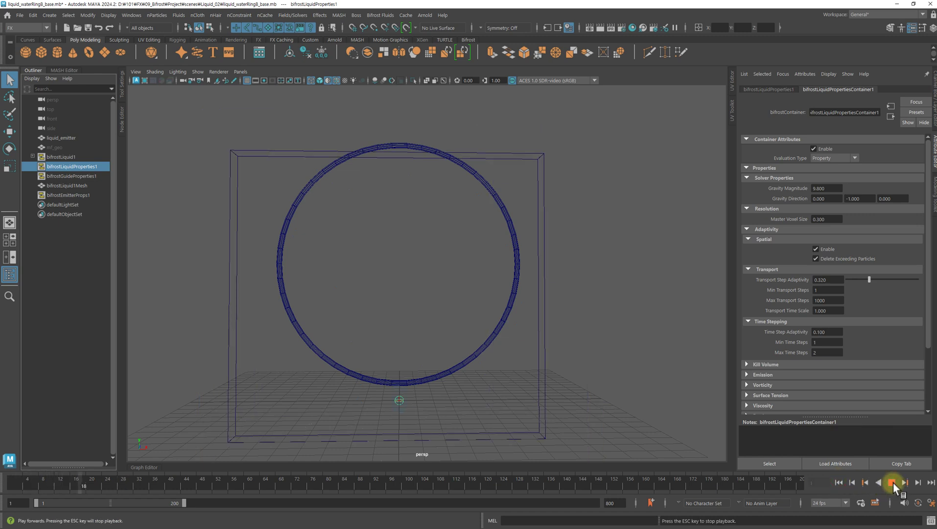
pyautogui.click(892, 482)
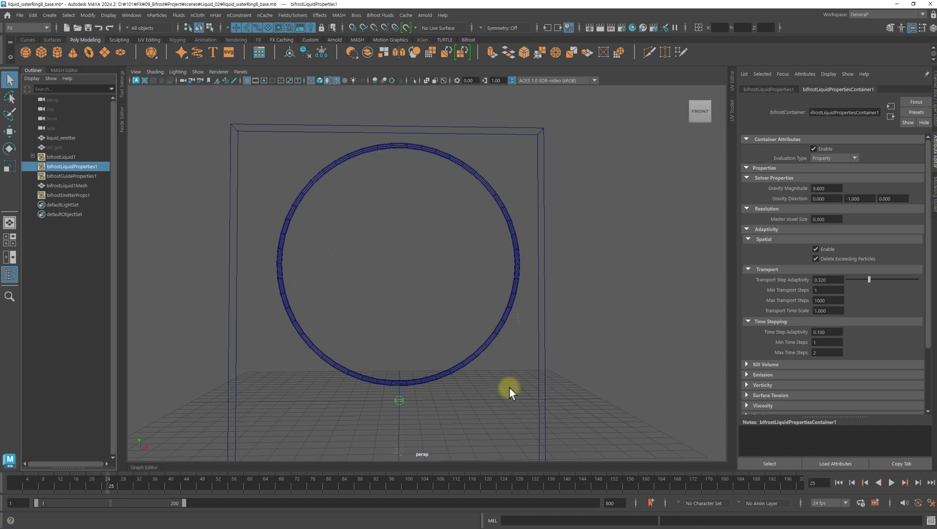
pyautogui.keyDown('alt'); pyautogui.moveTo(502, 387); pyautogui.dragTo(529, 277); pyautogui.keyUp('alt')
# - Set Master Voxel Size to 0.2 and replay the simulation from the first frame
pyautogui.doubleClick(827, 219)
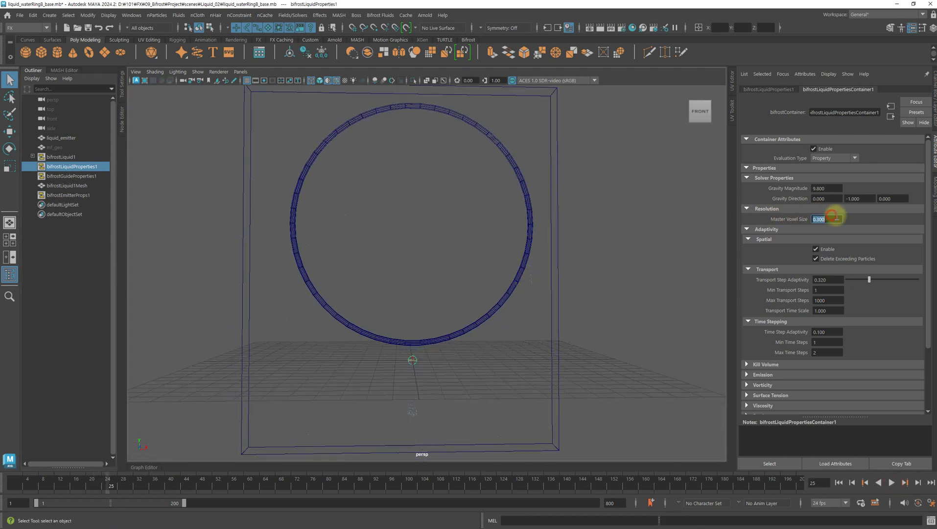
pyautogui.write('.2')
pyautogui.press('Return')
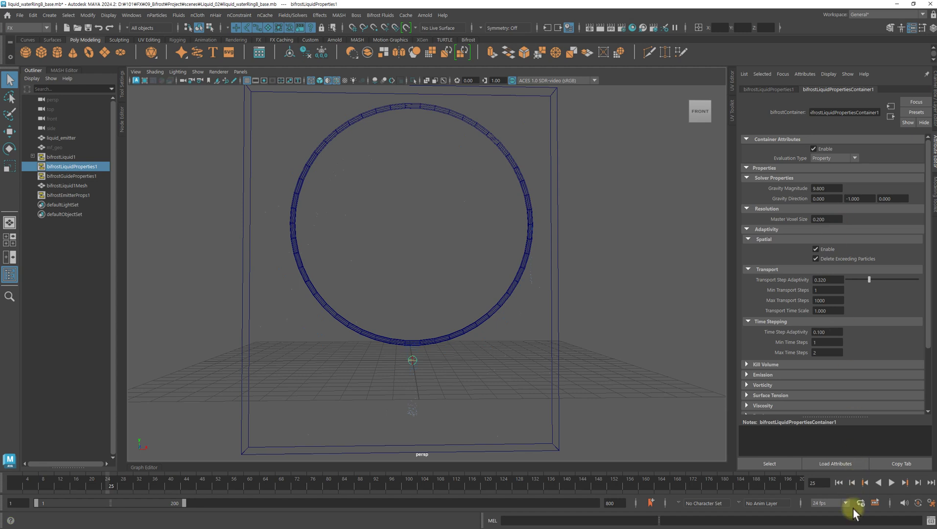
pyautogui.click(839, 483)
pyautogui.click(891, 485)
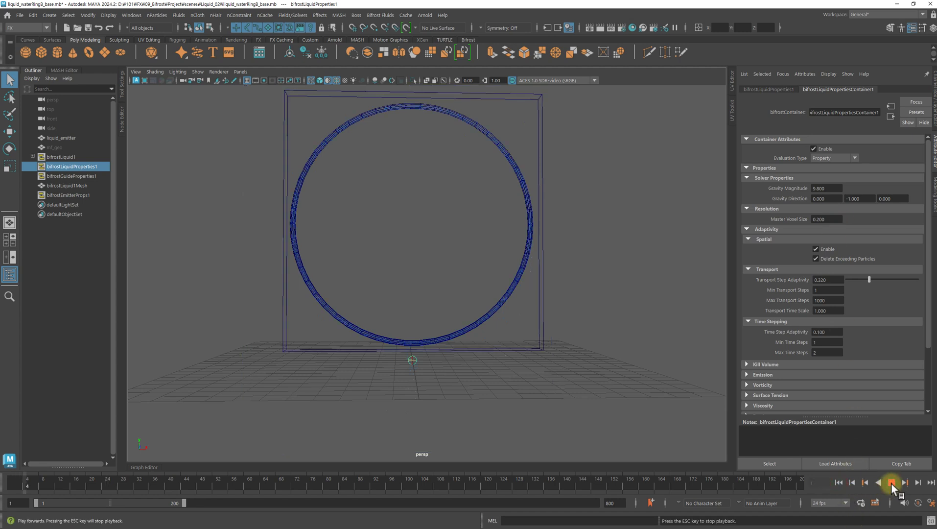
pyautogui.rightClick(892, 485)
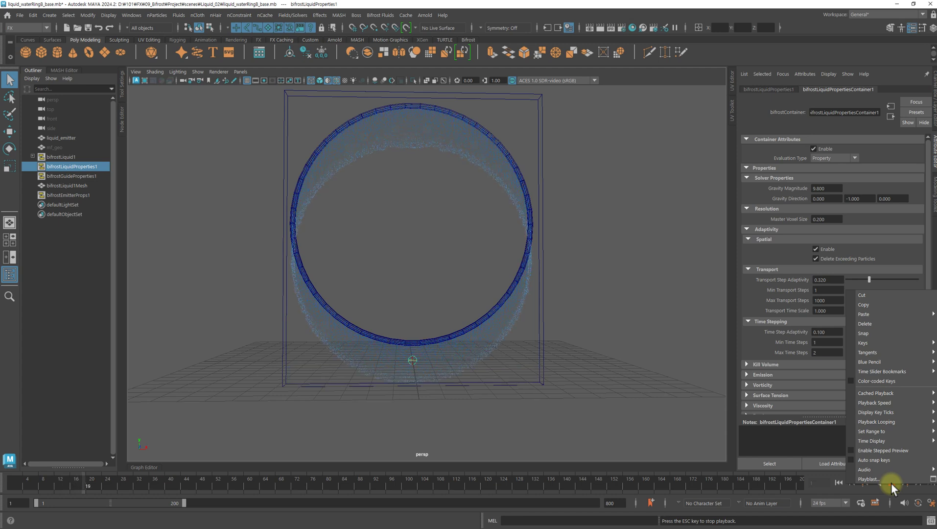
pyautogui.press('Escape')
pyautogui.keyDown('alt'); pyautogui.moveTo(614, 282); pyautogui.dragTo(521, 297, button='right'); pyautogui.keyUp('alt')
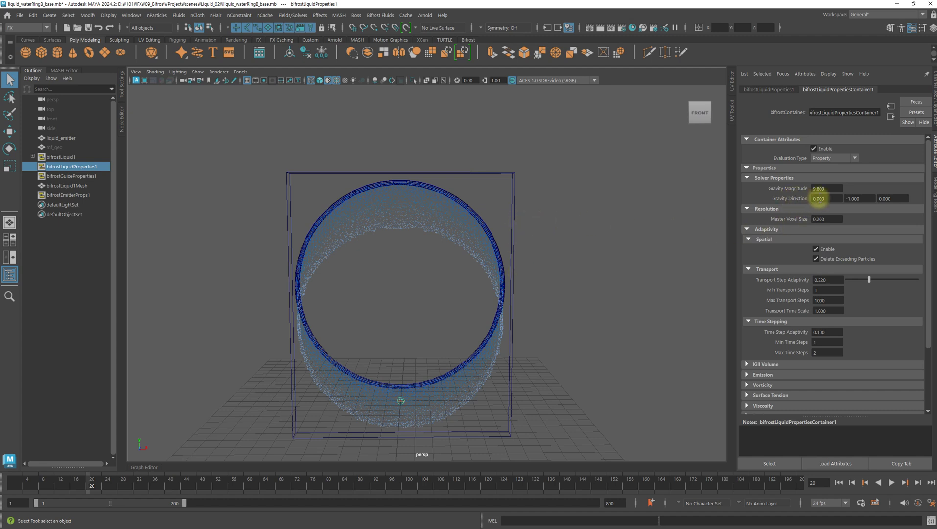
# - Set Gravity Magnitude to 0, replay the simulation, and return to the first frame
pyautogui.doubleClick(832, 187)
pyautogui.write('0')
pyautogui.press('Return')
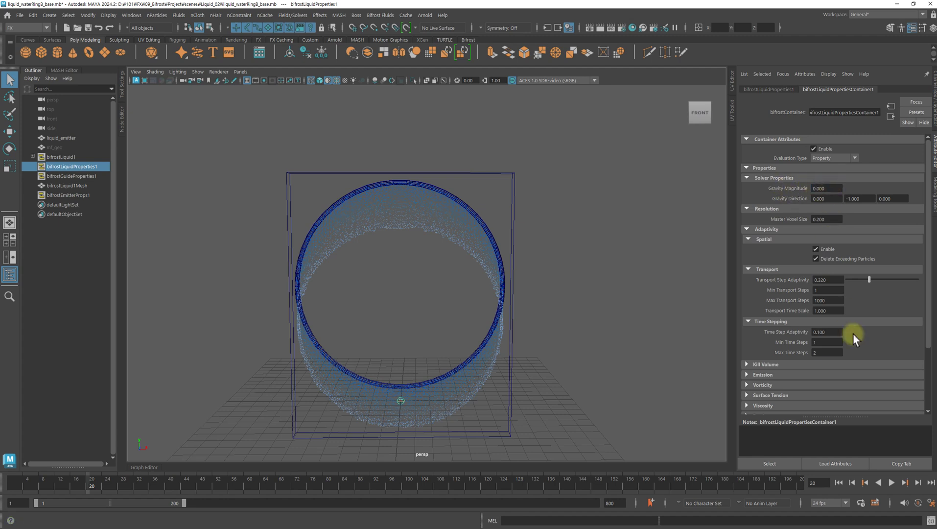
pyautogui.click(839, 481)
pyautogui.click(895, 482)
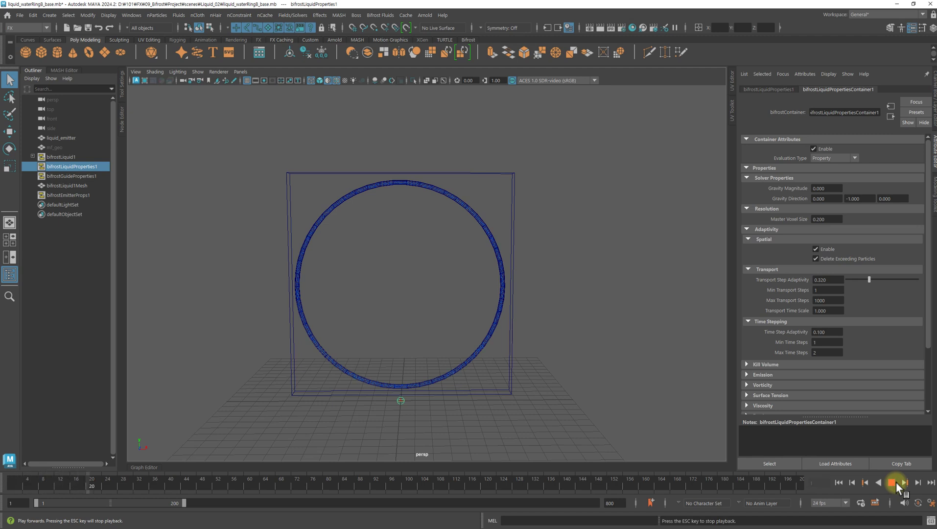
pyautogui.click(896, 481)
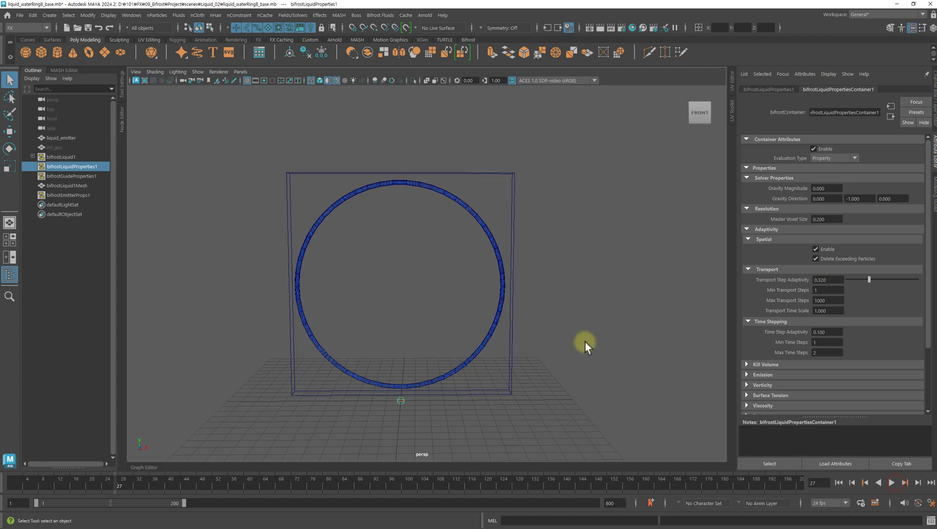
pyautogui.click(839, 482)
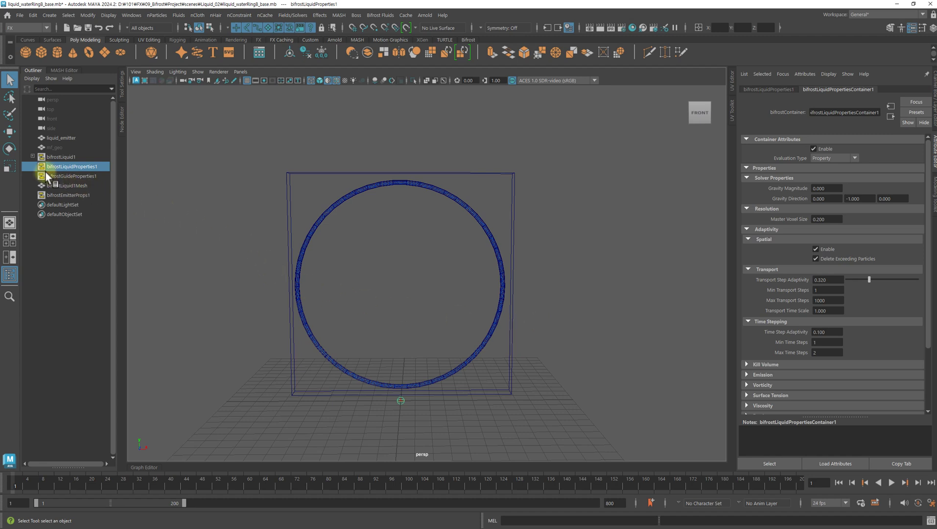
# - Expand bifrostLiquid1 in the scene hierarchy and unhide the mf_geo torus around the emitter ring
pyautogui.click(32, 156)
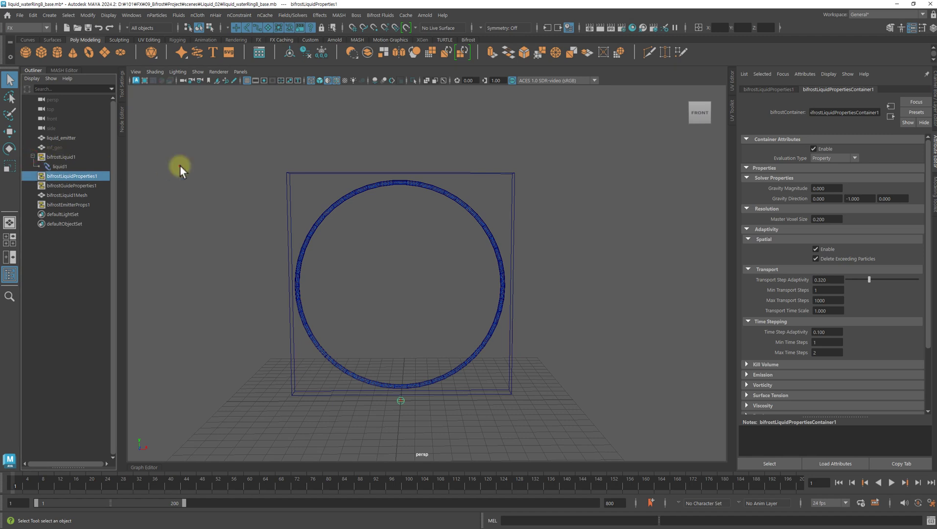
pyautogui.click(180, 165)
pyautogui.click(62, 166)
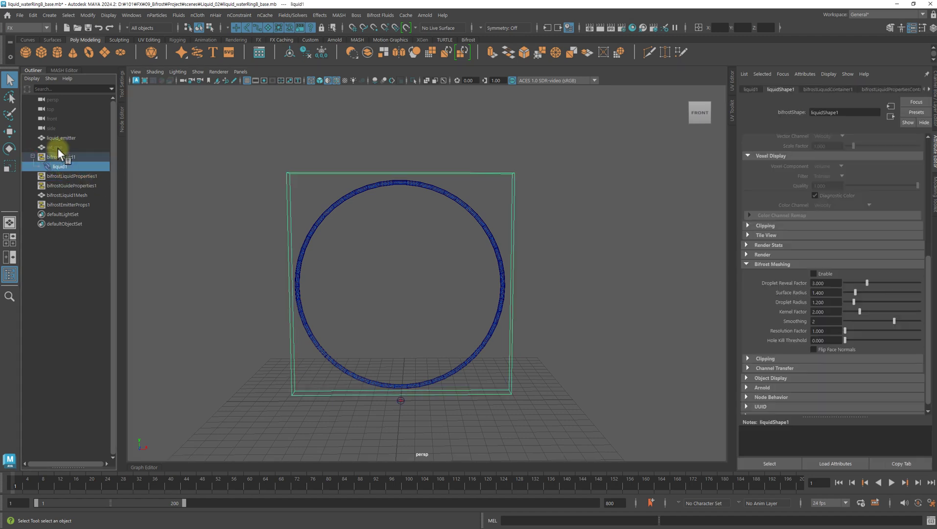
pyautogui.click(58, 148)
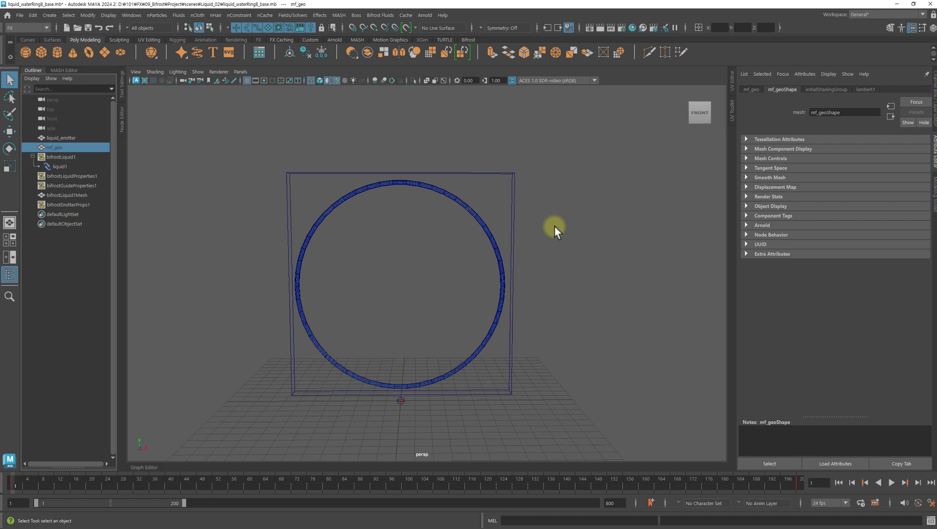
pyautogui.hotkey('shift', 'h')
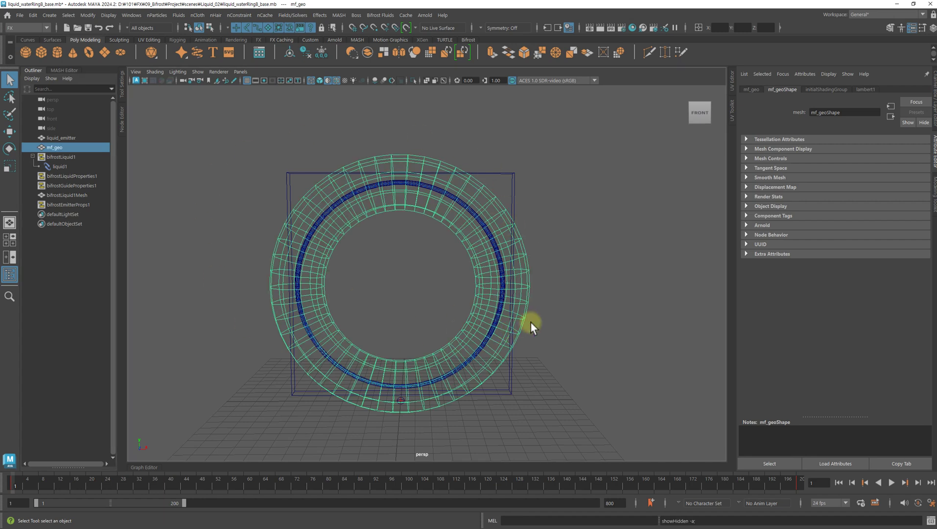
pyautogui.scroll(3, 578, 294)
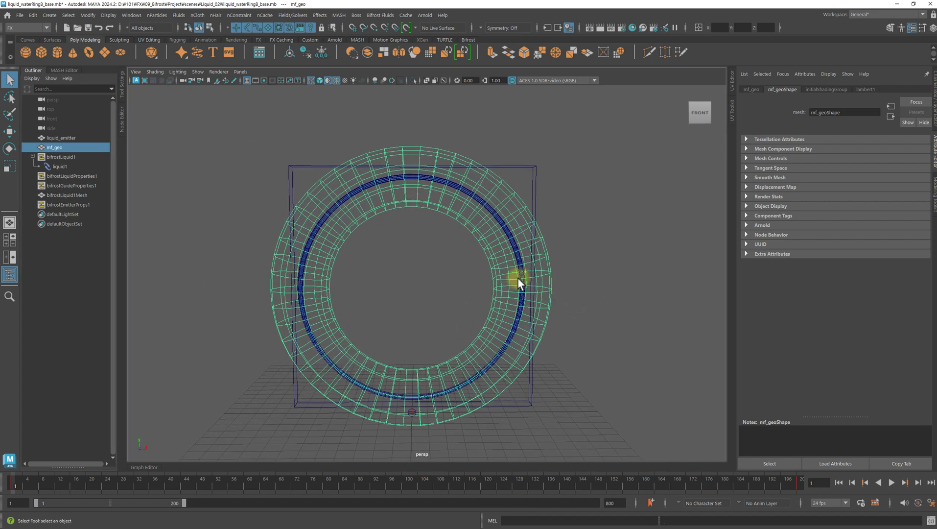
pyautogui.click(205, 216)
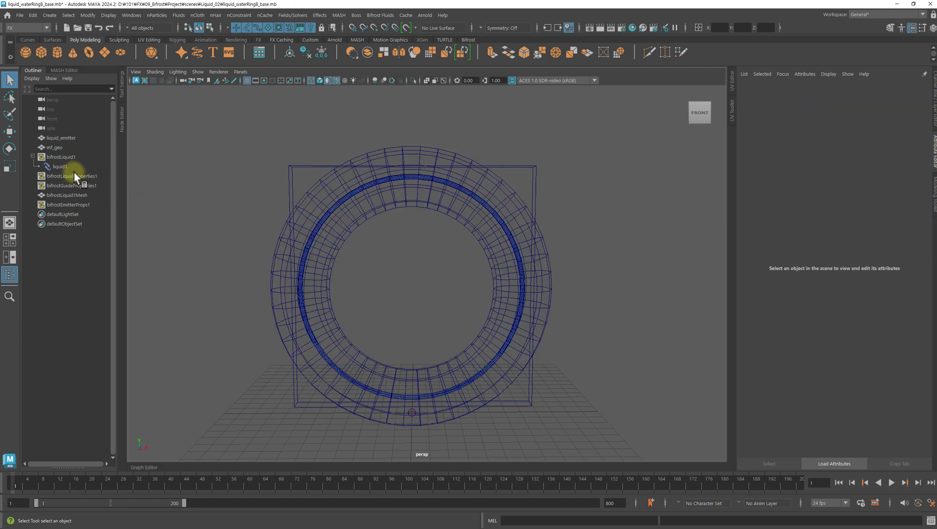
# - Add a Bifrost Motion Field to liquid1, using the mf_geo torus as its geometry
pyautogui.click(62, 166)
pyautogui.keyDown('ctrl'); pyautogui.click(65, 145); pyautogui.keyUp('ctrl')
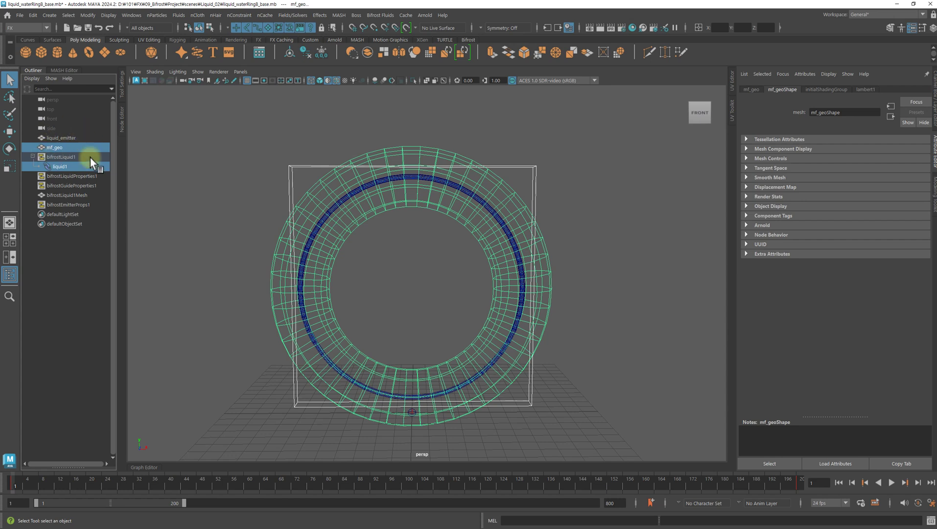
pyautogui.click(380, 16)
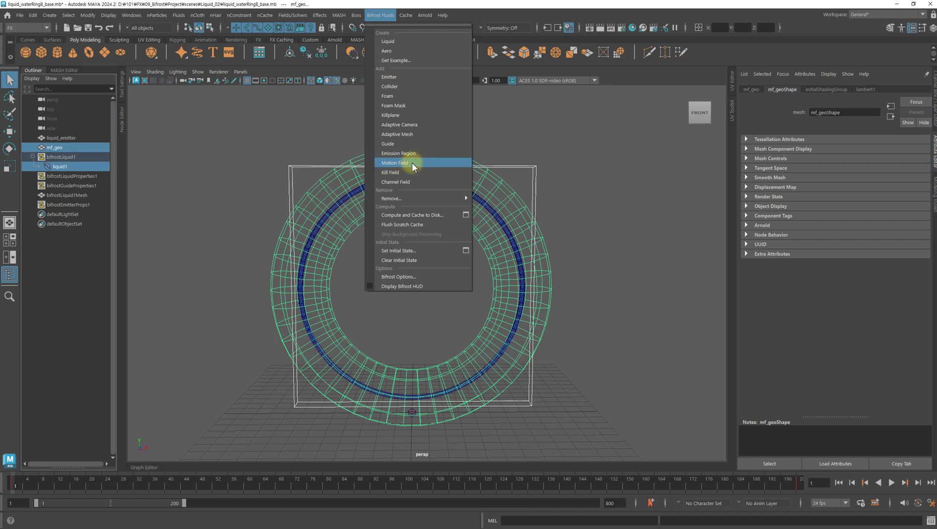
pyautogui.click(412, 164)
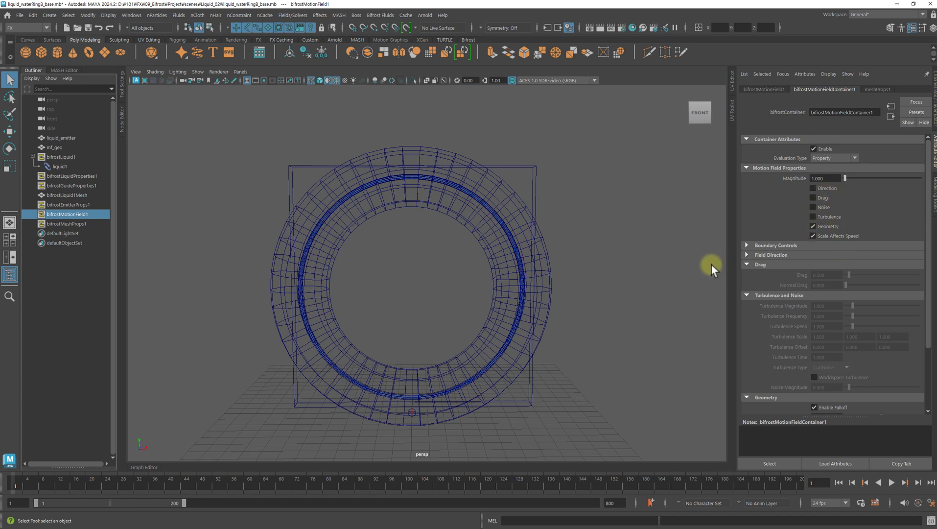
# - Review the new motion field's attributes and play the simulation briefly to check its effect
pyautogui.scroll(-3, 842, 336)
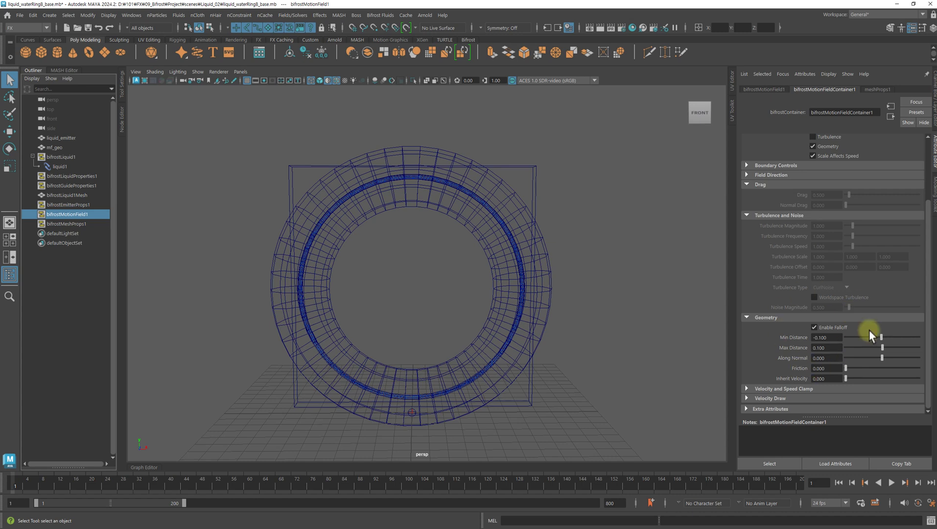
pyautogui.scroll(5, 873, 329)
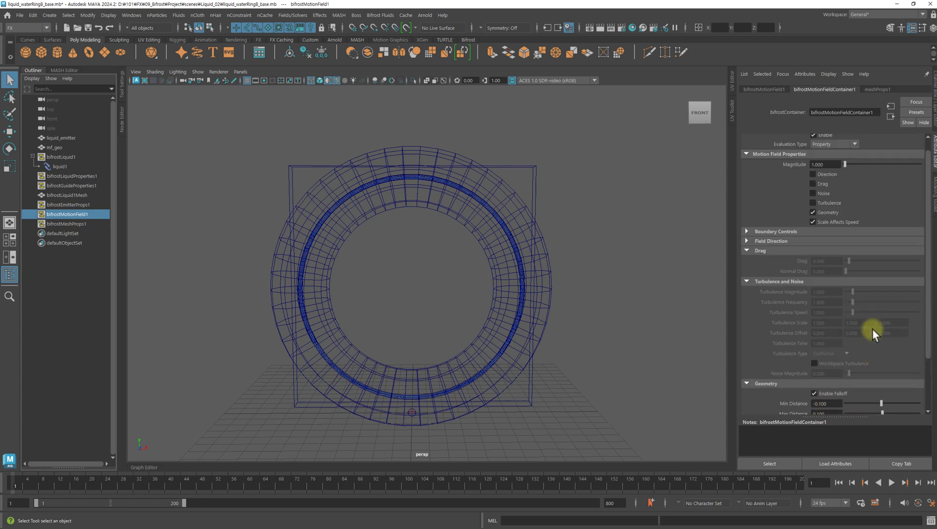
pyautogui.click(891, 482)
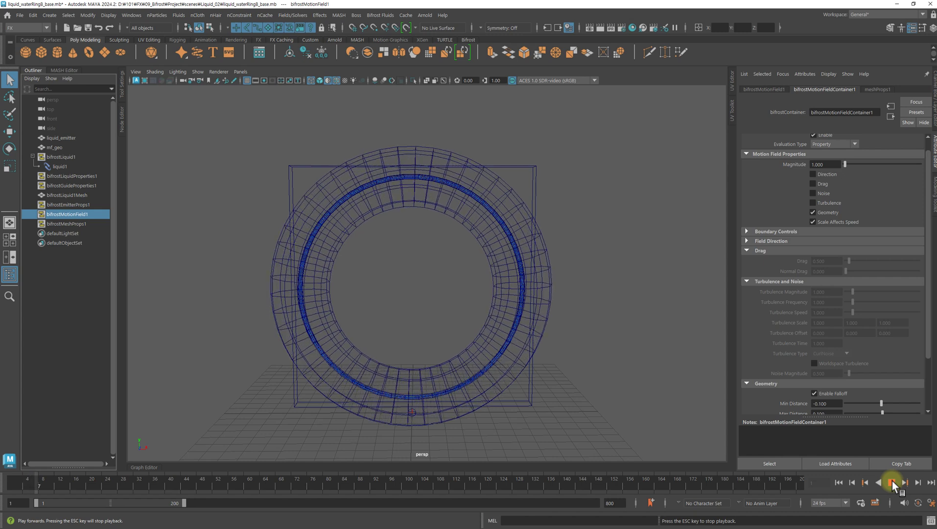
pyautogui.click(891, 482)
# - Hide the mf_geo torus and the liquid_emitter ring, leaving only the liquid in view
pyautogui.keyDown('alt'); pyautogui.moveTo(606, 257); pyautogui.dragTo(560, 232); pyautogui.keyUp('alt')
pyautogui.click(529, 260)
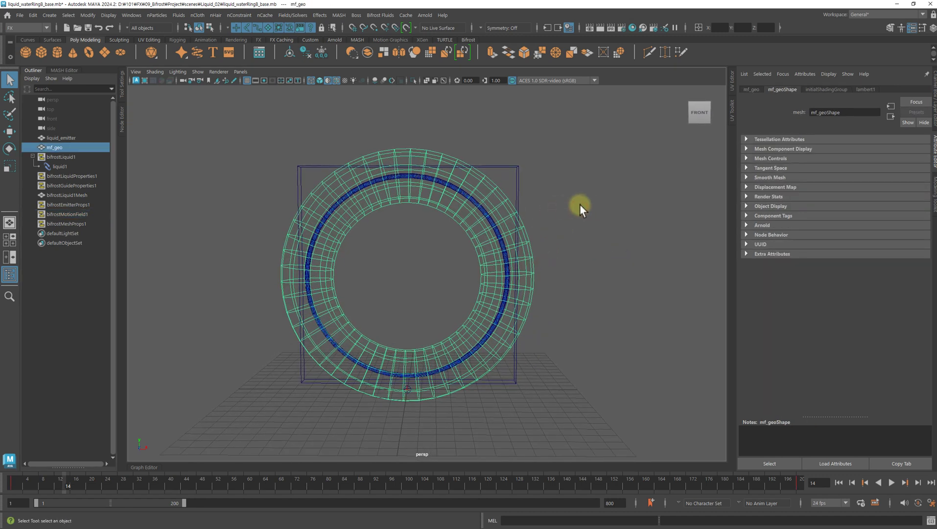
pyautogui.keyDown('ctrl'); pyautogui.click(61, 139); pyautogui.keyUp('ctrl')
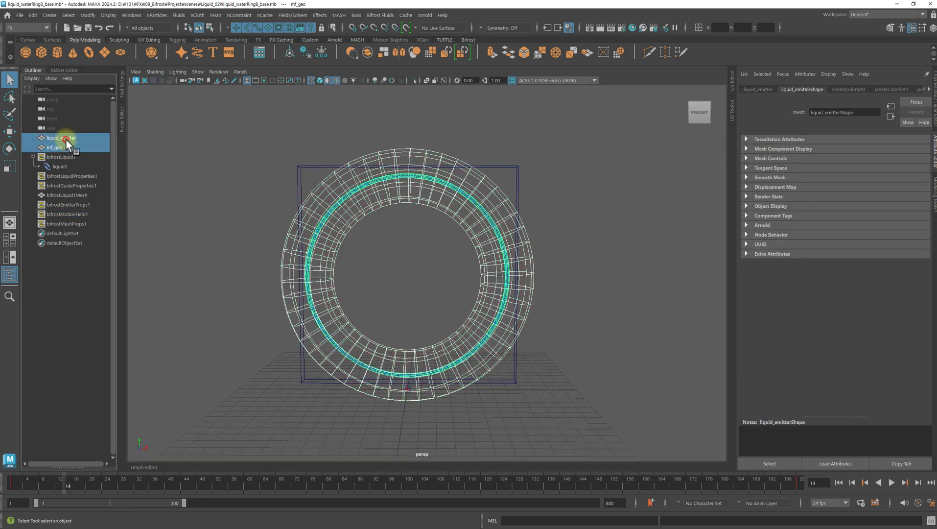
pyautogui.hotkey('ctrl', 'h')
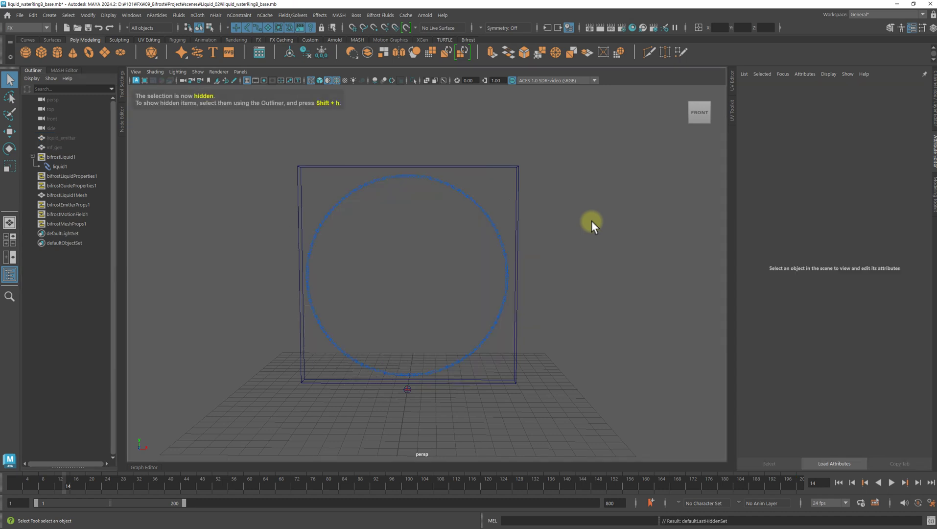
pyautogui.keyDown('alt'); pyautogui.moveTo(560, 218); pyautogui.dragTo(552, 217); pyautogui.keyUp('alt')
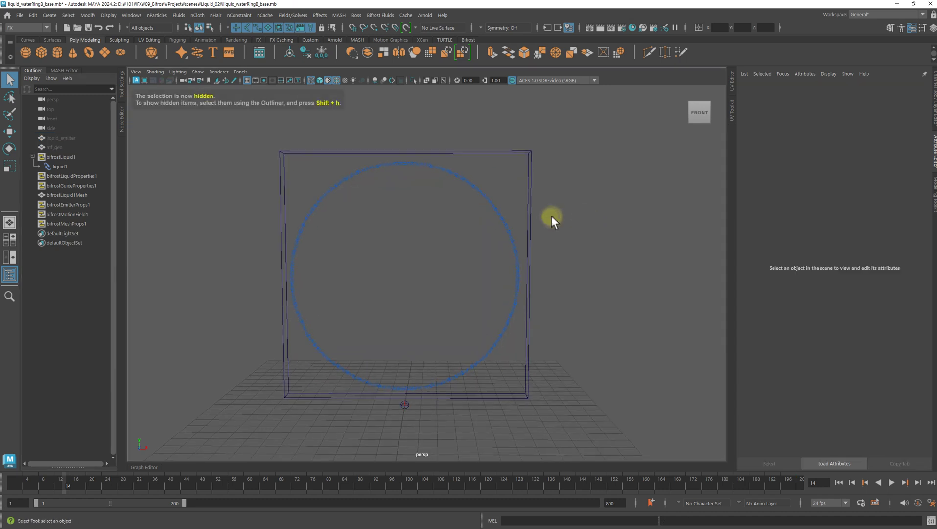
# - Enable Turbulence and Drag in the Motion Field Properties of bifrostMotionField1
pyautogui.click(79, 223)
pyautogui.click(74, 214)
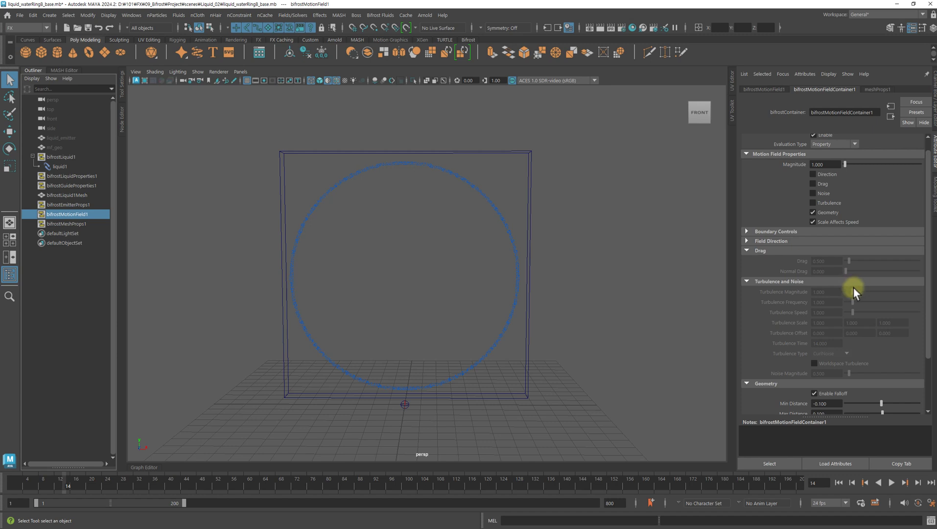
pyautogui.click(829, 204)
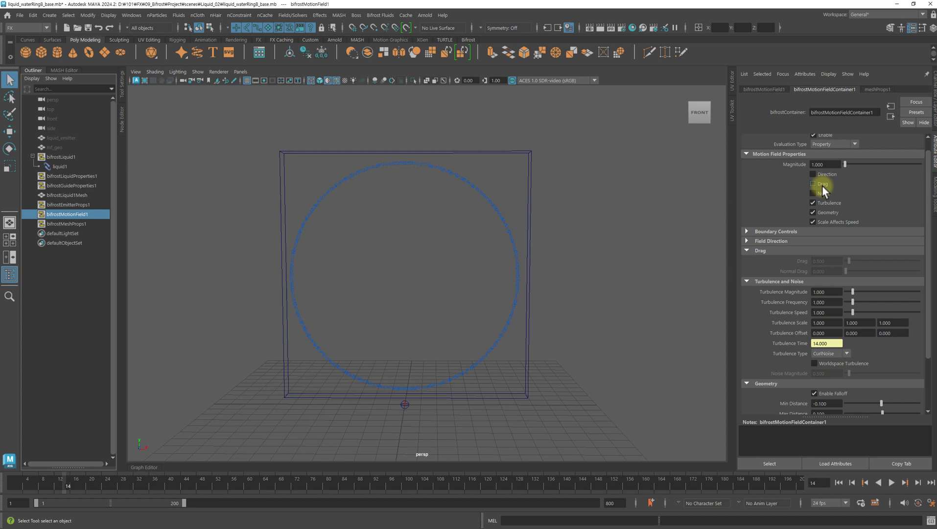
pyautogui.click(821, 185)
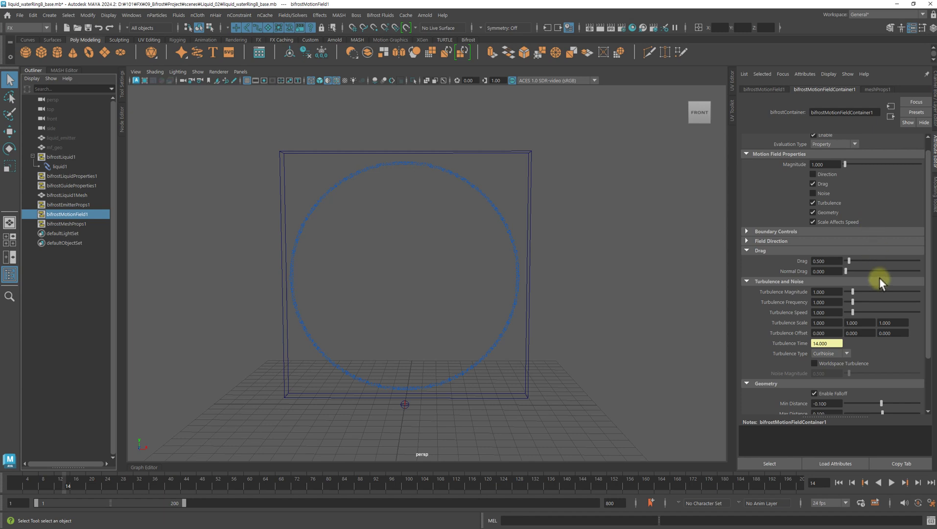
# - Set the motion field's Turbulence Magnitude to 2 and replay the simulation from the first frame
pyautogui.scroll(-1, 880, 279)
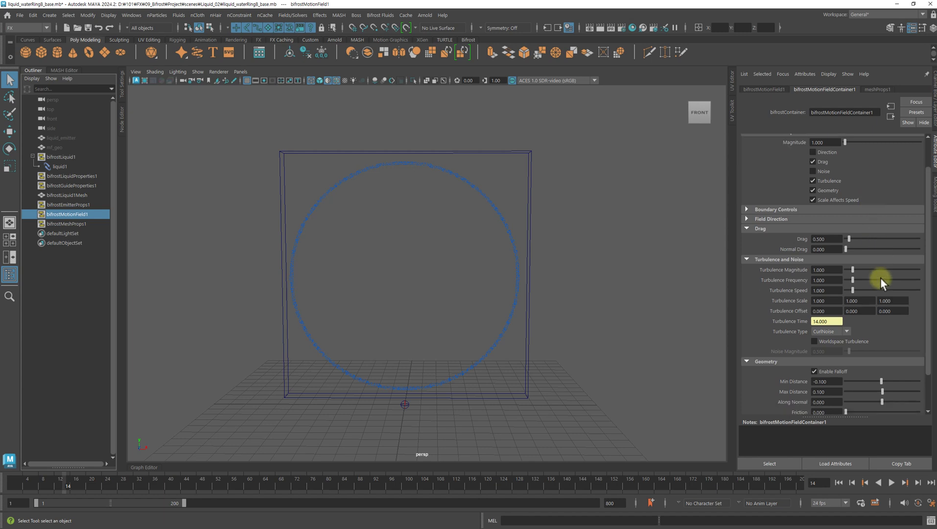
pyautogui.click(838, 269)
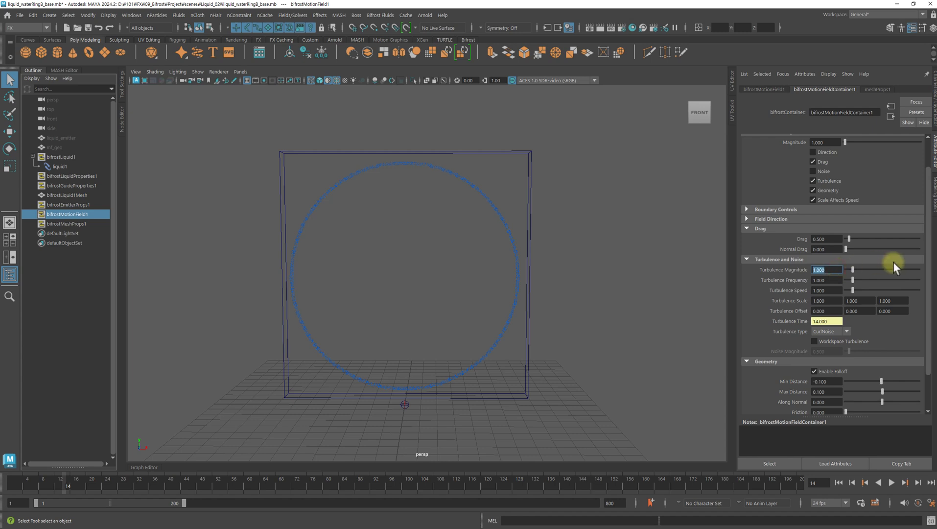
pyautogui.write('2')
pyautogui.press('Return')
pyautogui.click(839, 482)
pyautogui.click(890, 482)
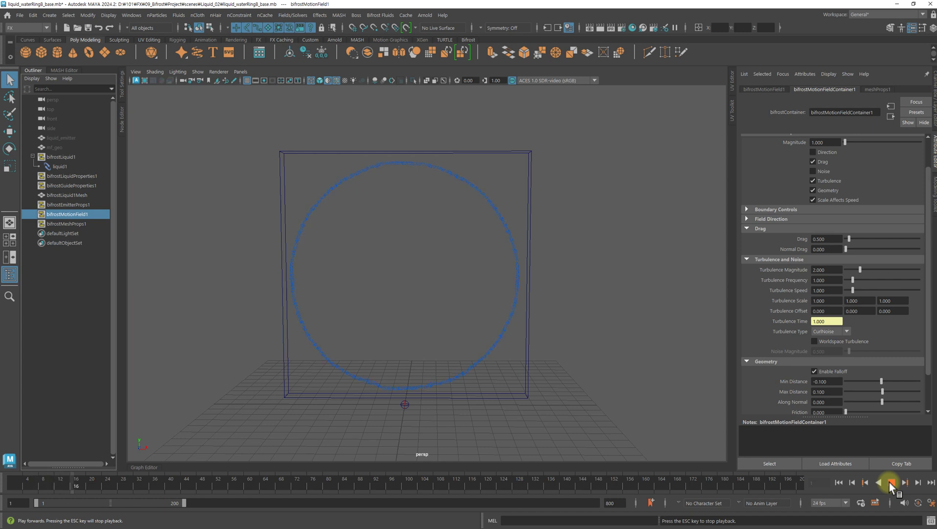
pyautogui.click(890, 485)
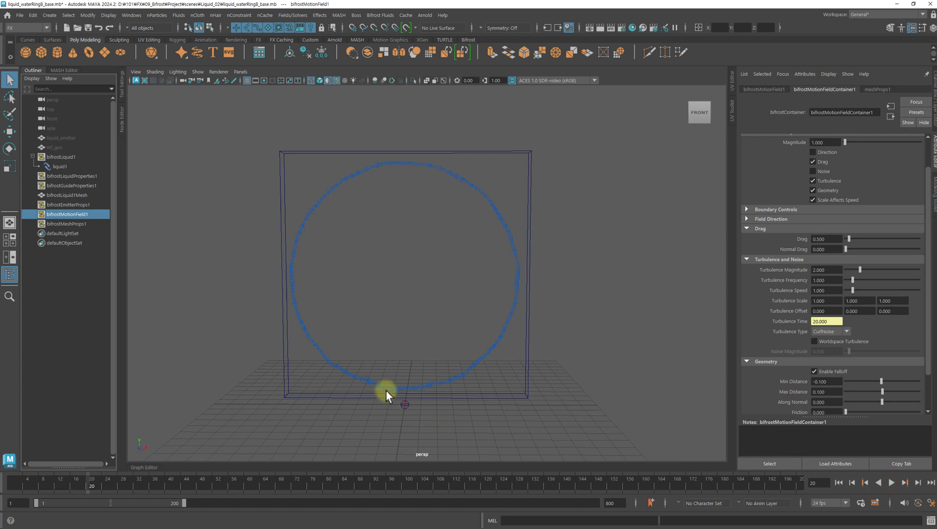
# - Set Turbulence Magnitude to 4 and replay the simulation from the first frame
pyautogui.click(833, 270)
pyautogui.write('4')
pyautogui.press('Return')
pyautogui.click(838, 482)
pyautogui.click(890, 481)
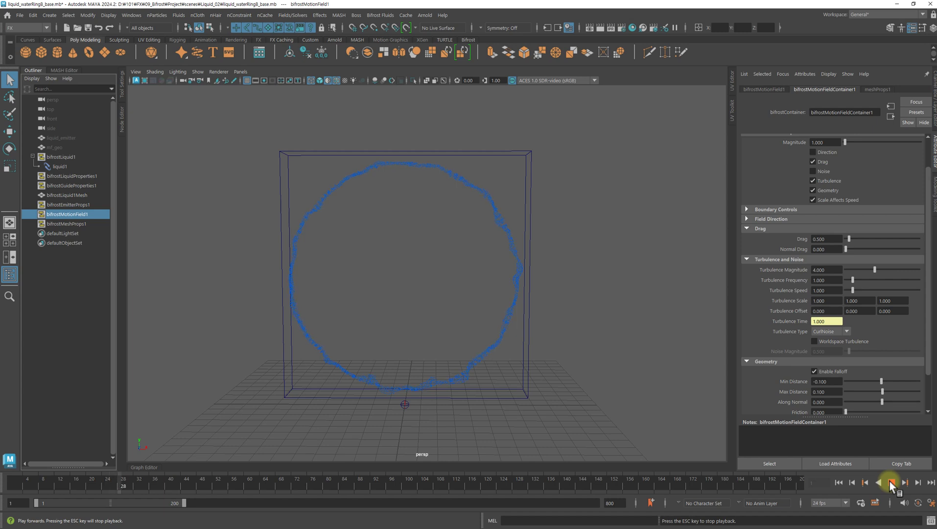
pyautogui.click(889, 481)
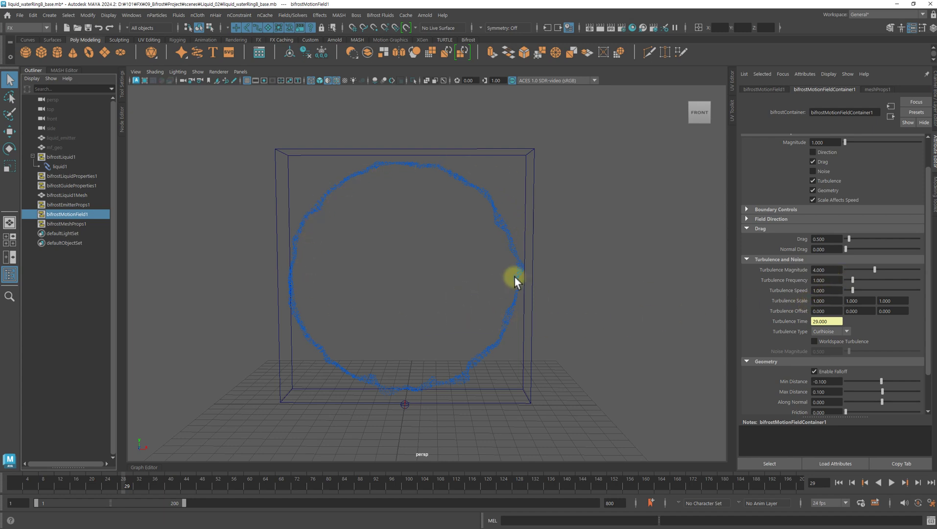
# - Set Turbulence Frequency to 1.5 and replay the simulation from the first frame
pyautogui.doubleClick(834, 279)
pyautogui.write('1.5')
pyautogui.press('Return')
pyautogui.click(839, 482)
pyautogui.click(890, 482)
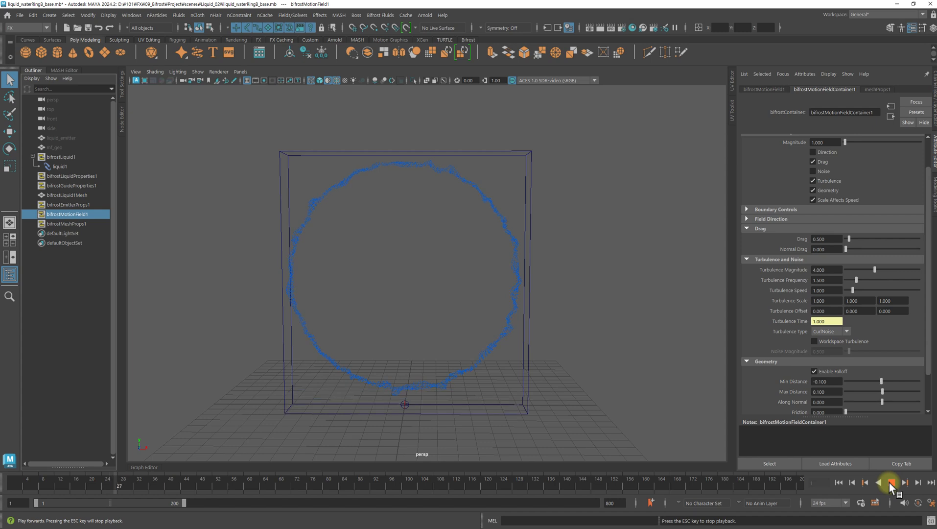
pyautogui.click(890, 482)
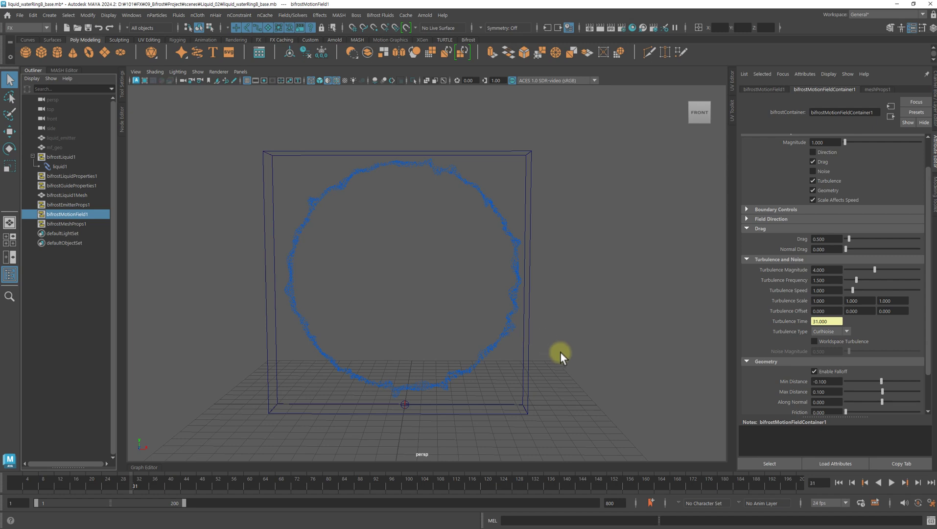
# - Set Turbulence Speed to 3 and replay the simulation from the first frame
pyautogui.doubleClick(827, 290)
pyautogui.write('3')
pyautogui.press('Return')
pyautogui.click(839, 482)
pyautogui.click(891, 481)
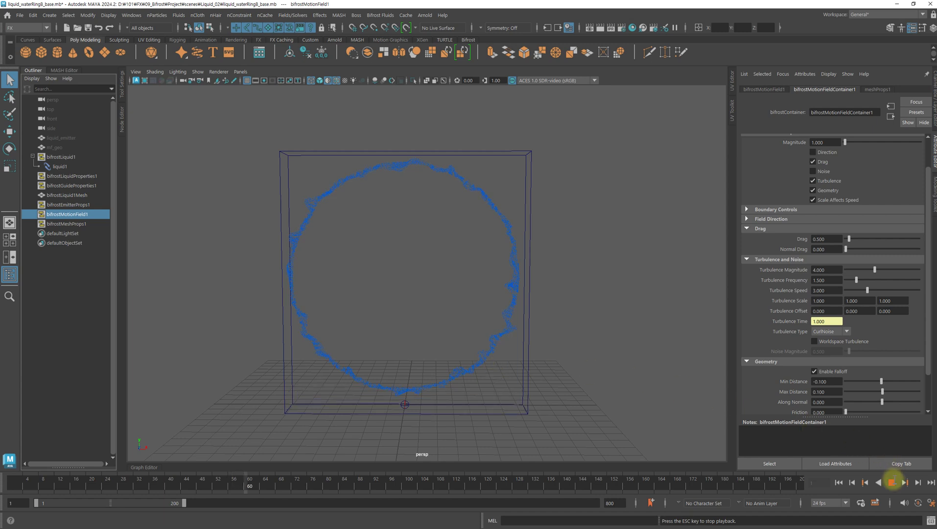
pyautogui.click(890, 484)
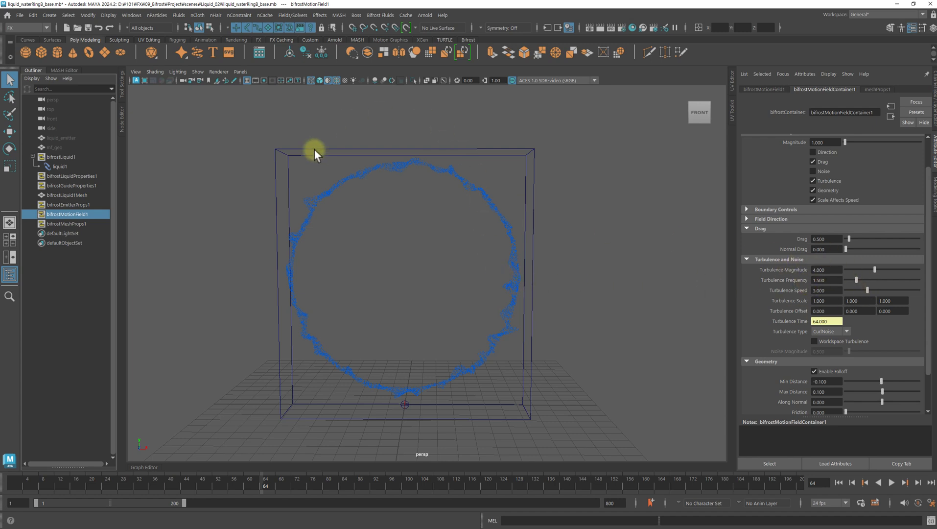
# - Set the motion field's overall Magnitude to 2 and replay the simulation from the first frame
pyautogui.click(826, 311)
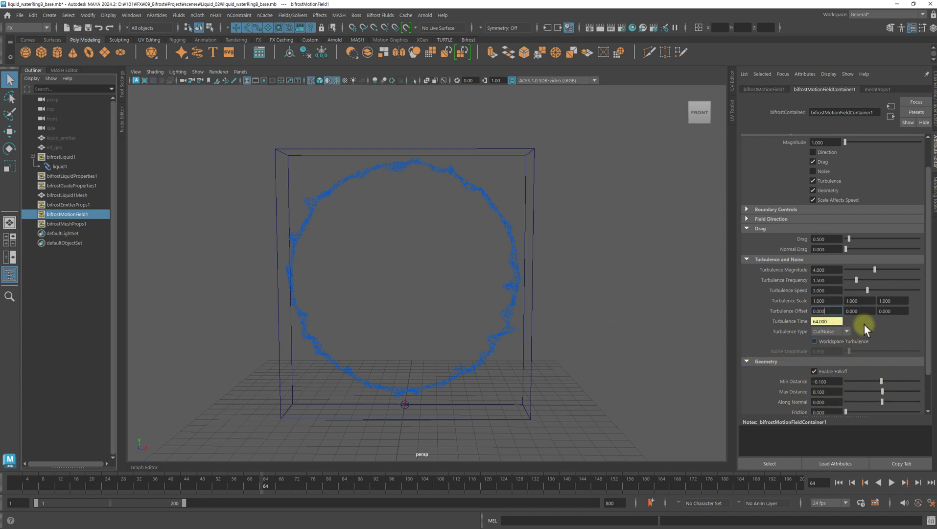
pyautogui.scroll(3, 858, 353)
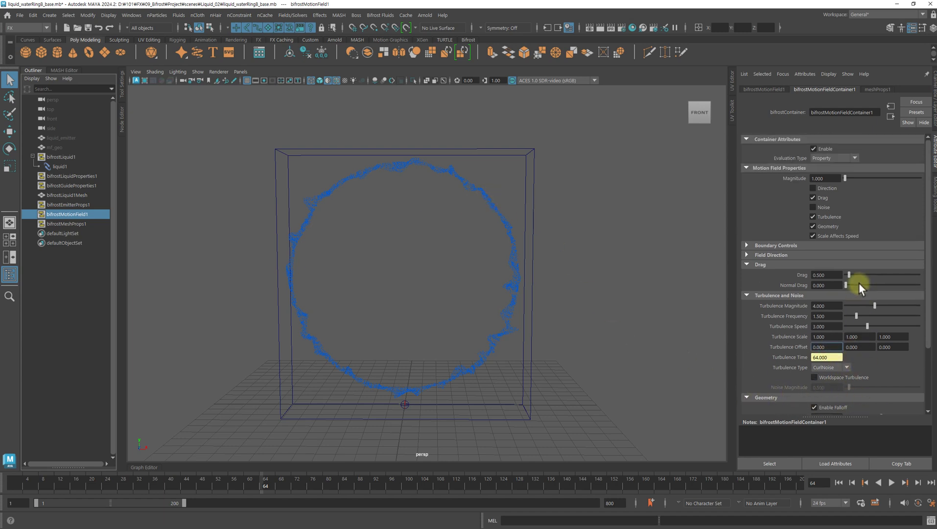
pyautogui.doubleClick(831, 178)
pyautogui.write('2')
pyautogui.press('Return')
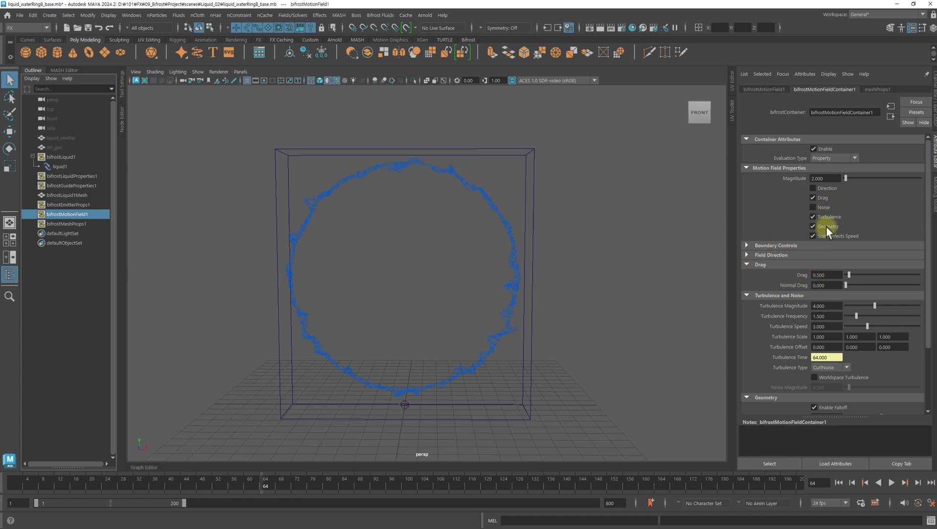
pyautogui.scroll(-3, 810, 327)
pyautogui.scroll(3, 810, 327)
pyautogui.click(838, 484)
pyautogui.click(890, 482)
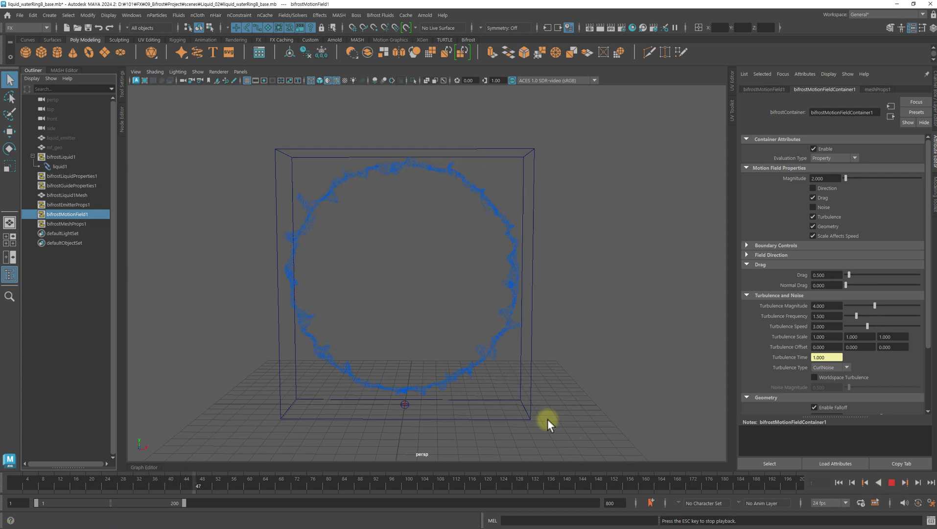
pyautogui.click(891, 482)
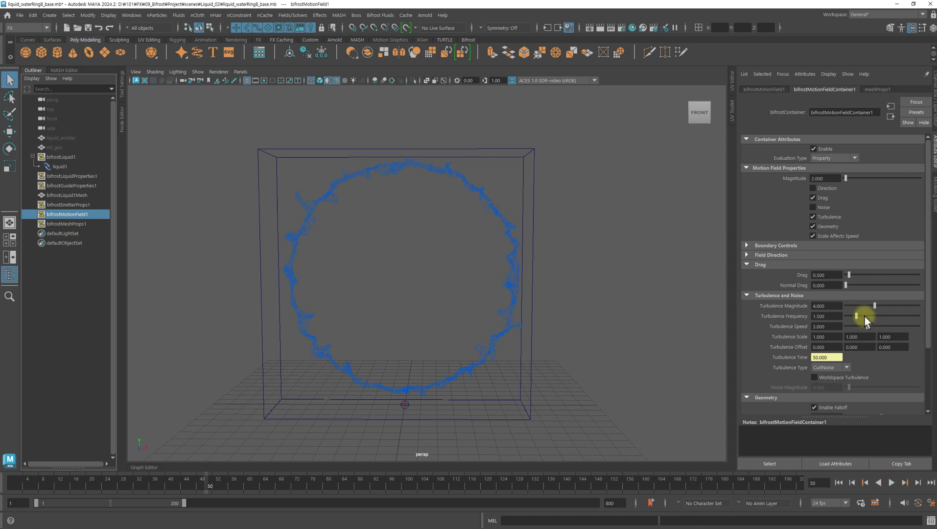
pyautogui.scroll(-3, 864, 315)
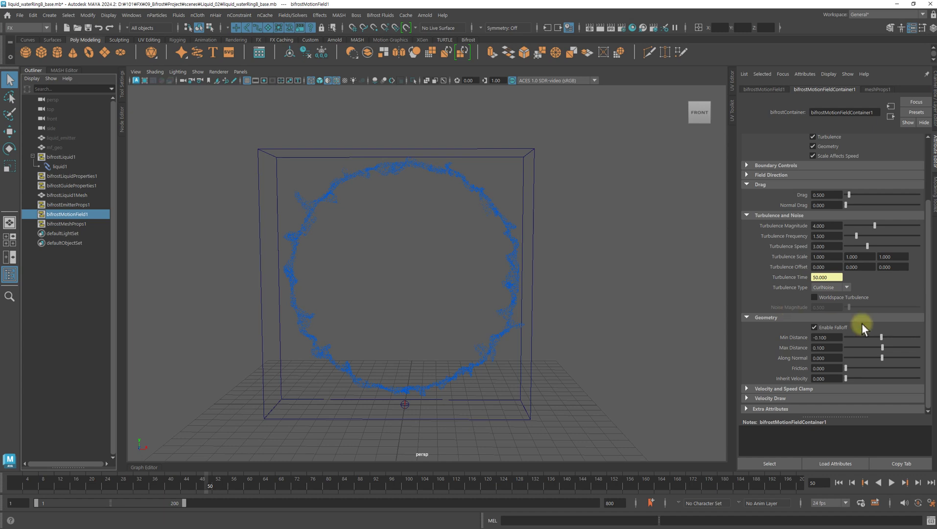
# - Unhide the mf_geo torus to compare it with the liquid ring, and hide it again
pyautogui.click(57, 147)
pyautogui.hotkey('shift', 'h')
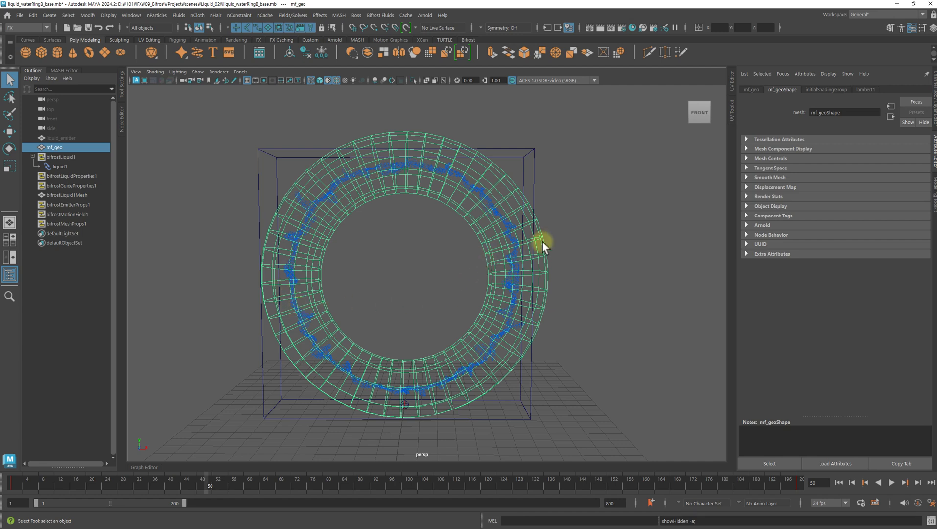
pyautogui.click(60, 148)
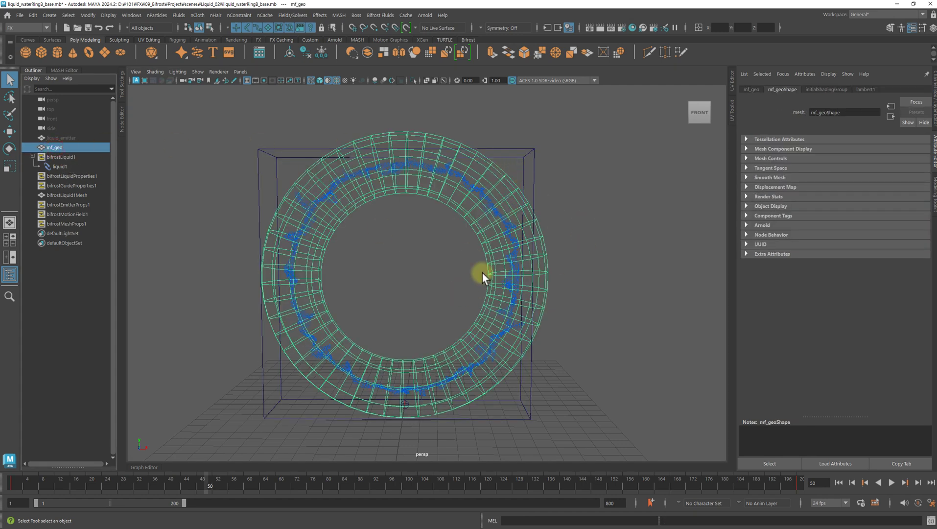
pyautogui.hotkey('ctrl', 'h')
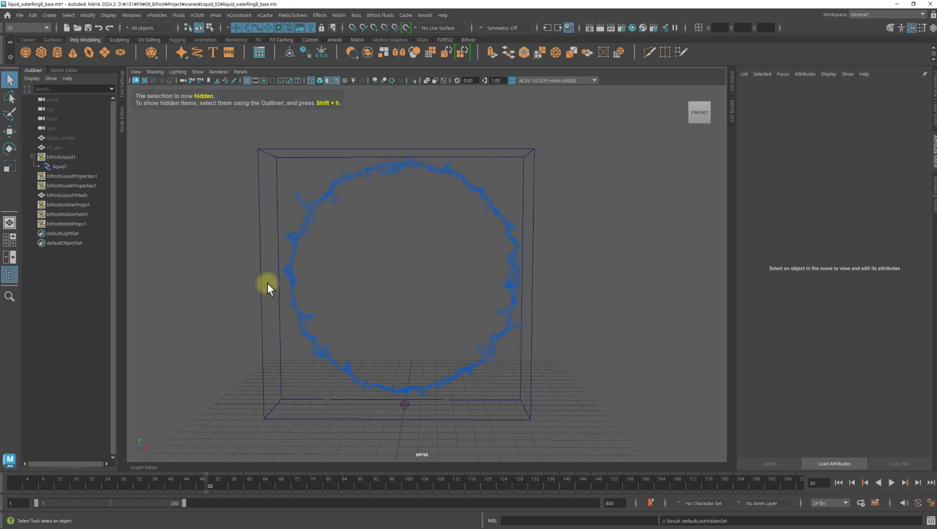
# - Examine the motion field's Geometry falloff attributes: Min Distance, Max Distance and Along Normal
pyautogui.click(74, 223)
pyautogui.click(74, 215)
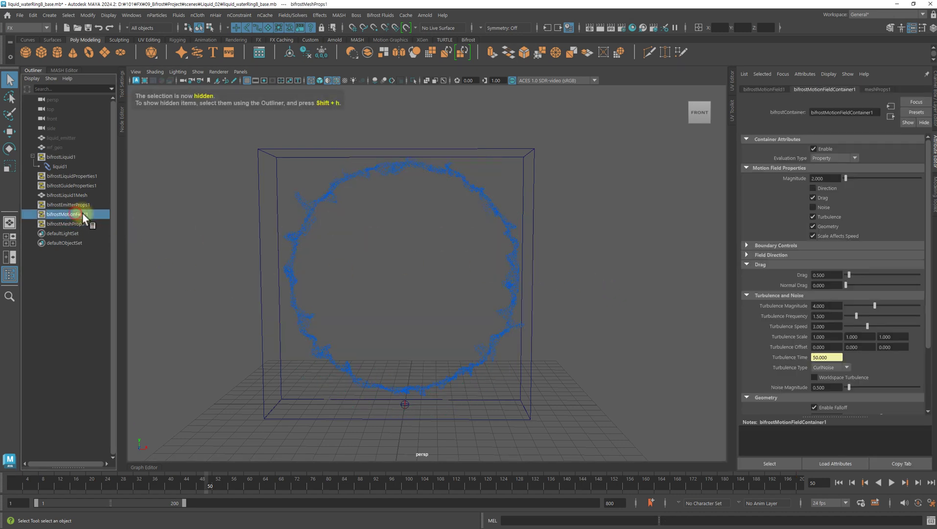
pyautogui.scroll(-3, 784, 308)
pyautogui.click(826, 337)
pyautogui.click(834, 347)
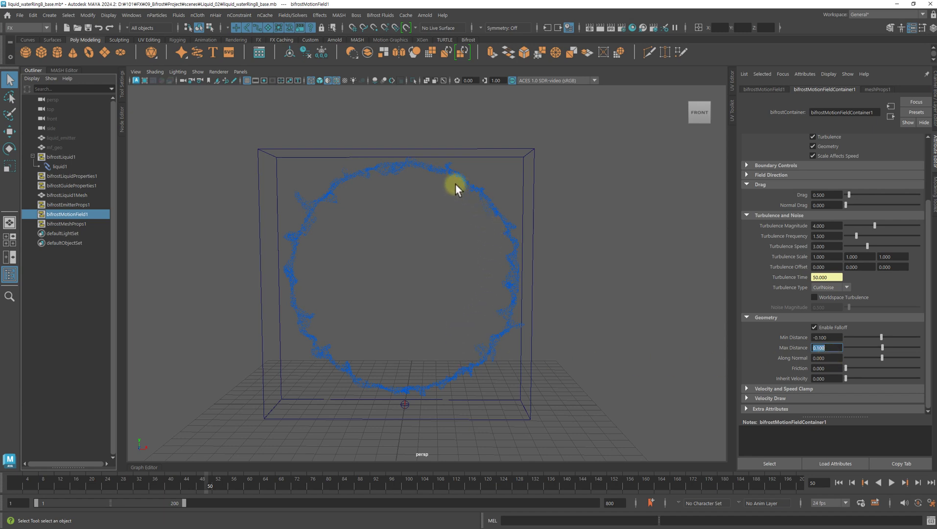
pyautogui.click(825, 348)
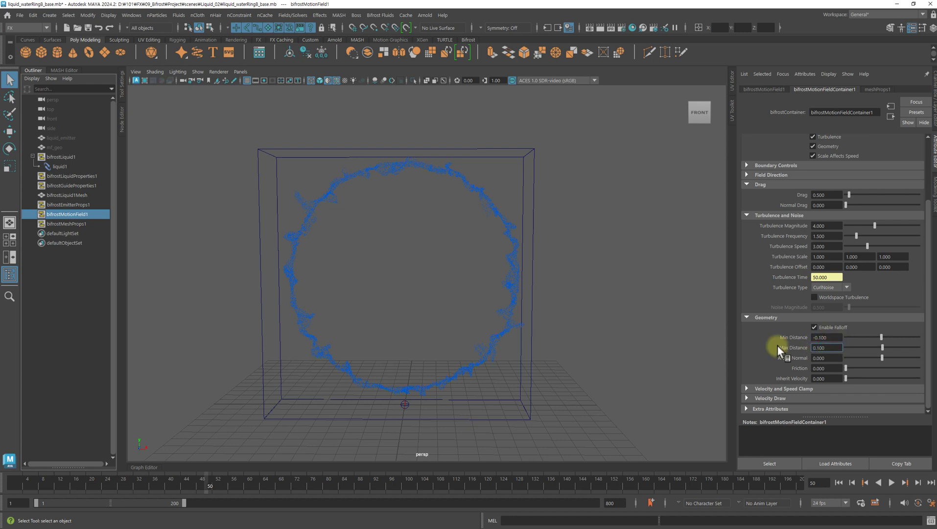
pyautogui.click(832, 347)
pyautogui.doubleClick(832, 347)
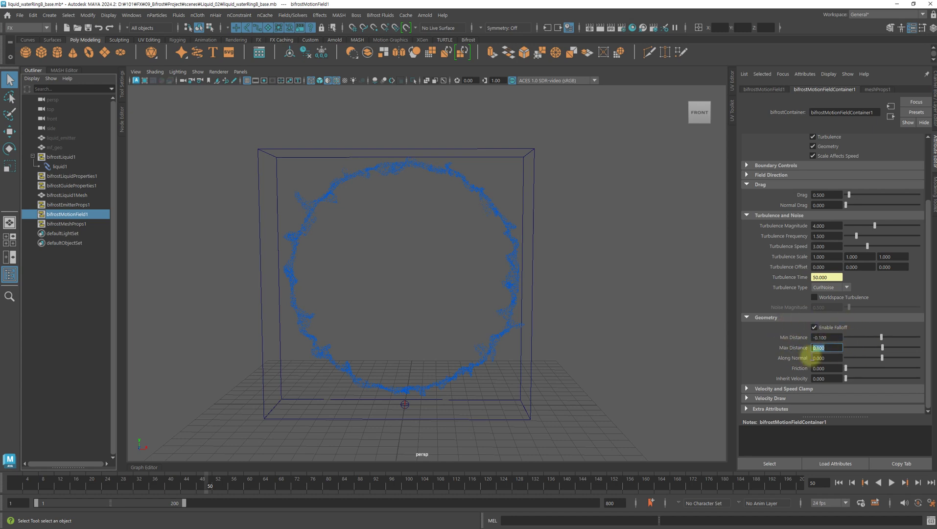
pyautogui.click(834, 348)
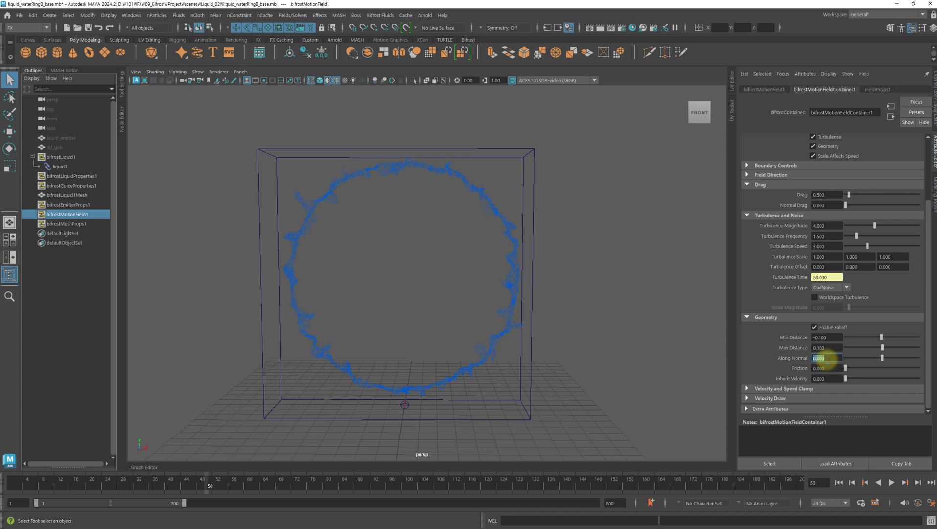
pyautogui.doubleClick(827, 358)
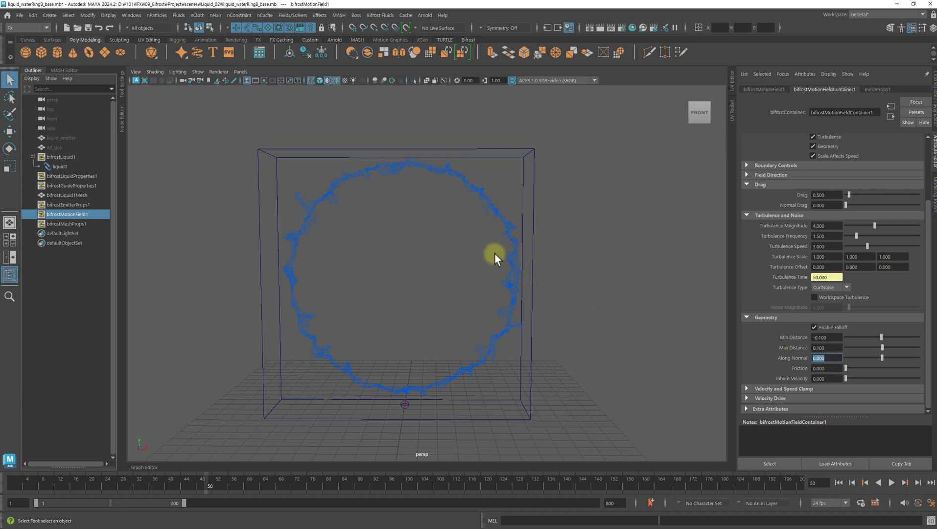
# - Unhide the mf_geo torus and set the motion field's Along Normal to -1
pyautogui.click(54, 147)
pyautogui.hotkey('shift', 'h')
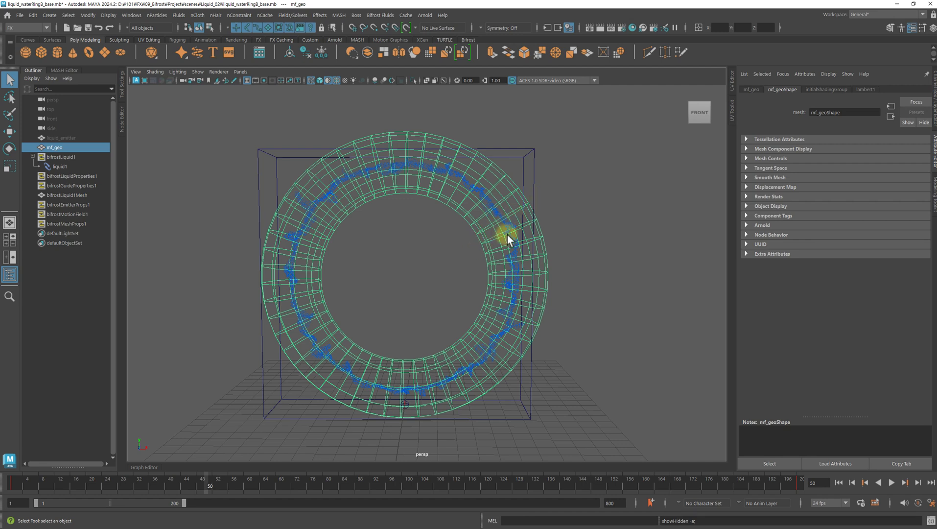
pyautogui.click(76, 214)
pyautogui.click(832, 357)
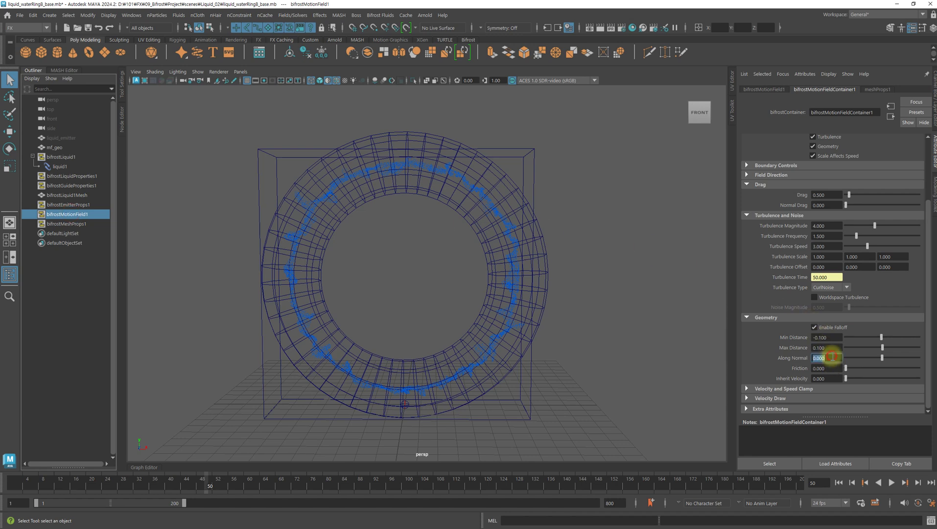
pyautogui.write('-1')
pyautogui.press('Return')
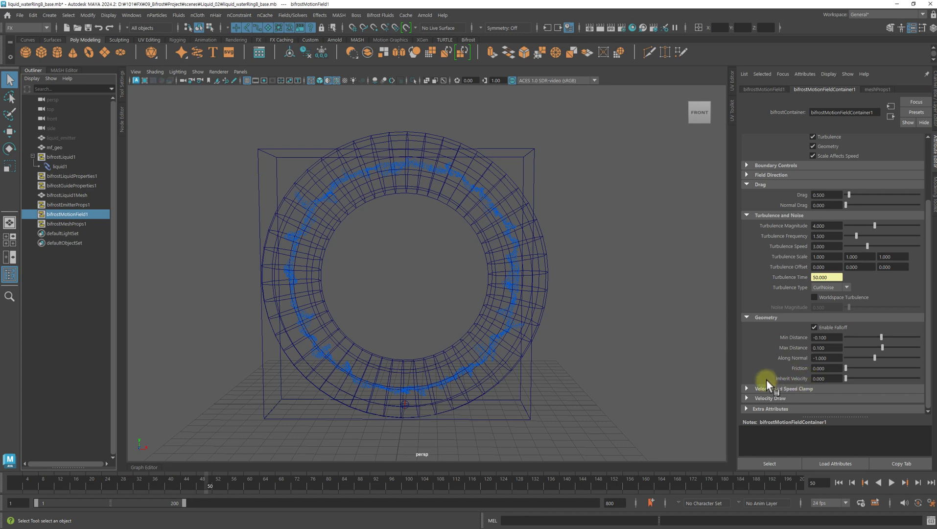
# - Set the motion field's Inherit Velocity to 0.3 and replay the simulation from the first frame
pyautogui.click(828, 378)
pyautogui.press('BackSpace')
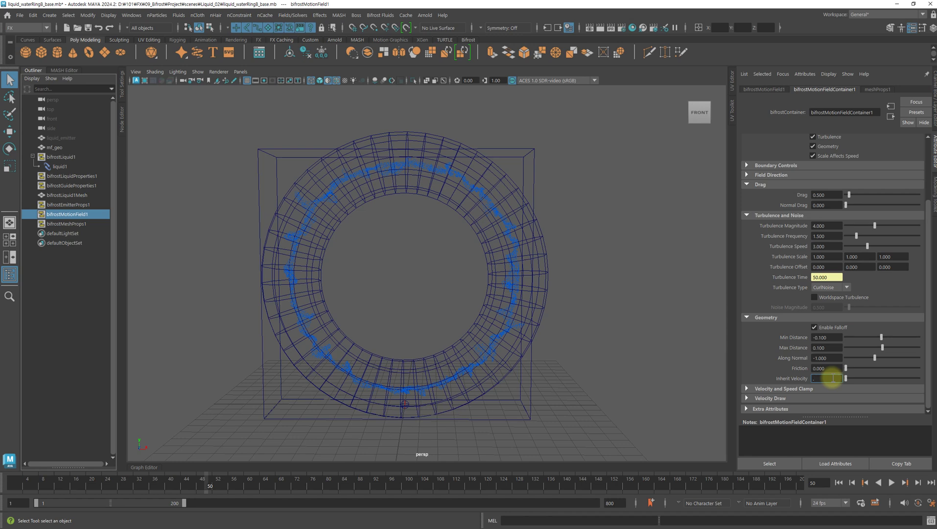
pyautogui.write('.300')
pyautogui.press('Return')
pyautogui.click(839, 485)
pyautogui.click(891, 482)
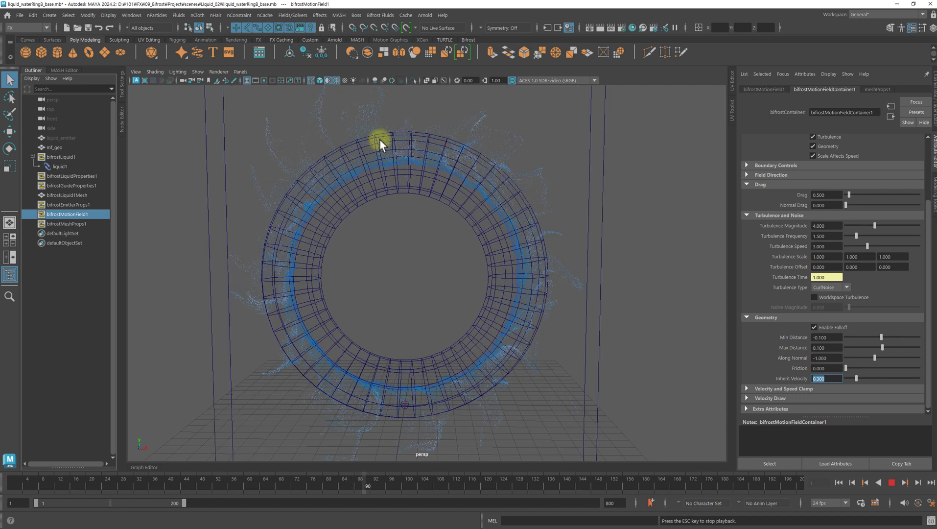
pyautogui.click(891, 483)
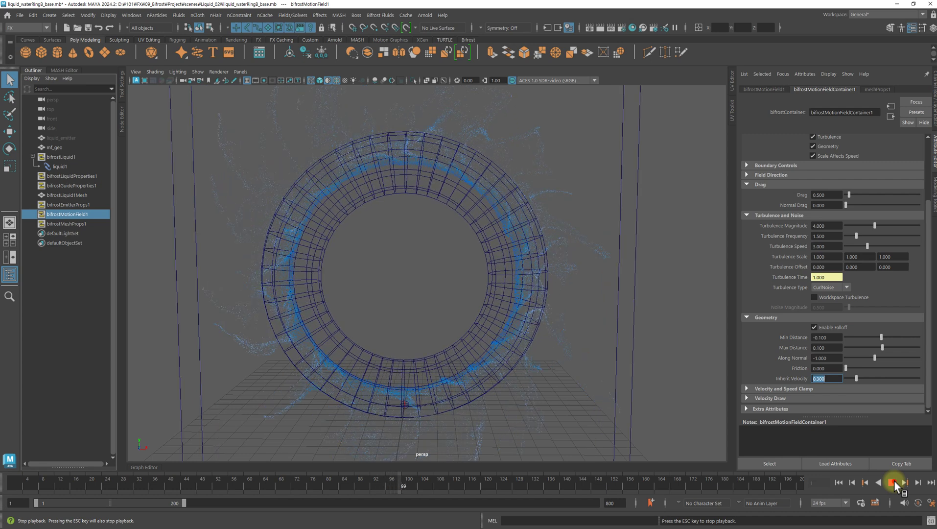
# - Set the motion field's Along Normal to -2 and replay the simulation from the first frame
pyautogui.click(826, 358)
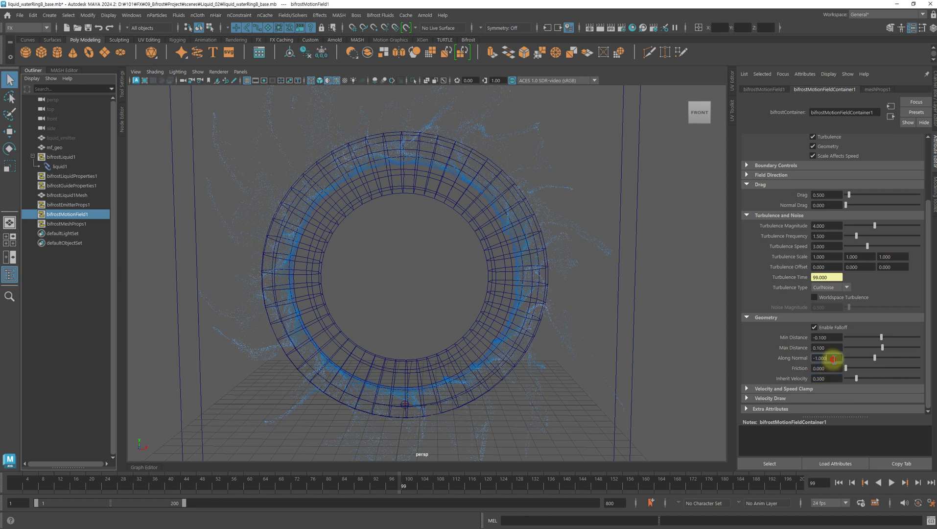
pyautogui.write('-2')
pyautogui.press('Return')
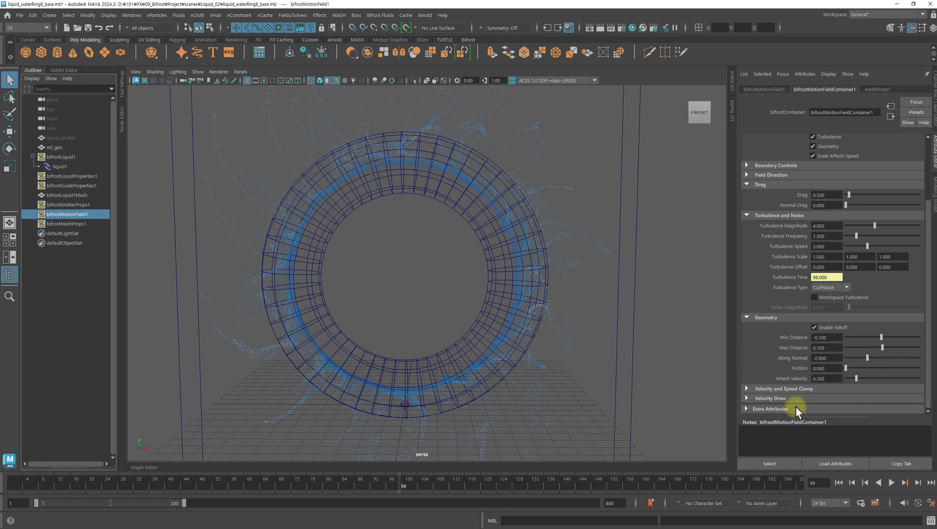
pyautogui.click(839, 482)
pyautogui.click(892, 483)
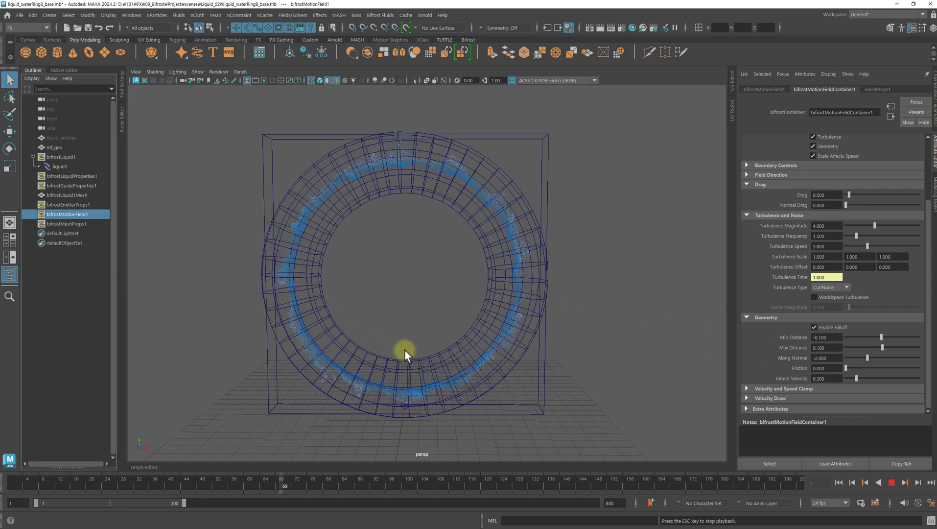
pyautogui.doubleClick(832, 379)
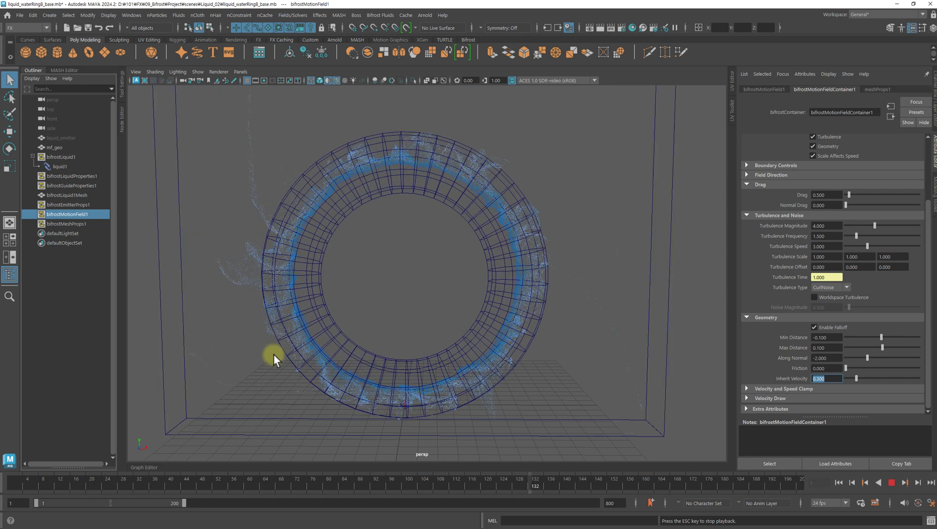
pyautogui.click(828, 356)
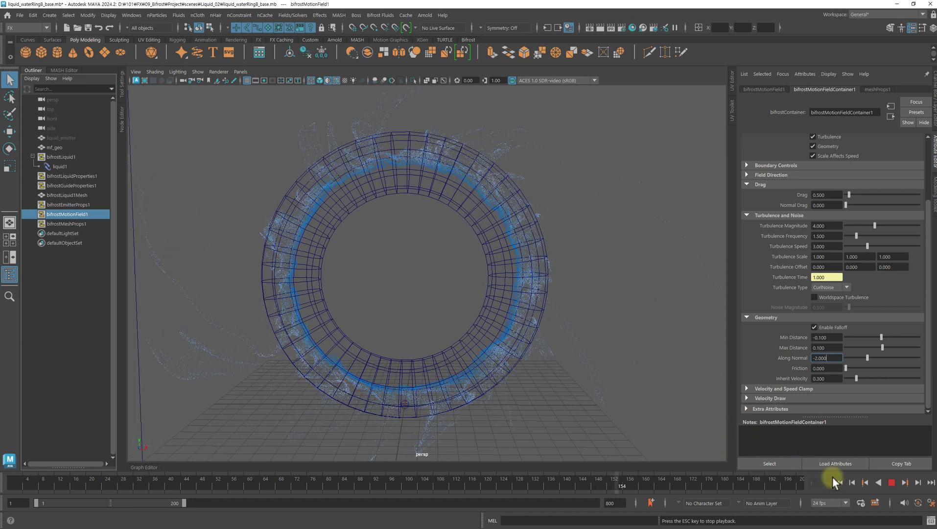
pyautogui.click(892, 482)
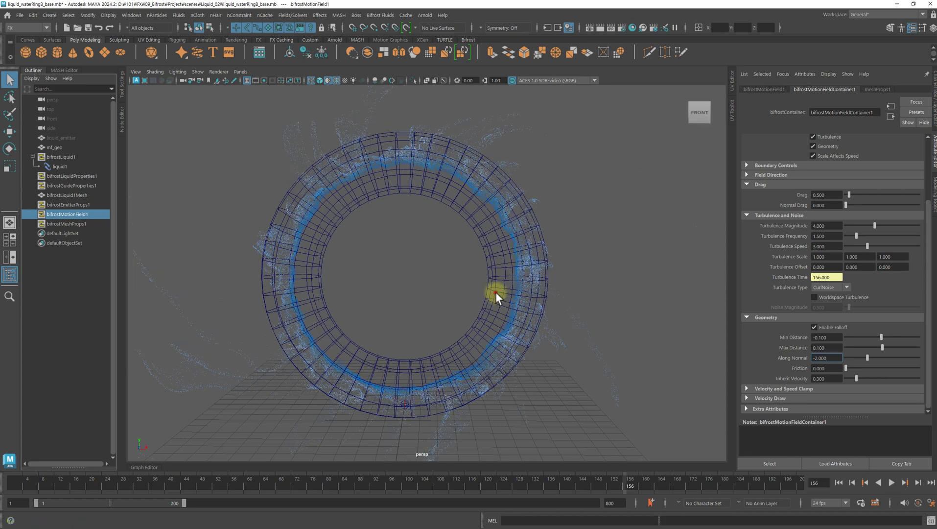
# - Set the motion field's geometry Max Distance to 1 and replay the simulation from the first frame
pyautogui.click(515, 290)
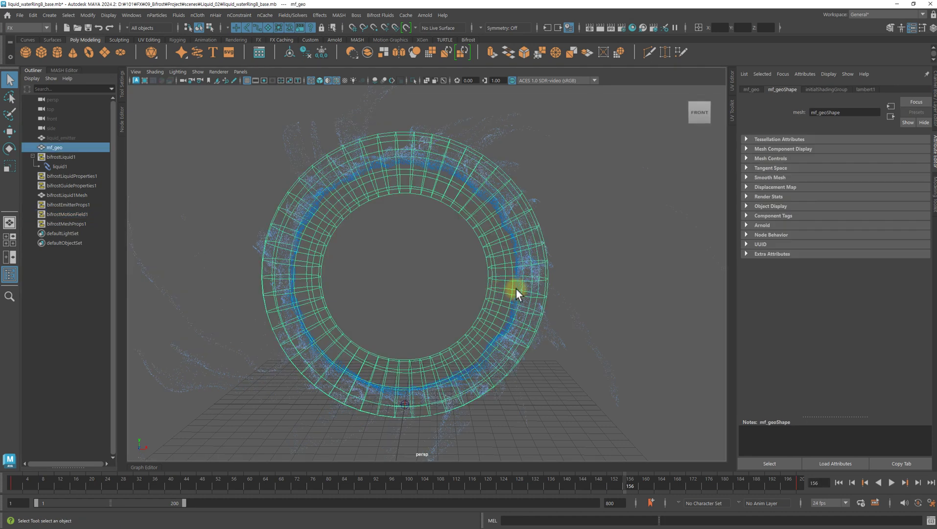
pyautogui.click(72, 214)
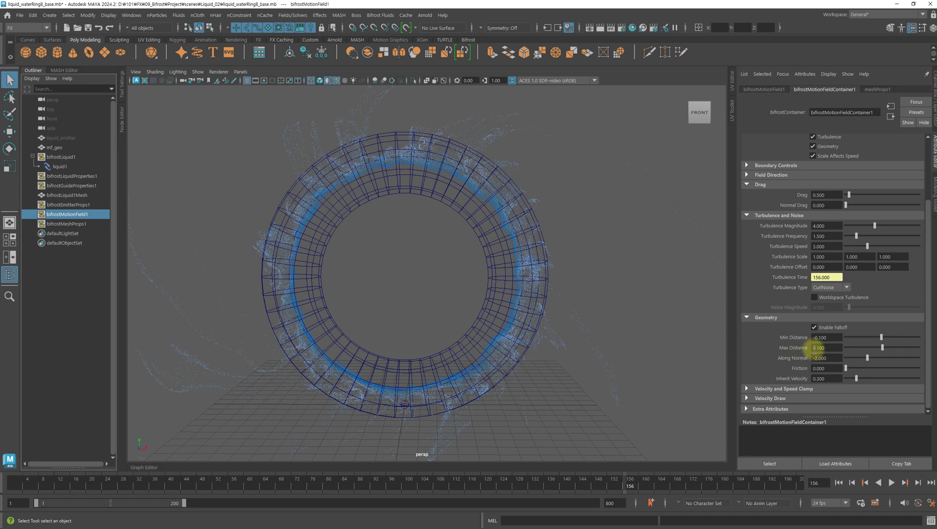
pyautogui.doubleClick(832, 347)
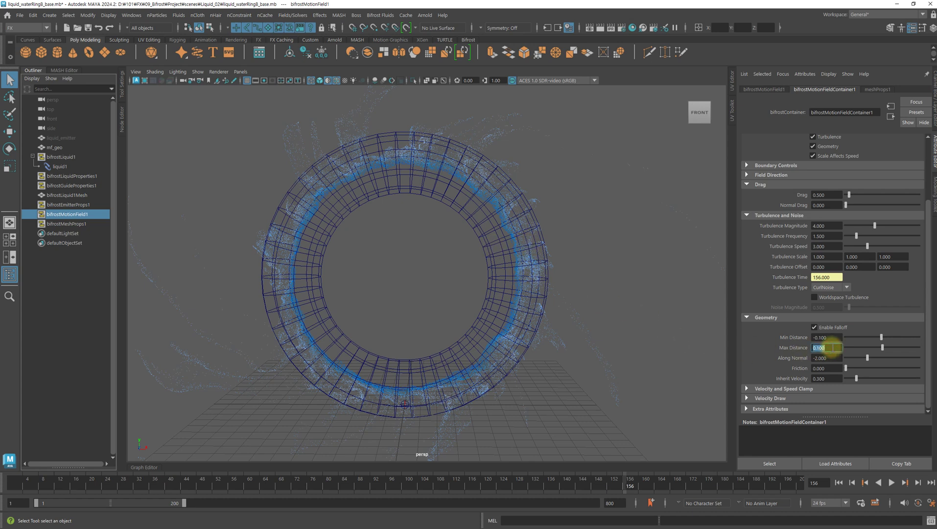
pyautogui.write('1')
pyautogui.press('Return')
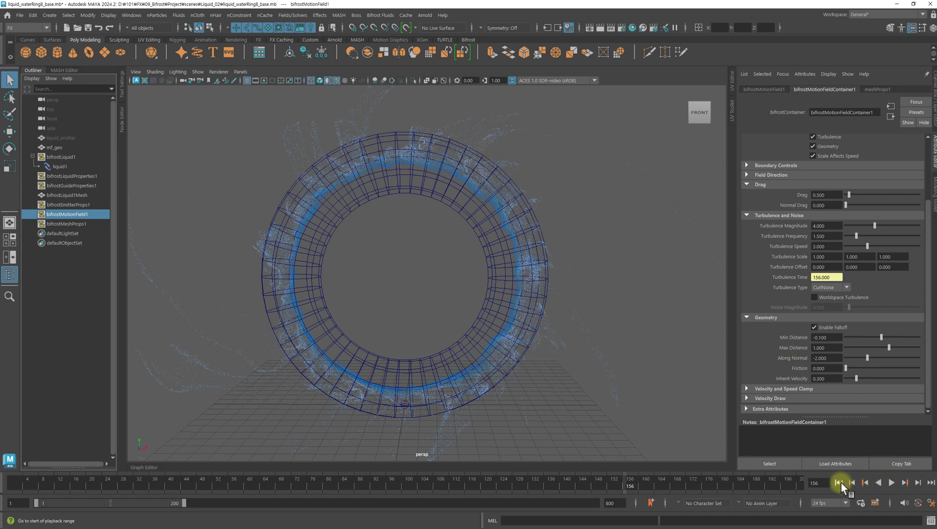
pyautogui.click(838, 482)
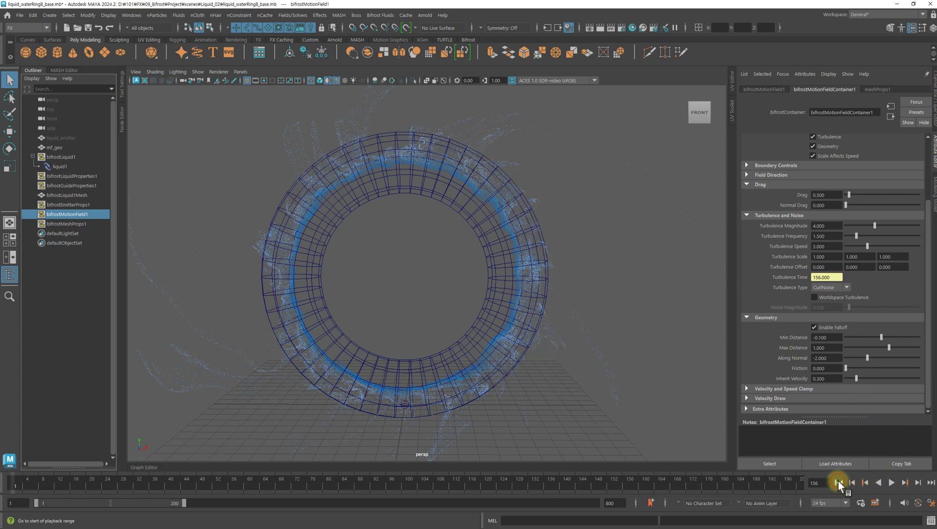
pyautogui.click(891, 482)
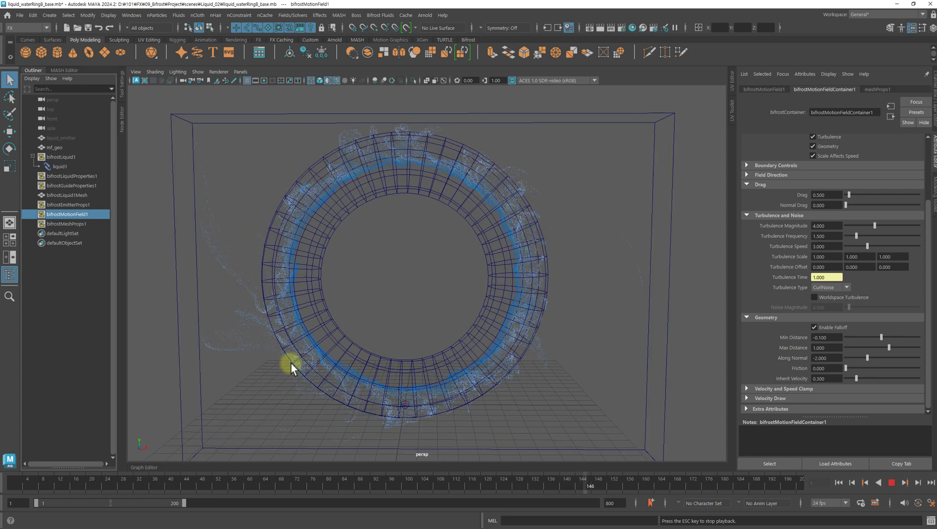
pyautogui.click(891, 484)
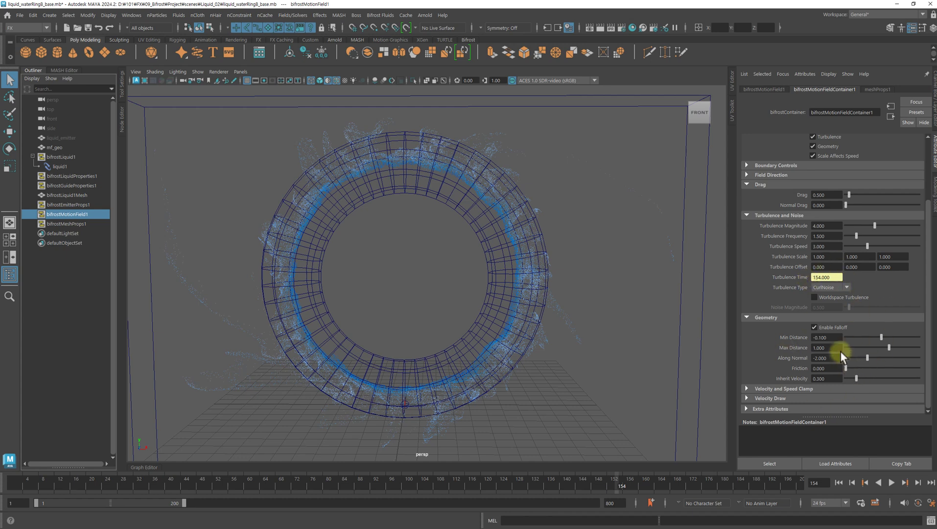
# - Set the motion field's Turbulence Speed to 3.5
pyautogui.click(827, 246)
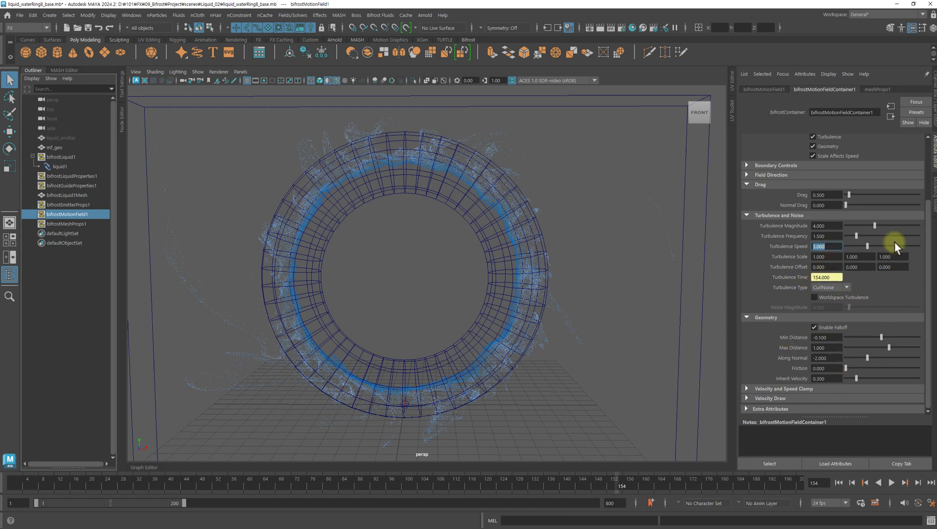
pyautogui.write('3.5')
pyautogui.press('Return')
pyautogui.click(831, 244)
# - Set the motion field's overall Magnitude to 3 and replay the simulation from the first frame
pyautogui.scroll(3, 849, 245)
pyautogui.doubleClick(831, 178)
pyautogui.write('3')
pyautogui.press('Return')
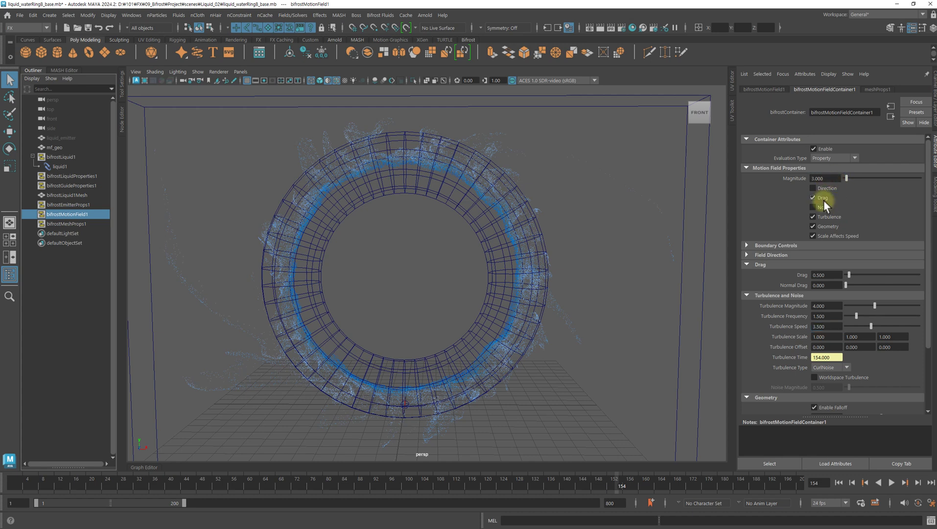
pyautogui.scroll(-1, 825, 289)
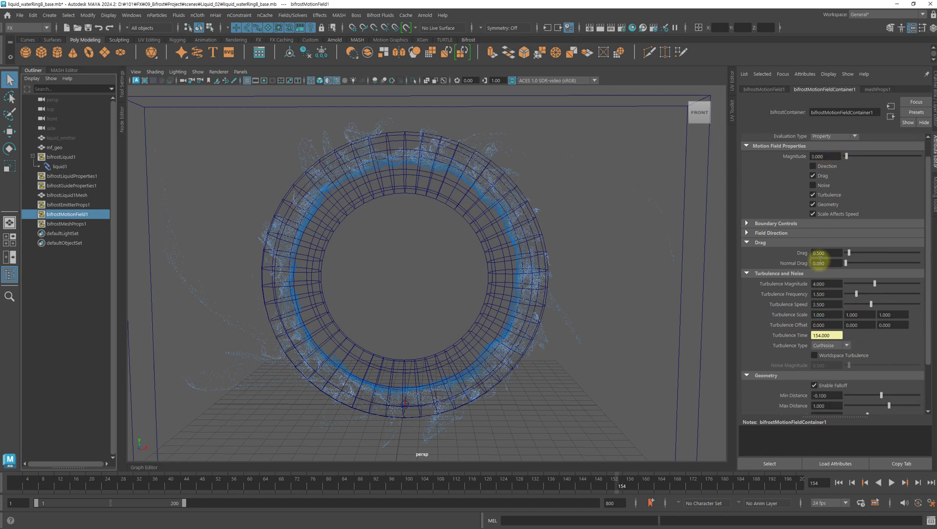
pyautogui.scroll(-2, 849, 303)
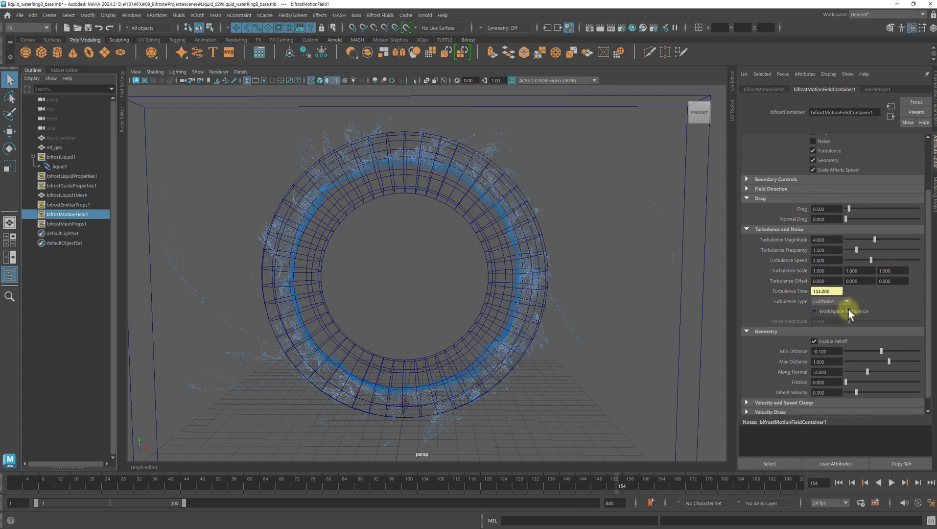
pyautogui.click(838, 482)
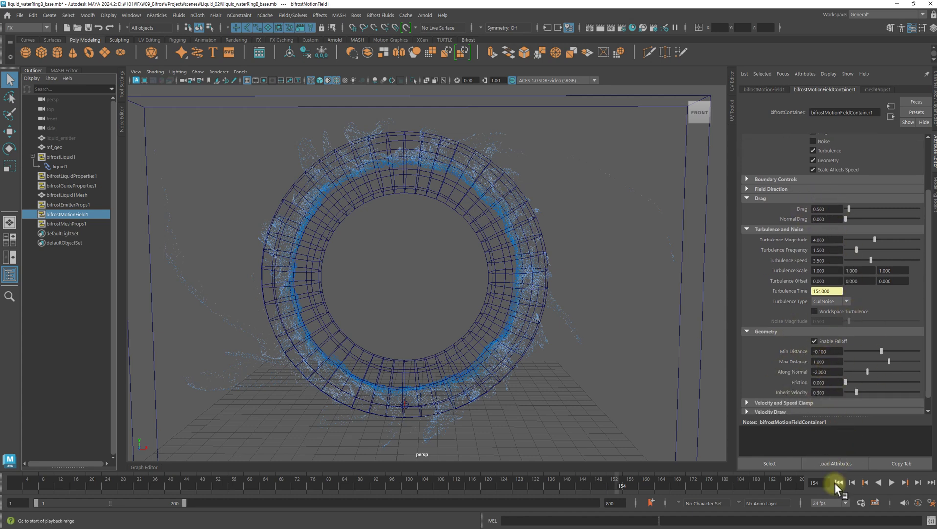
pyautogui.click(891, 483)
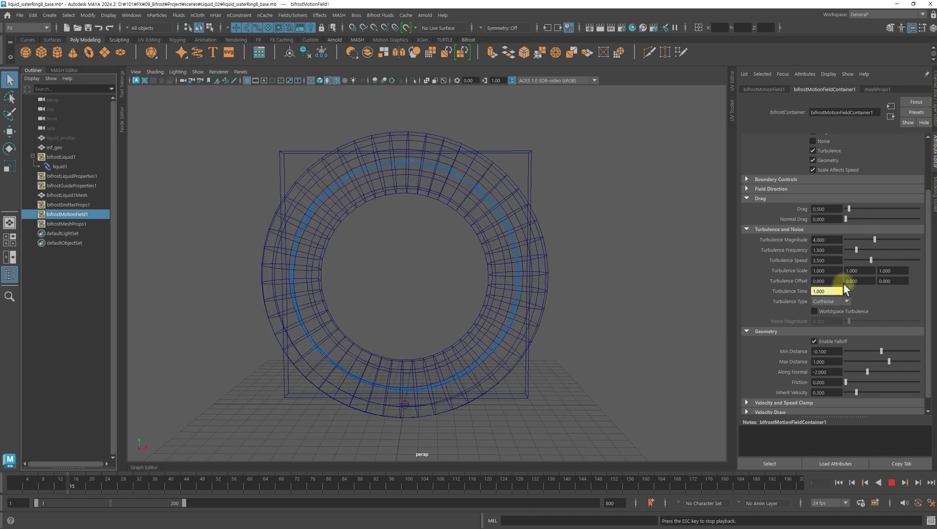
pyautogui.scroll(3, 844, 283)
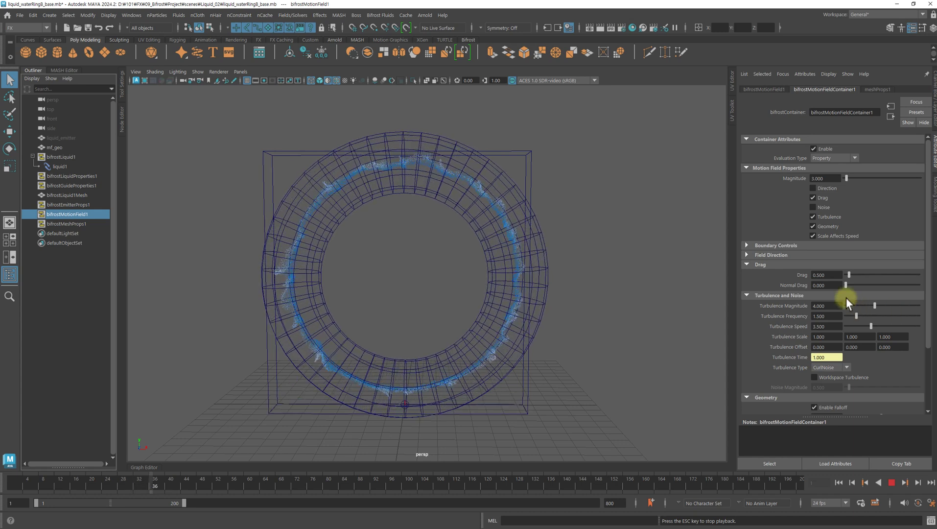
# - Let the water ring simulation play while reviewing the motion field's settings, and stop playback at frame 128
pyautogui.scroll(-2, 835, 287)
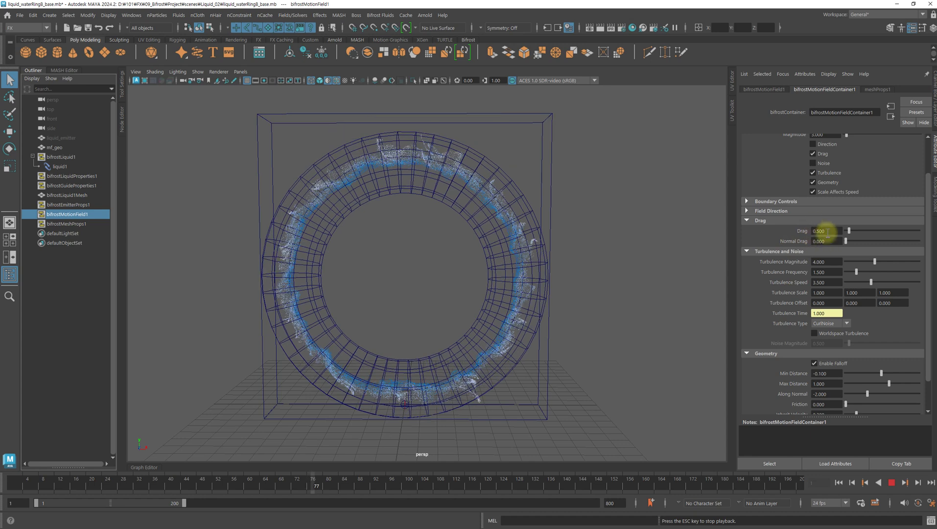
pyautogui.keyDown('alt'); pyautogui.moveTo(497, 276); pyautogui.dragTo(471, 370); pyautogui.keyUp('alt')
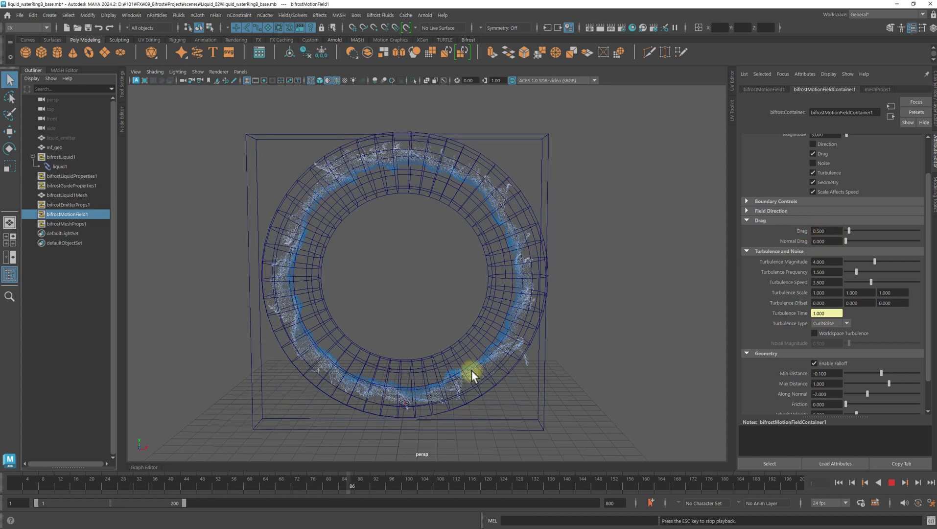
pyautogui.scroll(-2, 863, 352)
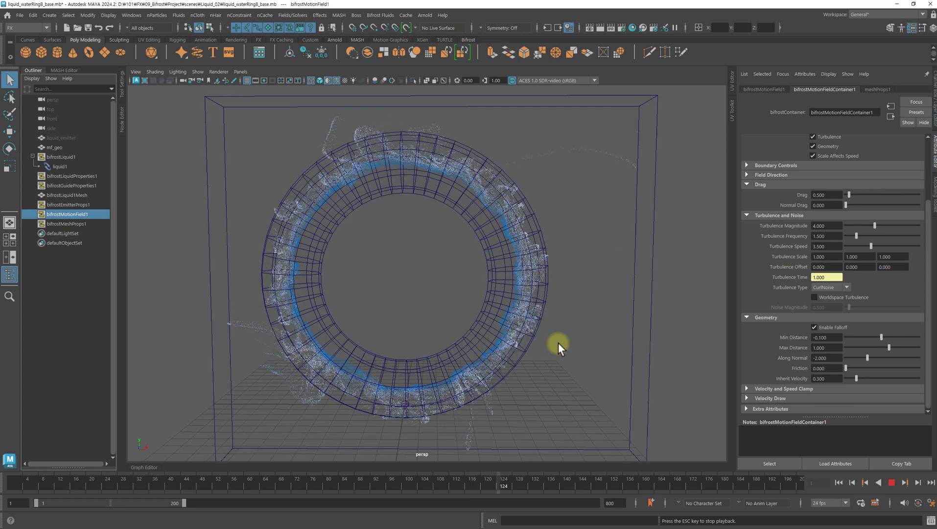
pyautogui.click(891, 482)
# - Hide the mf_geo torus and inspect the liquid ring's particles
pyautogui.keyDown('alt'); pyautogui.moveTo(364, 329); pyautogui.dragTo(417, 332); pyautogui.keyUp('alt')
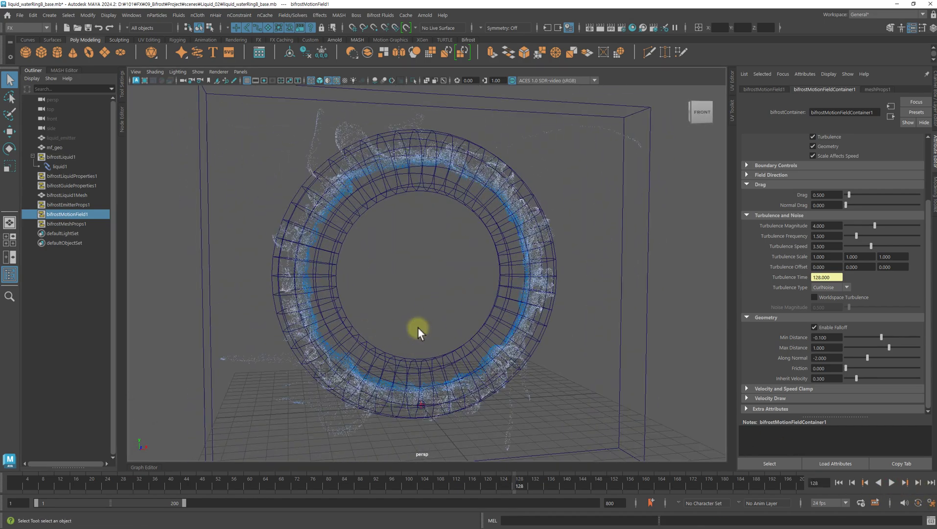
pyautogui.click(502, 299)
pyautogui.hotkey('ctrl', 'h')
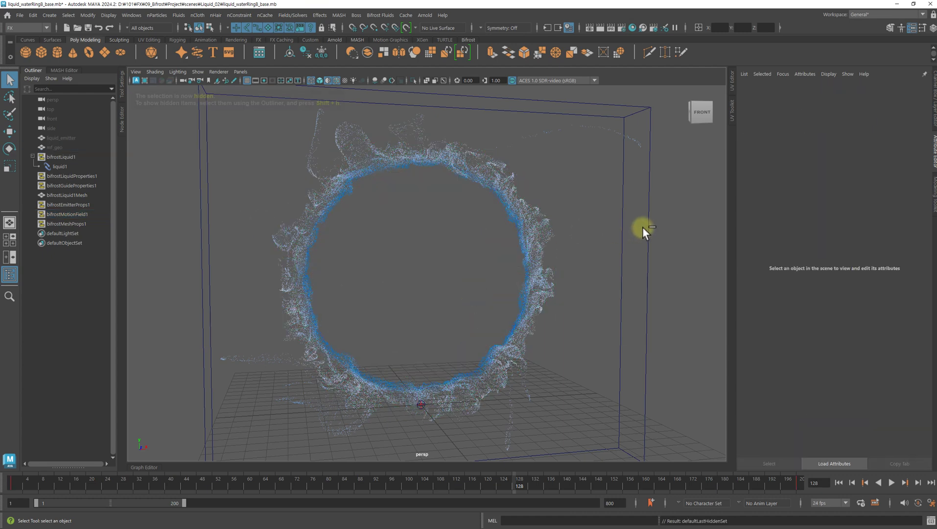
pyautogui.keyDown('alt'); pyautogui.moveTo(592, 233); pyautogui.dragTo(444, 265); pyautogui.keyUp('alt')
pyautogui.keyDown('alt'); pyautogui.moveTo(444, 264); pyautogui.dragTo(573, 261, button='right'); pyautogui.keyUp('alt')
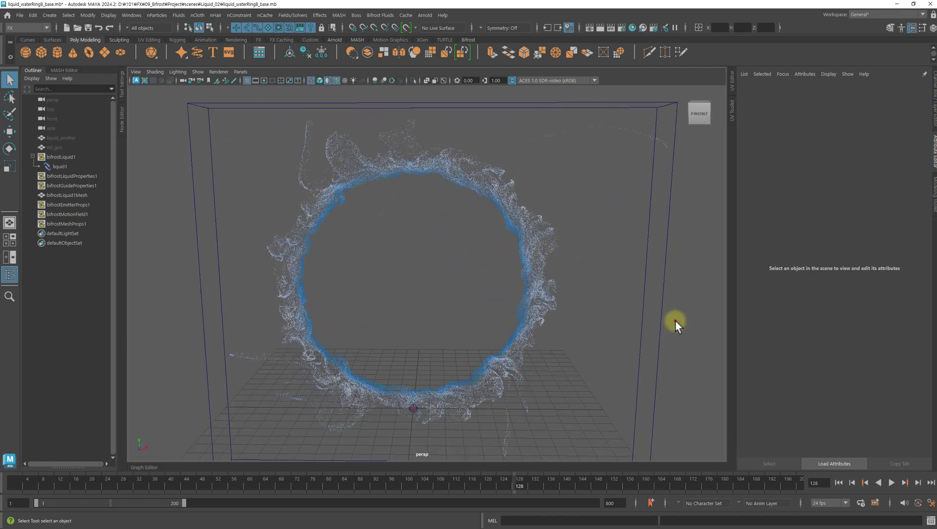
pyautogui.keyDown('alt'); pyautogui.moveTo(489, 276); pyautogui.dragTo(207, 201); pyautogui.keyUp('alt')
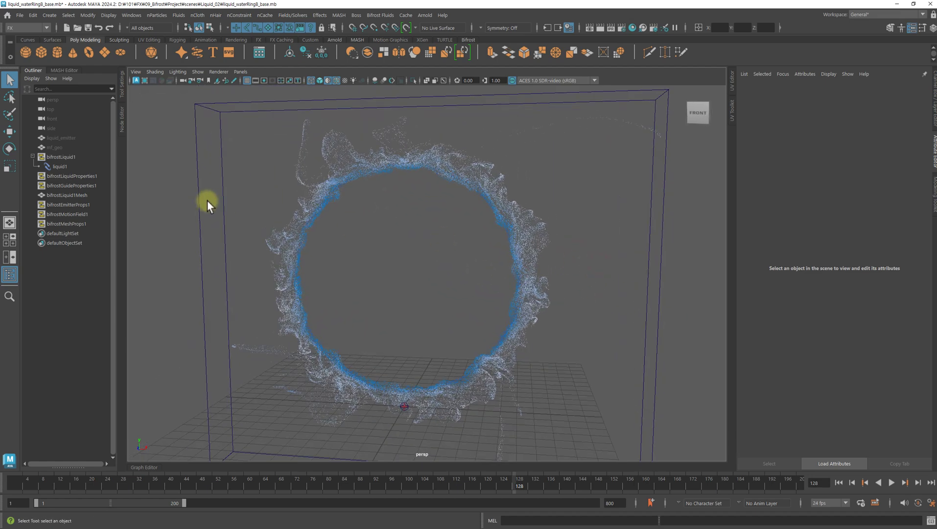
# - Enable Bifrost Meshing on liquid1 to generate a surface mesh from the ring's particles
pyautogui.click(61, 167)
pyautogui.keyDown('alt'); pyautogui.moveTo(471, 218); pyautogui.dragTo(533, 248); pyautogui.keyUp('alt')
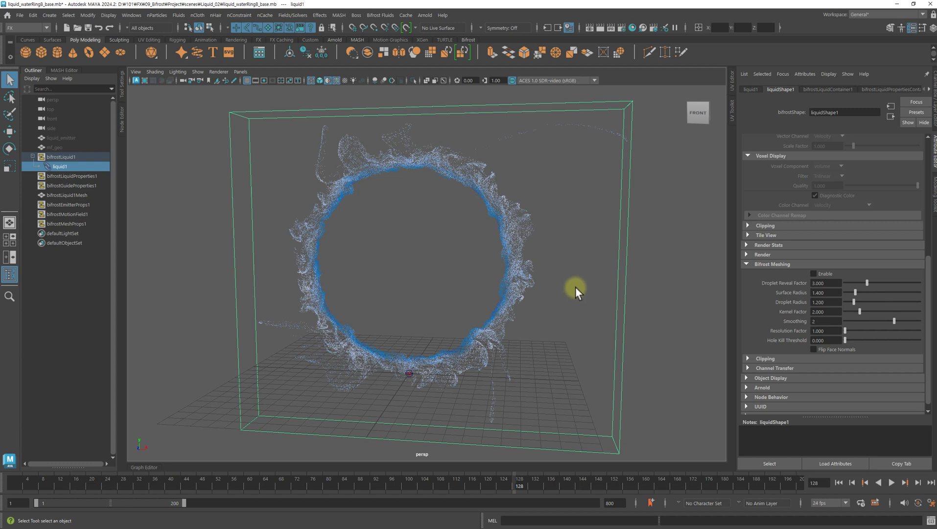
pyautogui.scroll(2, 575, 286)
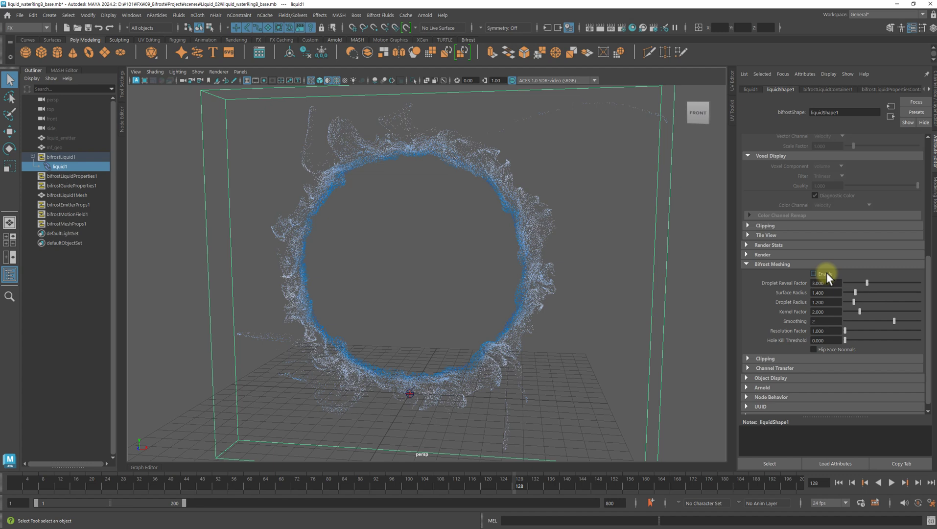
pyautogui.click(61, 167)
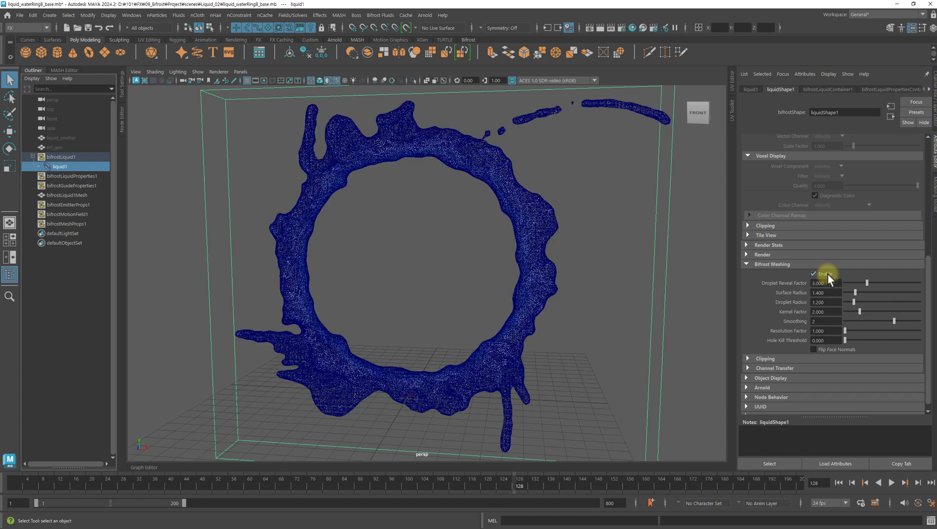
pyautogui.scroll(5, 575, 282)
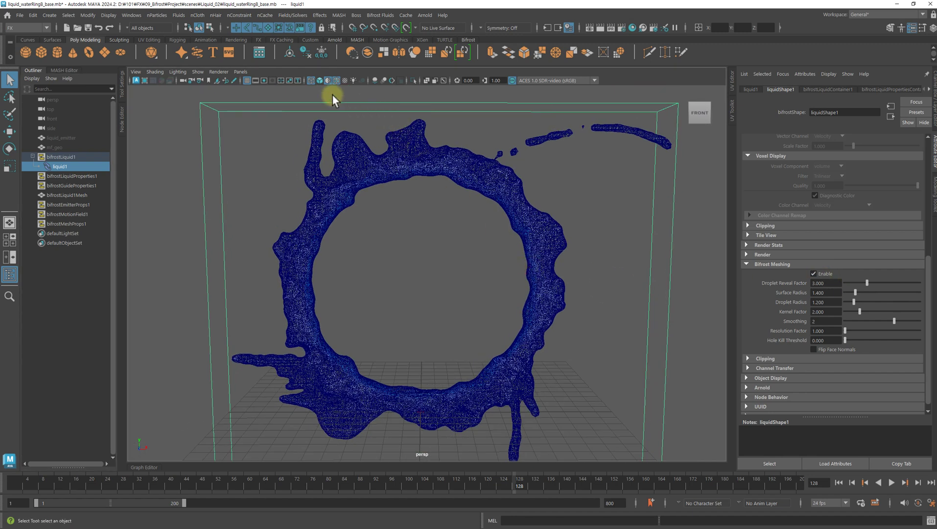
# - Switch the viewport to shaded display and inspect the ring's liquid mesh from several angles
pyautogui.click(604, 224)
pyautogui.press('5')
pyautogui.keyDown('alt'); pyautogui.moveTo(593, 217); pyautogui.dragTo(502, 209); pyautogui.keyUp('alt')
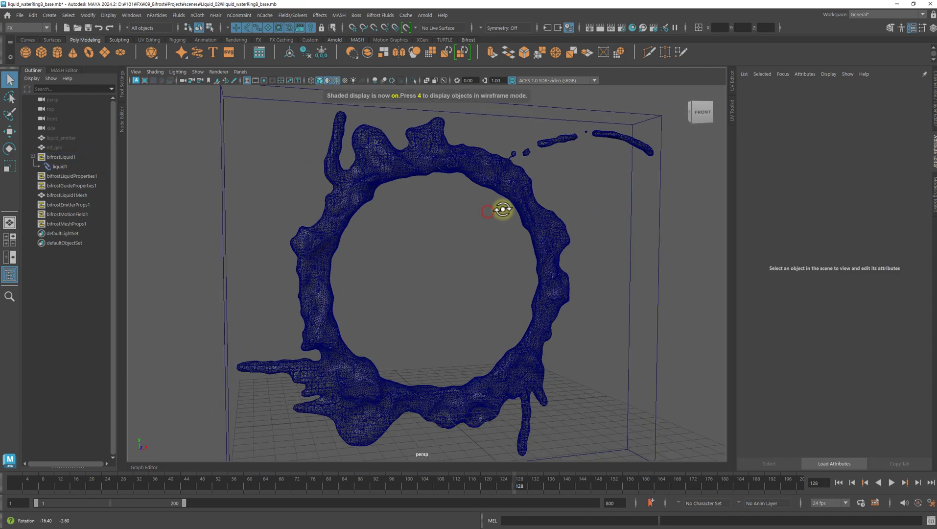
pyautogui.scroll(5, 469, 215)
pyautogui.click(558, 234)
pyautogui.scroll(-3, 612, 222)
pyautogui.click(587, 201)
pyautogui.keyDown('alt'); pyautogui.moveTo(481, 200); pyautogui.dragTo(524, 271); pyautogui.keyUp('alt')
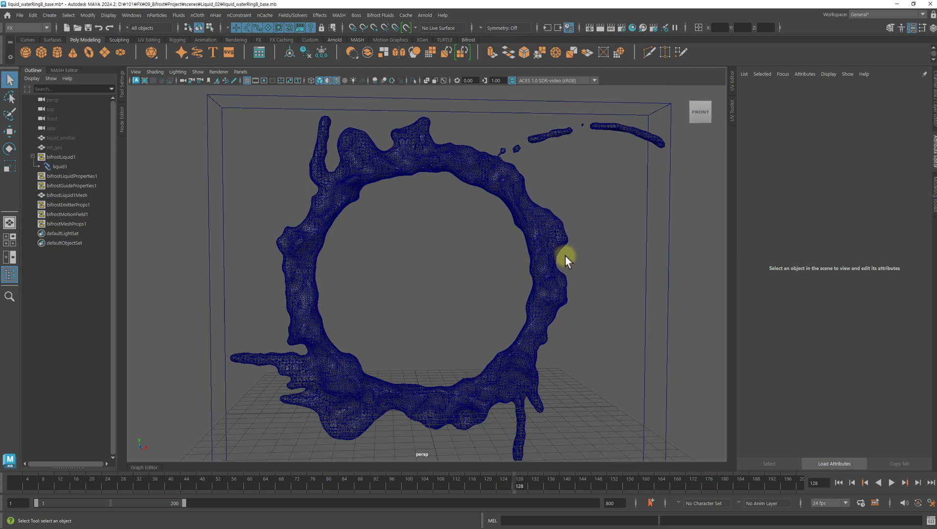
pyautogui.keyDown('alt'); pyautogui.moveTo(593, 299); pyautogui.dragTo(616, 297); pyautogui.keyUp('alt')
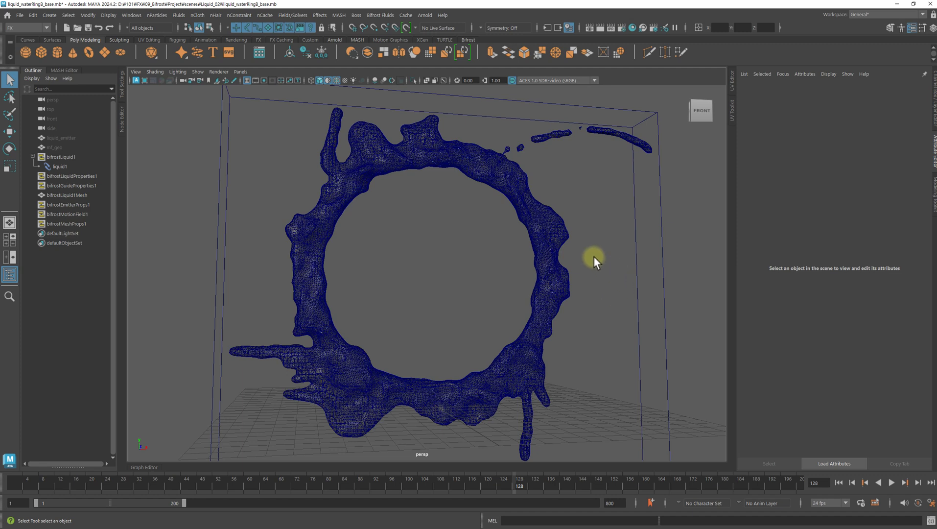
pyautogui.keyDown('alt'); pyautogui.moveTo(533, 225); pyautogui.dragTo(541, 225); pyautogui.keyUp('alt')
# - Set liquid1's Bifrost Meshing Surface Radius to 1
pyautogui.click(59, 166)
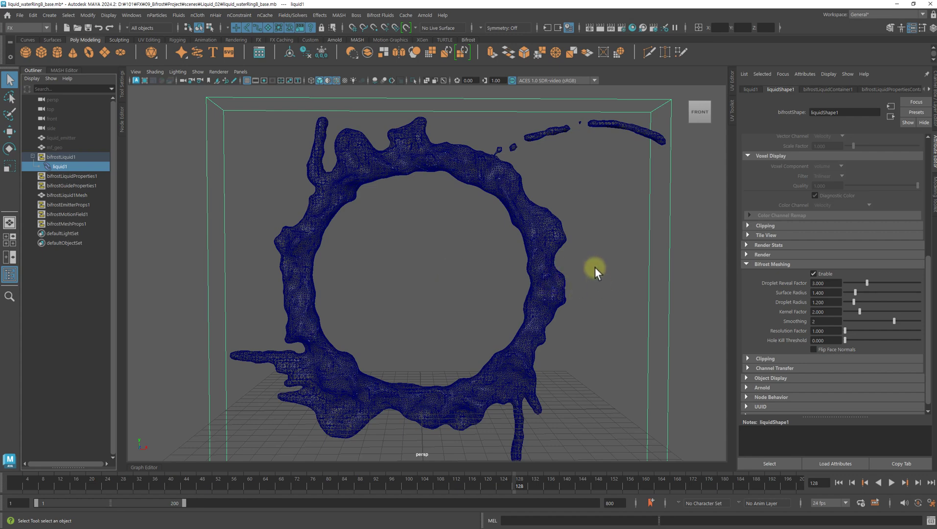
pyautogui.scroll(5, 587, 272)
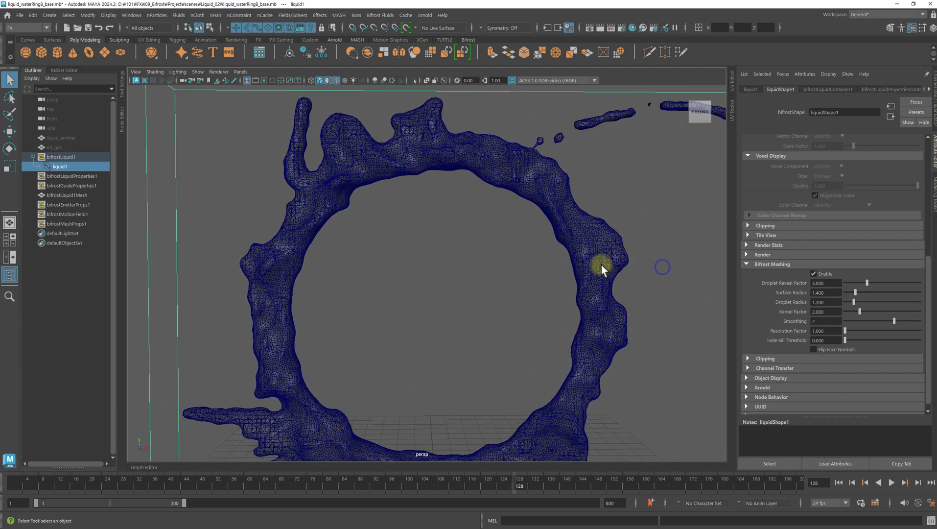
pyautogui.press('f')
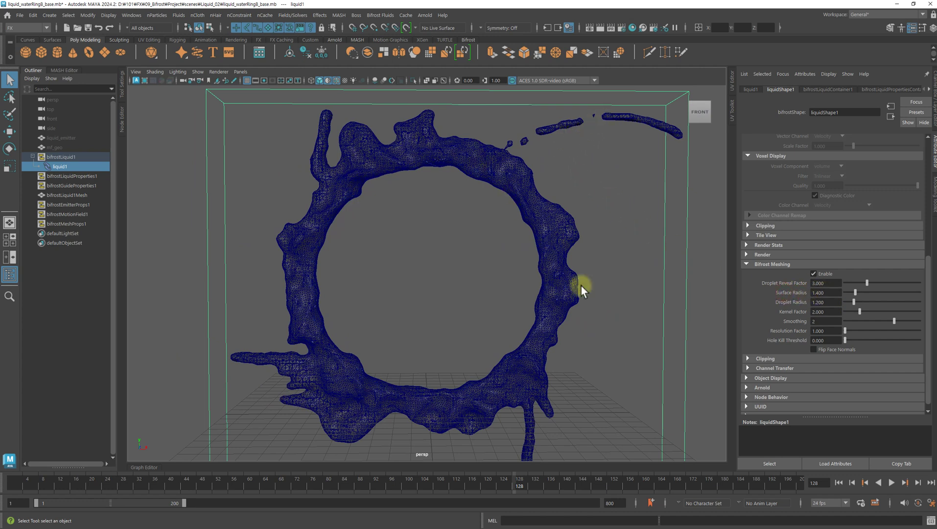
pyautogui.doubleClick(834, 293)
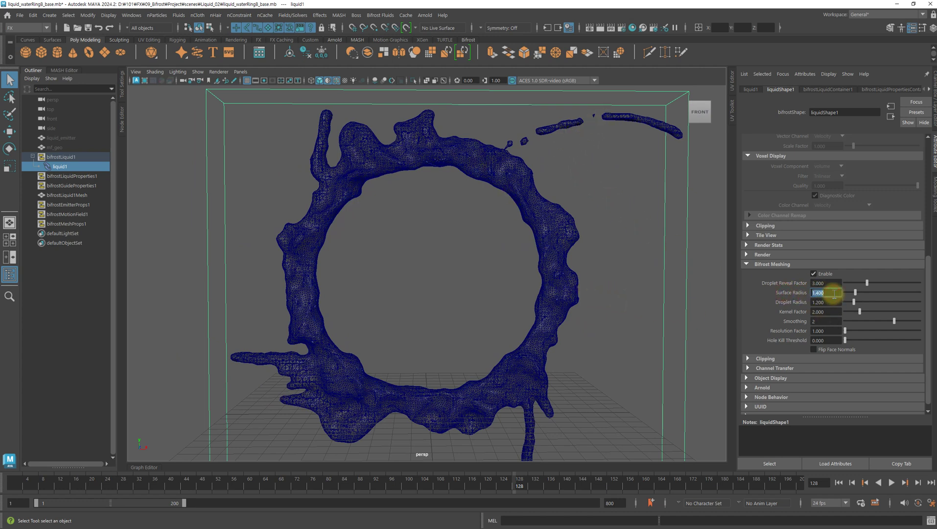
pyautogui.write('1')
pyautogui.press('Return')
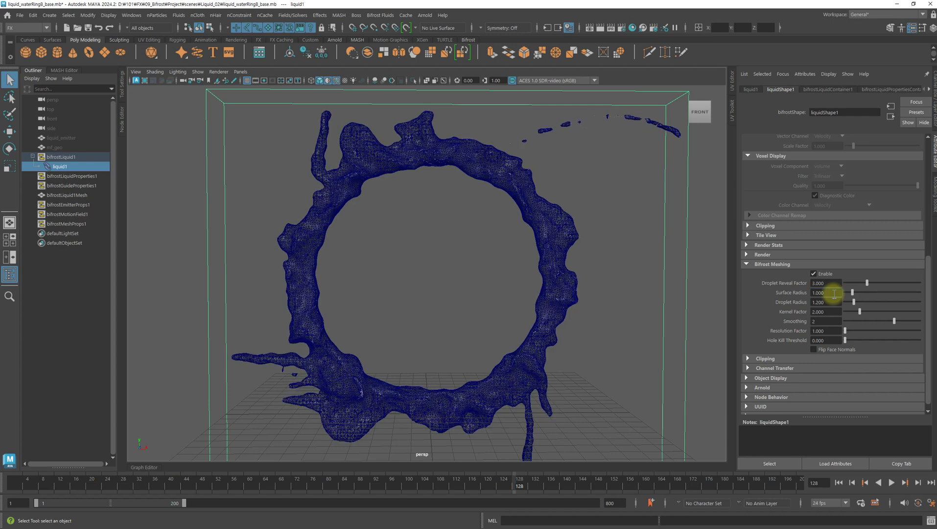
# - Set liquid1's Bifrost Meshing Droplet Reveal Factor to 2
pyautogui.keyDown('alt'); pyautogui.moveTo(565, 355); pyautogui.dragTo(528, 348); pyautogui.keyUp('alt')
pyautogui.keyDown('alt'); pyautogui.moveTo(527, 348); pyautogui.dragTo(575, 345, button='right'); pyautogui.keyUp('alt')
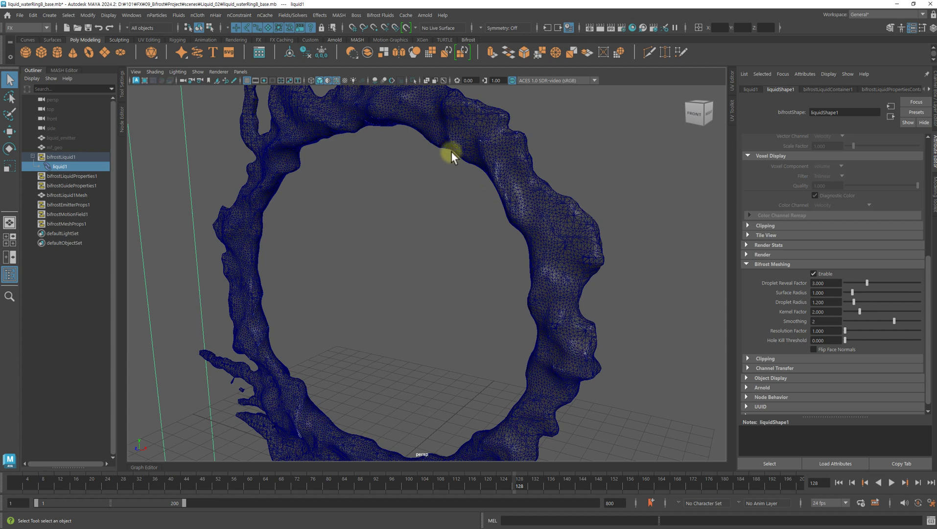
pyautogui.keyDown('alt'); pyautogui.moveTo(364, 161); pyautogui.dragTo(414, 216, button='middle'); pyautogui.keyUp('alt')
pyautogui.keyDown('alt'); pyautogui.moveTo(413, 217); pyautogui.dragTo(519, 253); pyautogui.keyUp('alt')
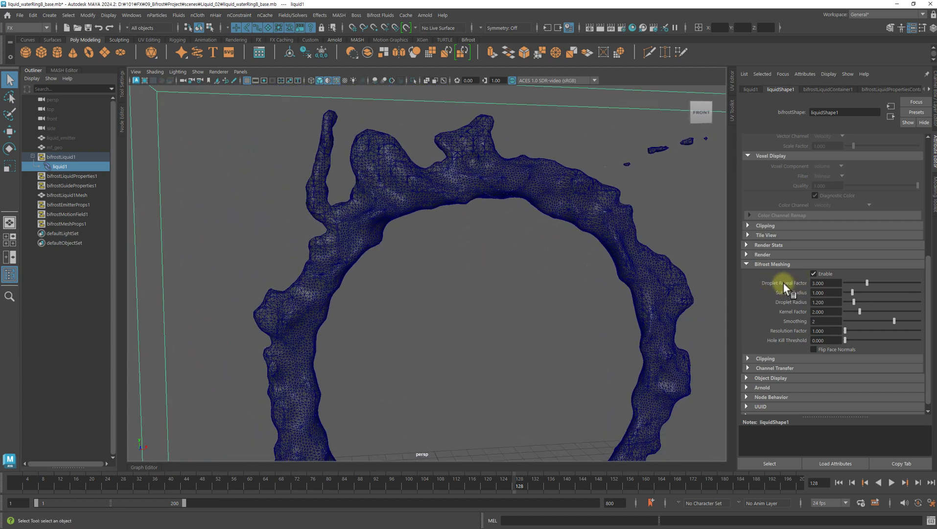
pyautogui.moveTo(772, 282)
pyautogui.keyDown('alt'); pyautogui.moveTo(466, 173); pyautogui.dragTo(588, 240); pyautogui.keyUp('alt')
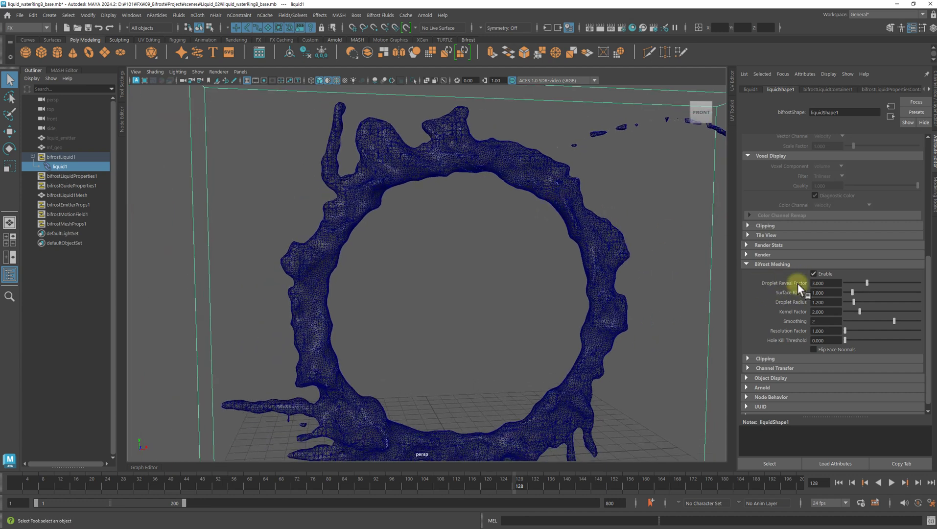
pyautogui.keyDown('alt'); pyautogui.moveTo(604, 287); pyautogui.dragTo(567, 274); pyautogui.keyUp('alt')
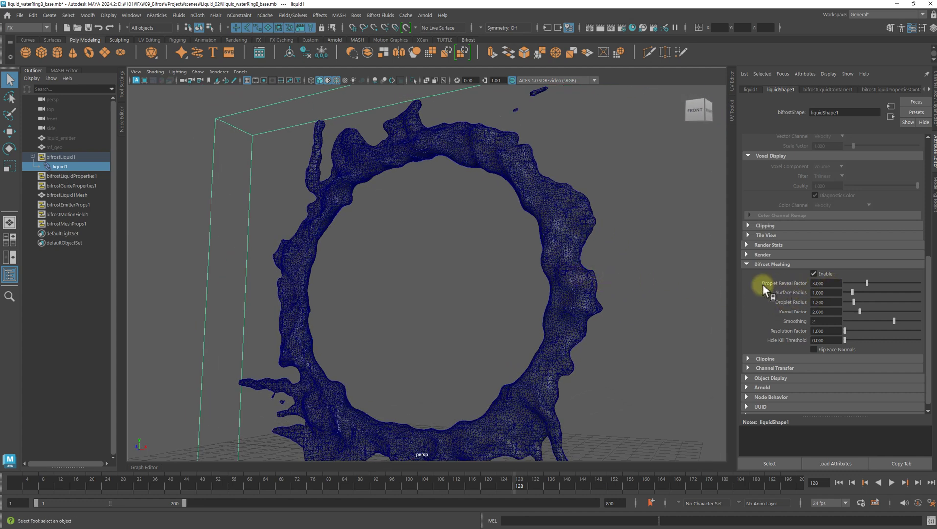
pyautogui.click(827, 283)
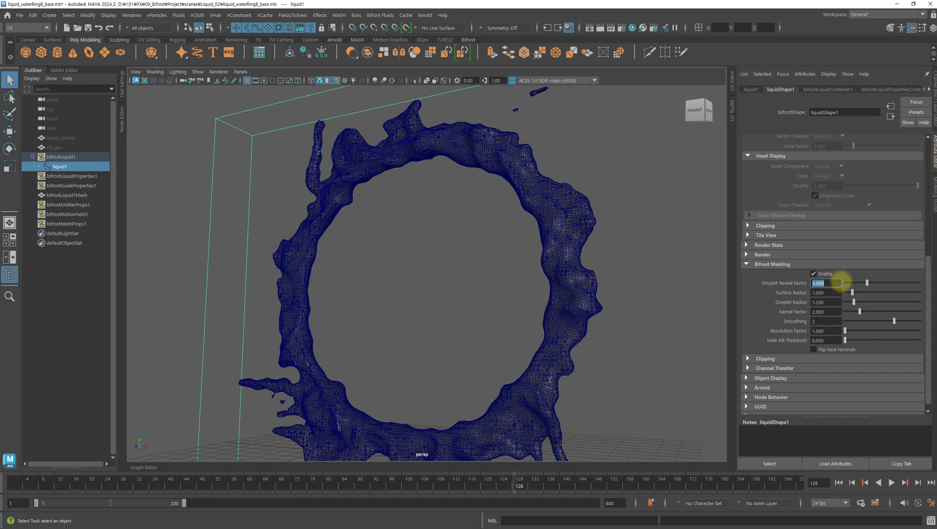
pyautogui.write('2')
pyautogui.press('Return')
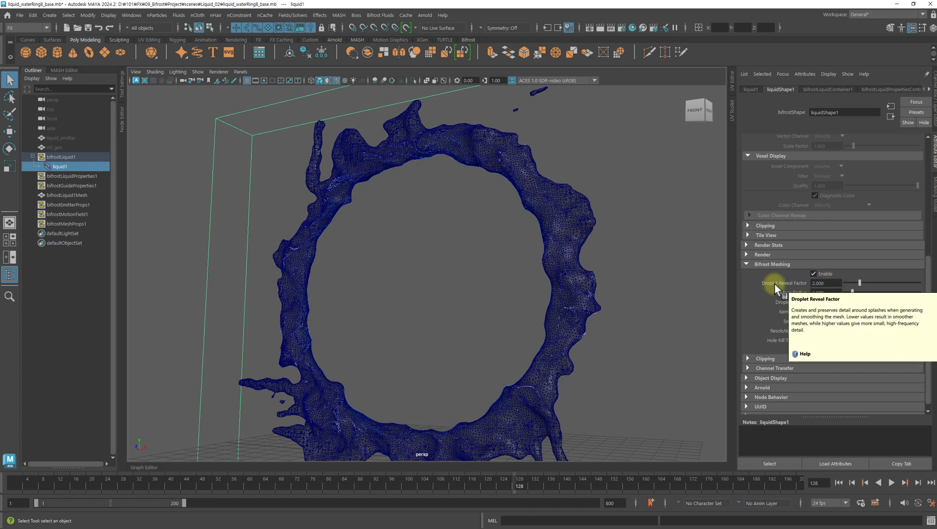
# - Examine the ring mesh's splash detail up close and set liquid1's Droplet Reveal Factor to 1
pyautogui.keyDown('alt'); pyautogui.moveTo(572, 264); pyautogui.dragTo(587, 267); pyautogui.keyUp('alt')
pyautogui.keyDown('alt'); pyautogui.moveTo(339, 289); pyautogui.dragTo(576, 318); pyautogui.keyUp('alt')
pyautogui.keyDown('alt'); pyautogui.moveTo(379, 363); pyautogui.dragTo(405, 365); pyautogui.keyUp('alt')
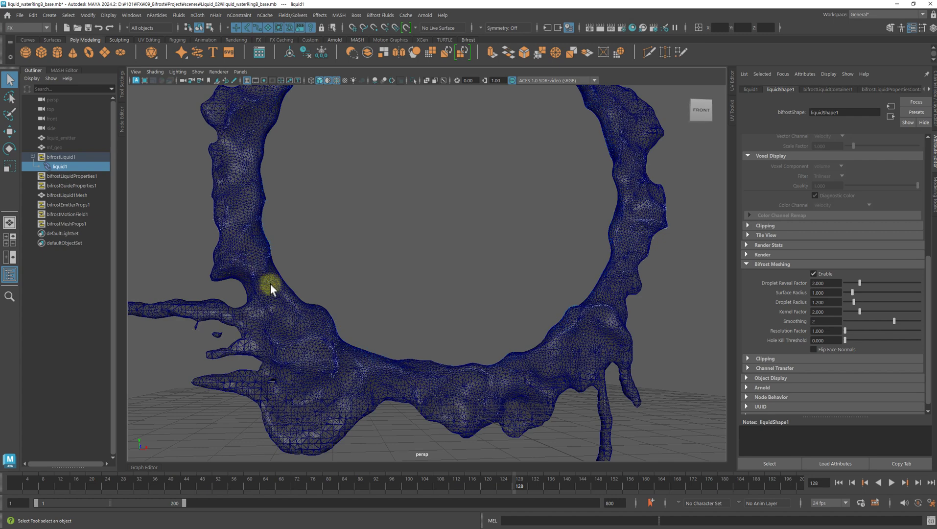
pyautogui.keyDown('alt'); pyautogui.moveTo(231, 182); pyautogui.dragTo(327, 238); pyautogui.keyUp('alt')
pyautogui.scroll(10, 410, 362)
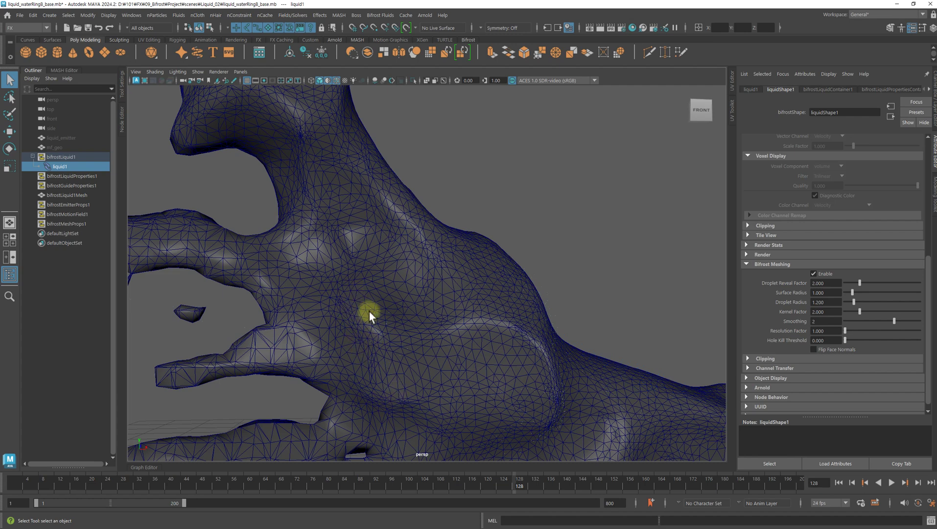
pyautogui.scroll(-10, 472, 340)
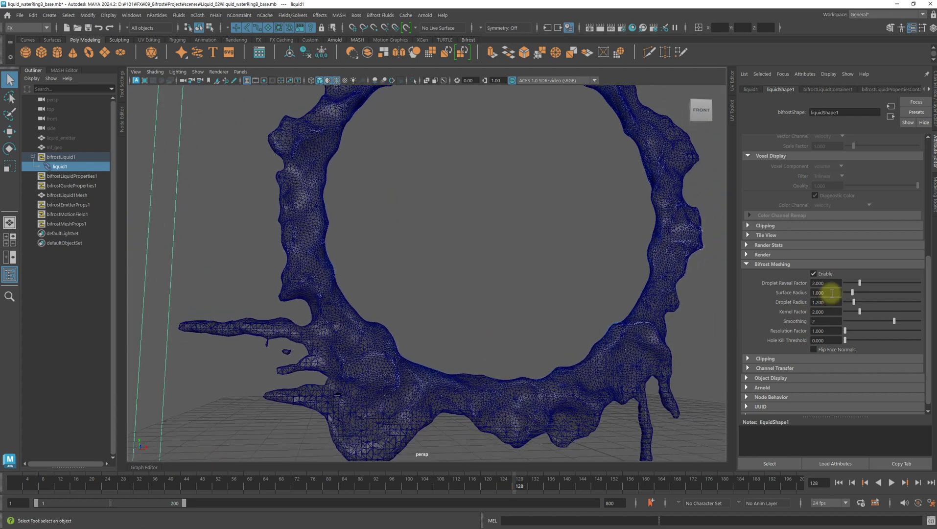
pyautogui.doubleClick(832, 283)
pyautogui.write('1')
pyautogui.press('Return')
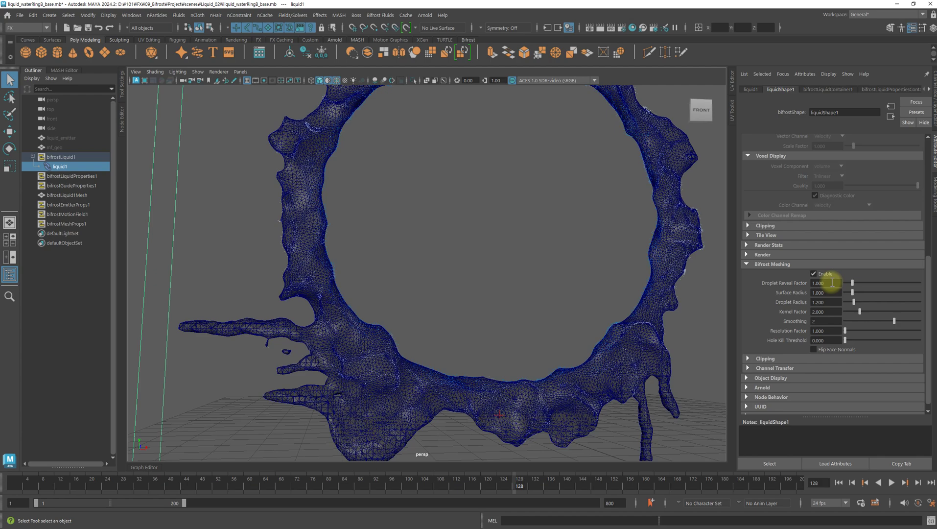
# - Examine the liquid mesh's wireframe around the whole ring and up close at its lower splashes
pyautogui.scroll(6, 435, 255)
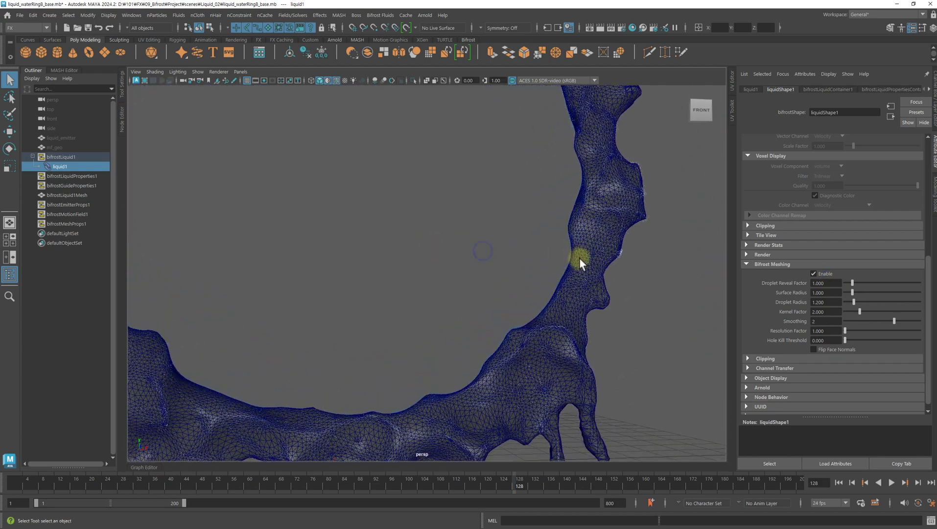
pyautogui.keyDown('alt'); pyautogui.moveTo(580, 263); pyautogui.dragTo(329, 218); pyautogui.keyUp('alt')
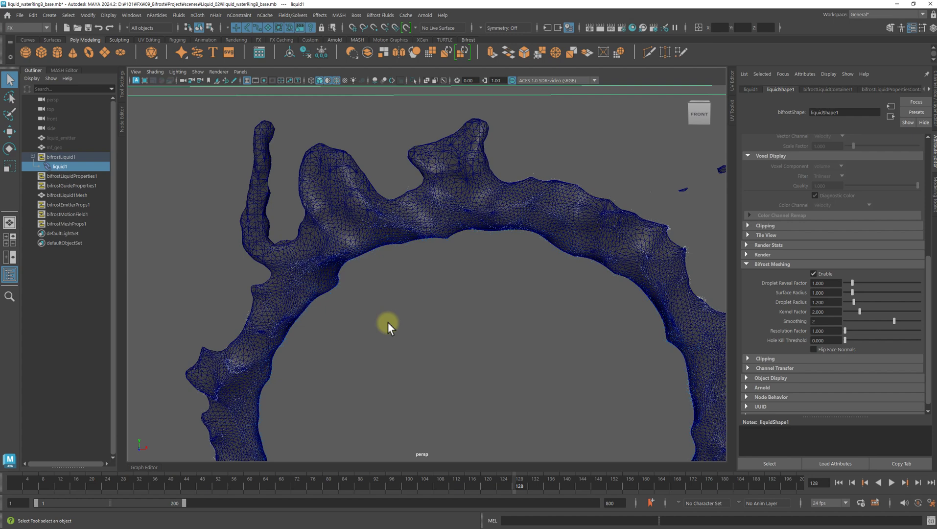
pyautogui.keyDown('alt'); pyautogui.moveTo(428, 317); pyautogui.dragTo(475, 268); pyautogui.keyUp('alt')
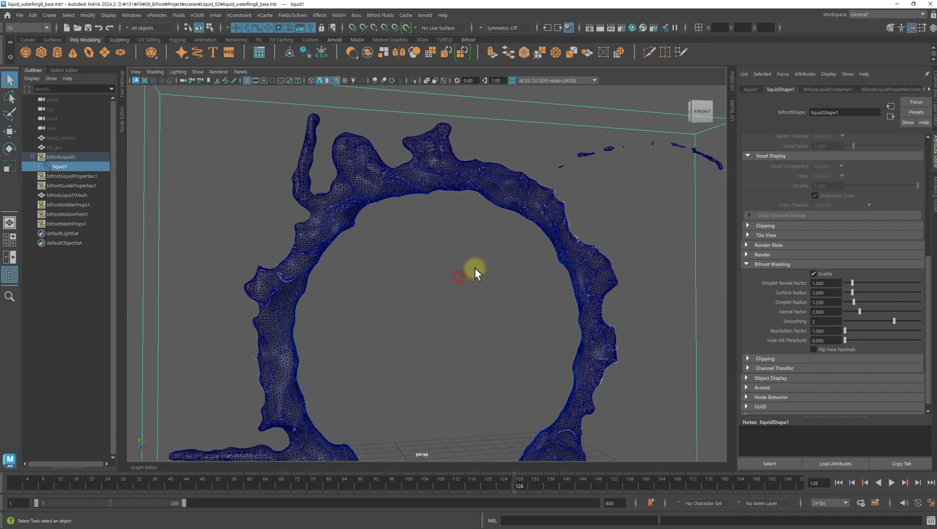
pyautogui.keyDown('alt'); pyautogui.moveTo(504, 311); pyautogui.dragTo(586, 313, button='right'); pyautogui.keyUp('alt')
pyautogui.keyDown('alt'); pyautogui.moveTo(612, 316); pyautogui.dragTo(690, 306); pyautogui.keyUp('alt')
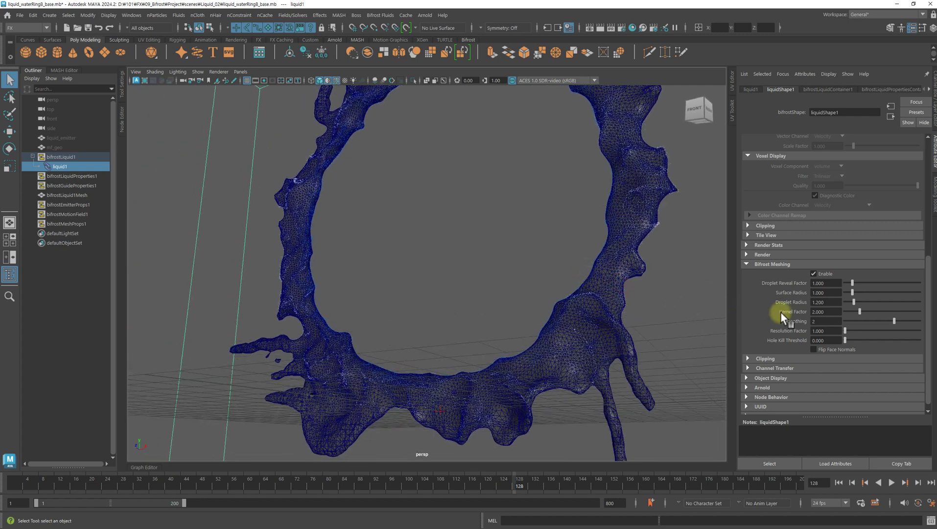
pyautogui.keyDown('alt'); pyautogui.moveTo(616, 312); pyautogui.dragTo(462, 363, button='right'); pyautogui.keyUp('alt')
pyautogui.keyDown('alt'); pyautogui.moveTo(340, 433); pyautogui.dragTo(615, 335, button='right'); pyautogui.keyUp('alt')
pyautogui.keyDown('alt'); pyautogui.moveTo(615, 334); pyautogui.dragTo(550, 330); pyautogui.keyUp('alt')
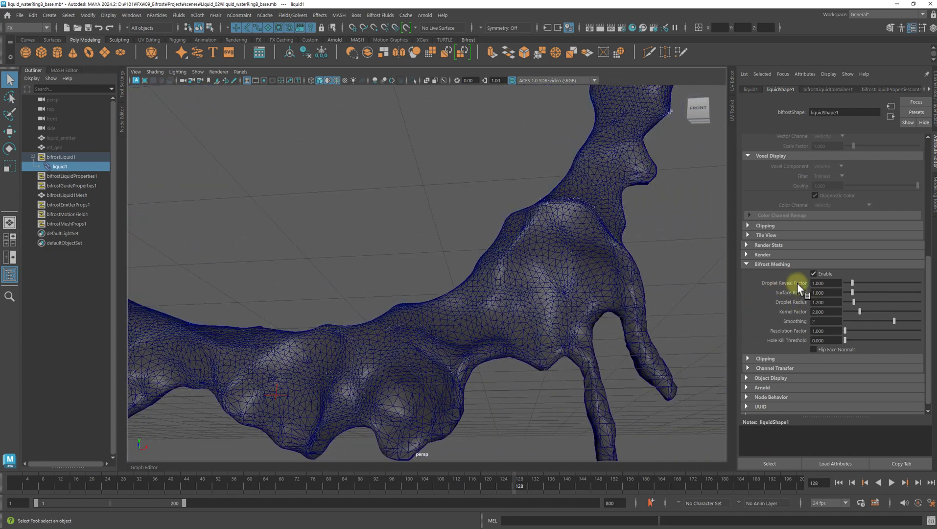
# - Set liquid1's Bifrost Meshing Kernel Factor to 1 and inspect the surface detail along the lower ring
pyautogui.click(832, 312)
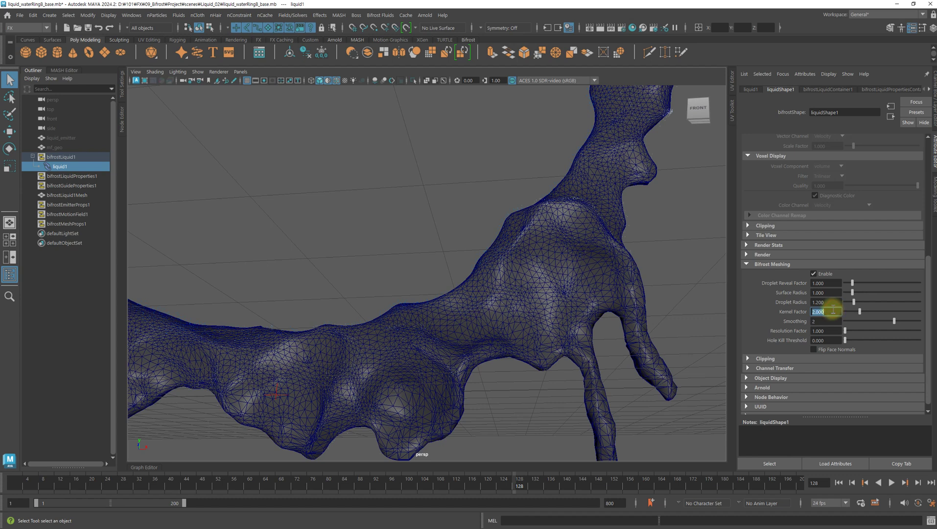
pyautogui.write('1')
pyautogui.press('Return')
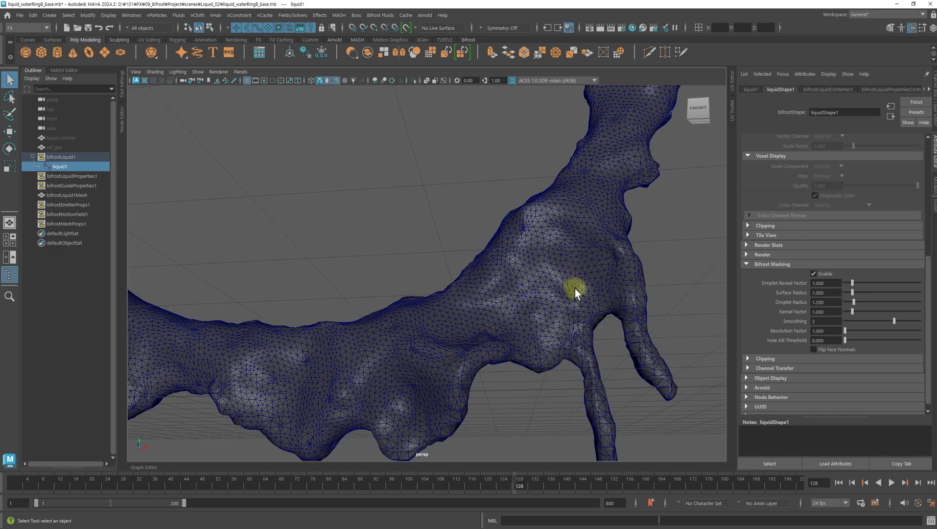
pyautogui.keyDown('alt'); pyautogui.moveTo(574, 282); pyautogui.dragTo(414, 337, button='right'); pyautogui.keyUp('alt')
pyautogui.keyDown('alt'); pyautogui.moveTo(414, 337); pyautogui.dragTo(423, 345); pyautogui.keyUp('alt')
pyautogui.keyDown('alt'); pyautogui.moveTo(422, 345); pyautogui.dragTo(473, 336, button='right'); pyautogui.keyUp('alt')
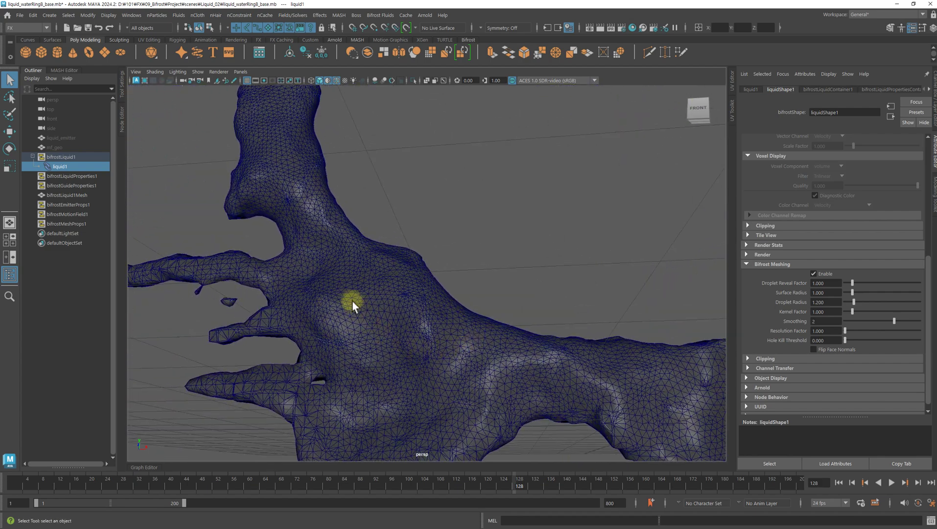
pyautogui.keyDown('alt'); pyautogui.moveTo(352, 306); pyautogui.dragTo(324, 223, button='right'); pyautogui.keyUp('alt')
pyautogui.keyDown('alt'); pyautogui.moveTo(391, 255); pyautogui.dragTo(562, 358); pyautogui.keyUp('alt')
# - Set liquid1's Bifrost Meshing Kernel Factor back to 2
pyautogui.click(835, 312)
pyautogui.write('2')
pyautogui.press('Return')
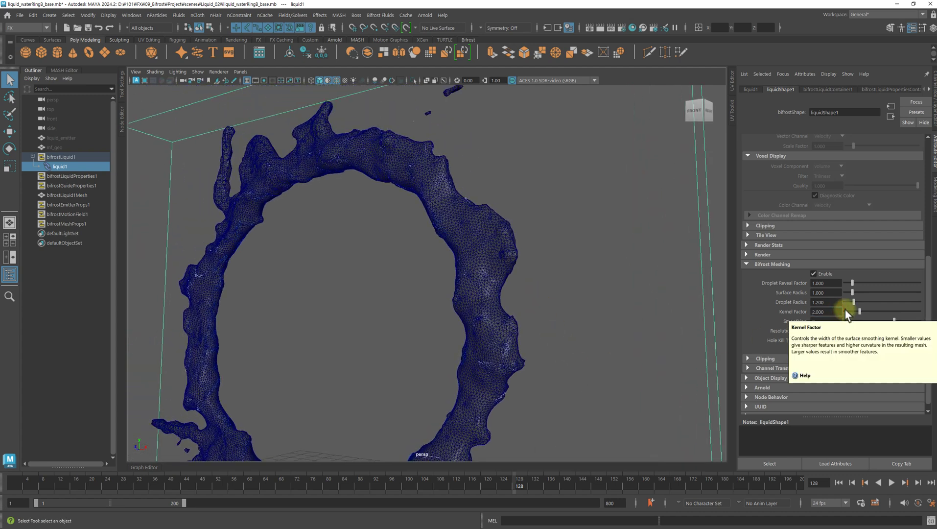
# - Set liquid1's Kernel Factor to 3 and inspect the mesh's smoothness along the upper and side parts of the ring
pyautogui.click(827, 311)
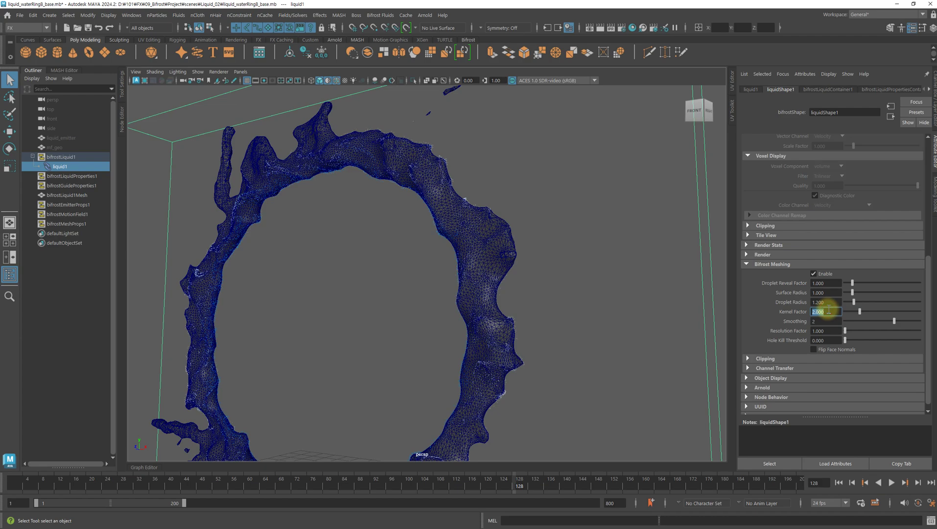
pyautogui.write('3')
pyautogui.press('Return')
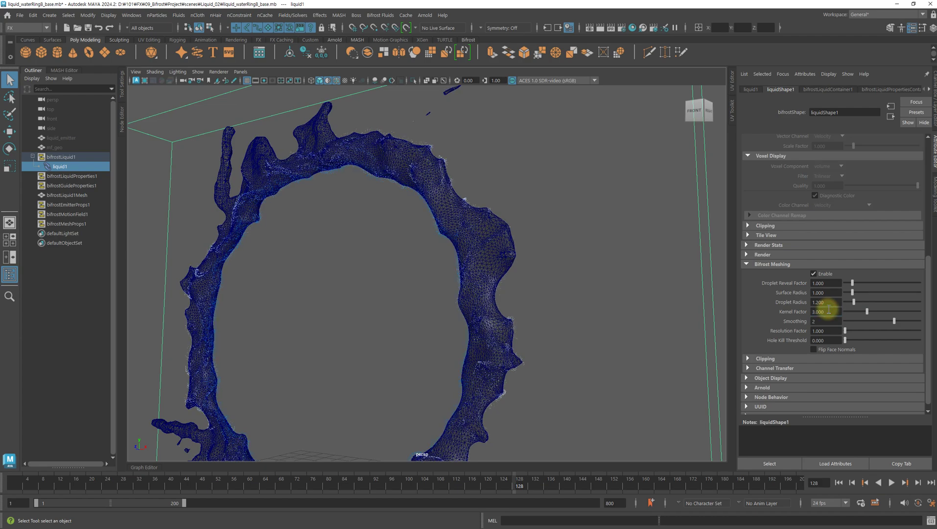
pyautogui.keyDown('alt'); pyautogui.moveTo(414, 242); pyautogui.dragTo(305, 289); pyautogui.keyUp('alt')
pyautogui.scroll(10, 539, 284)
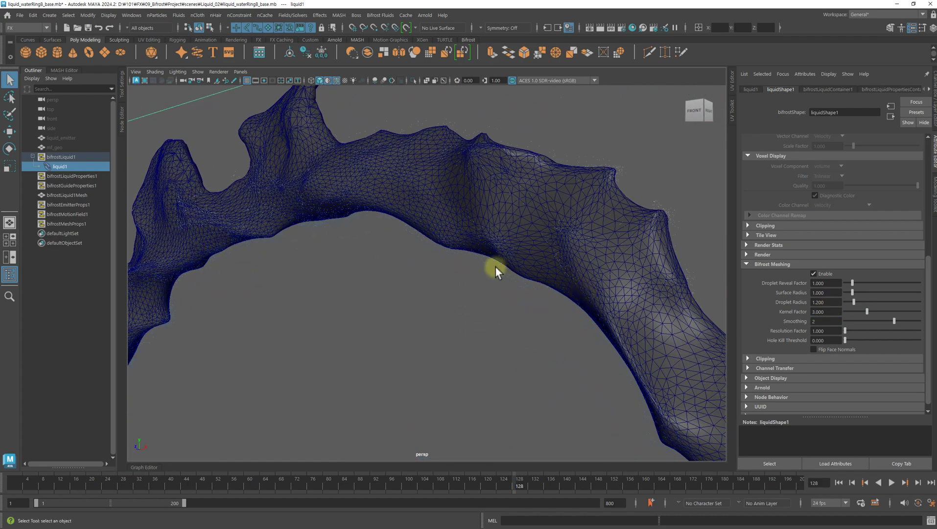
pyautogui.keyDown('alt'); pyautogui.moveTo(501, 267); pyautogui.dragTo(598, 237, button='middle'); pyautogui.keyUp('alt')
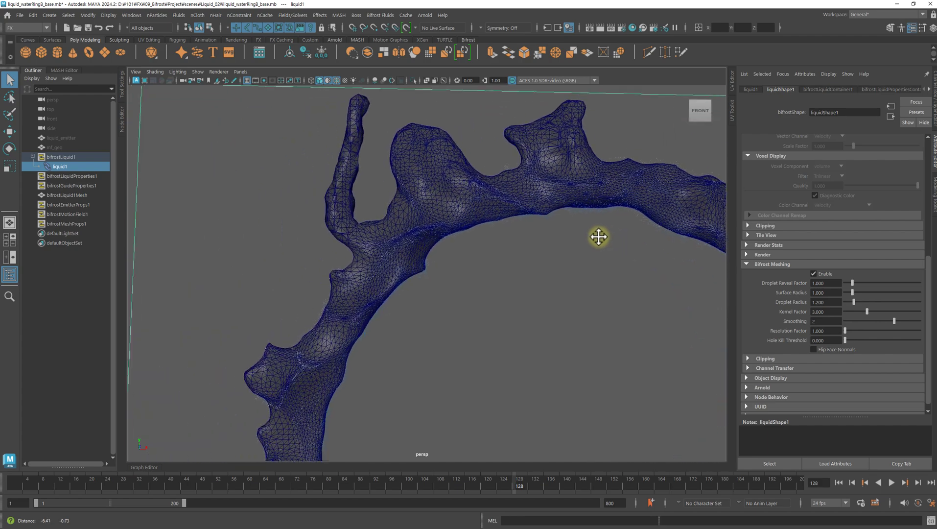
pyautogui.keyDown('alt'); pyautogui.moveTo(387, 366); pyautogui.dragTo(435, 278); pyautogui.keyUp('alt')
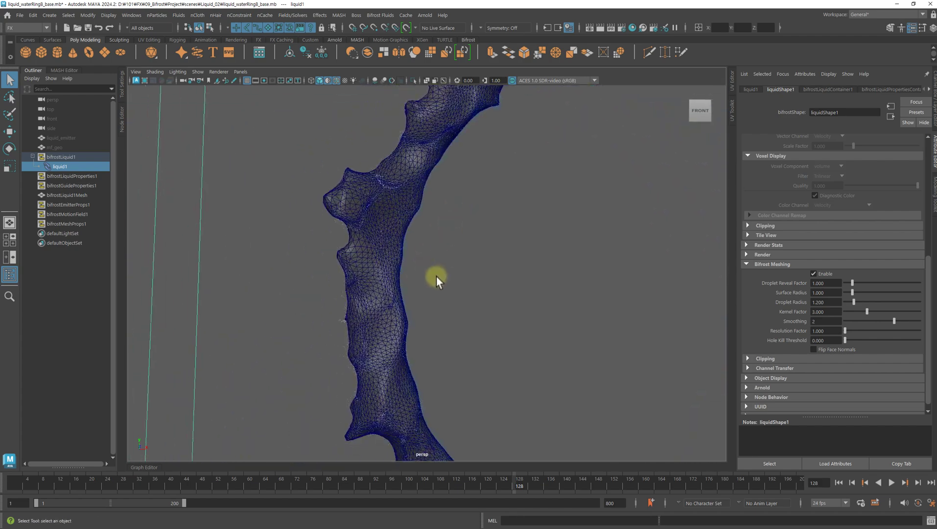
pyautogui.scroll(5, 416, 390)
pyautogui.scroll(-5, 416, 390)
pyautogui.scroll(2, 397, 389)
pyautogui.keyDown('alt'); pyautogui.moveTo(397, 389); pyautogui.dragTo(588, 366, button='right'); pyautogui.keyUp('alt')
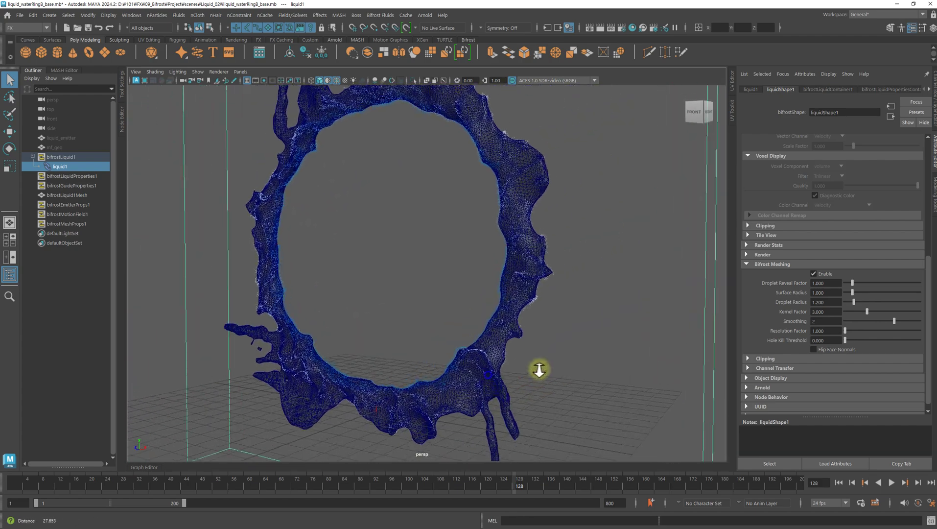
# - Set liquid1's Bifrost Meshing Kernel Factor to 4 and check the ring mesh from above and below
pyautogui.doubleClick(834, 312)
pyautogui.write('4')
pyautogui.press('Return')
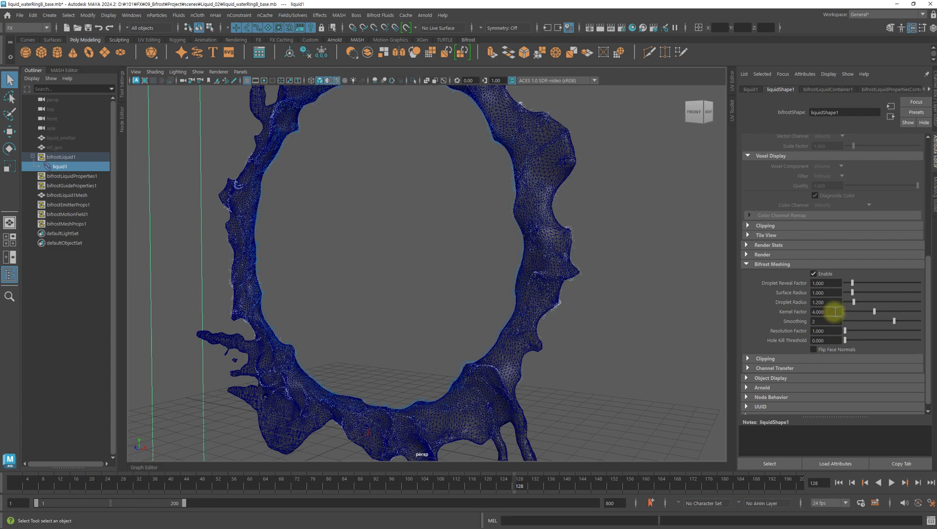
pyautogui.keyDown('alt'); pyautogui.moveTo(479, 296); pyautogui.dragTo(496, 241, button='middle'); pyautogui.keyUp('alt')
pyautogui.keyDown('alt'); pyautogui.moveTo(495, 241); pyautogui.dragTo(556, 445, button='right'); pyautogui.keyUp('alt')
pyautogui.keyDown('alt'); pyautogui.moveTo(556, 444); pyautogui.dragTo(565, 245); pyautogui.keyUp('alt')
pyautogui.keyDown('alt'); pyautogui.moveTo(564, 245); pyautogui.dragTo(540, 346, button='right'); pyautogui.keyUp('alt')
pyautogui.keyDown('alt'); pyautogui.moveTo(540, 346); pyautogui.dragTo(544, 297); pyautogui.keyUp('alt')
pyautogui.keyDown('alt'); pyautogui.moveTo(544, 297); pyautogui.dragTo(667, 289, button='right'); pyautogui.keyUp('alt')
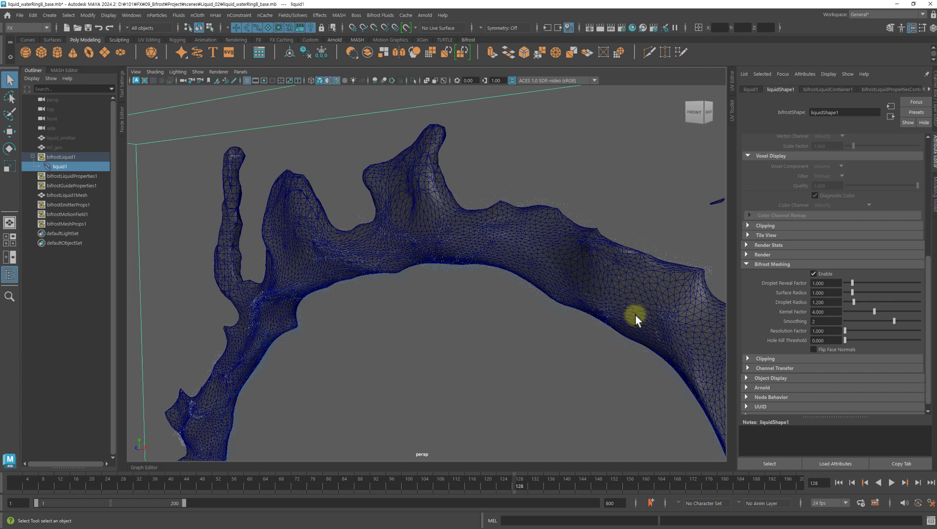
# - Set liquid1's Bifrost Meshing Resolution Factor to 2 and inspect the denser mesh around the ring
pyautogui.doubleClick(833, 330)
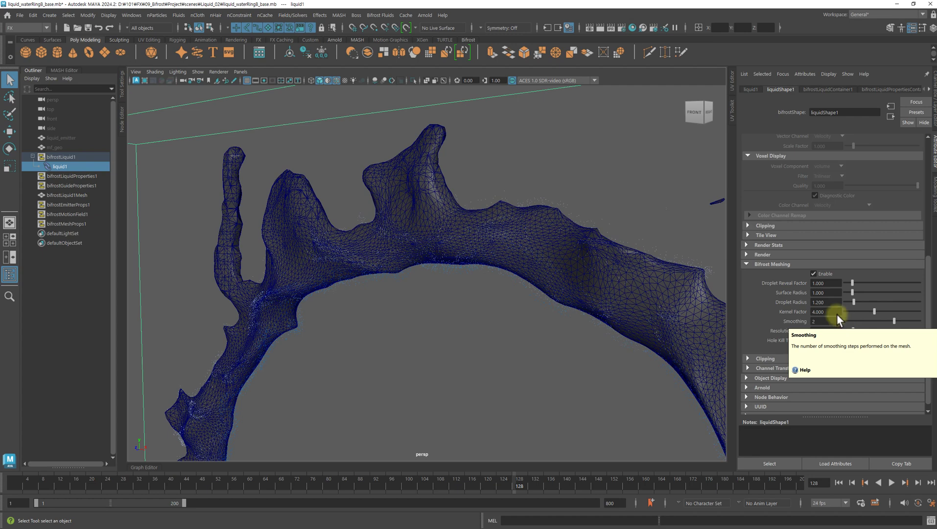
pyautogui.keyDown('alt'); pyautogui.moveTo(397, 280); pyautogui.dragTo(451, 278); pyautogui.keyUp('alt')
pyautogui.scroll(5, 391, 308)
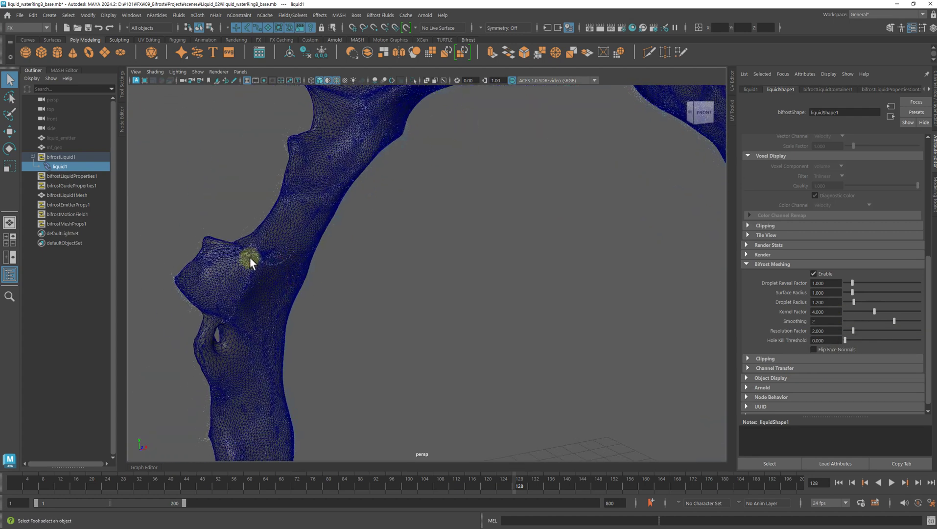
pyautogui.scroll(-5, 349, 124)
pyautogui.keyDown('alt'); pyautogui.moveTo(444, 385); pyautogui.dragTo(506, 313); pyautogui.keyUp('alt')
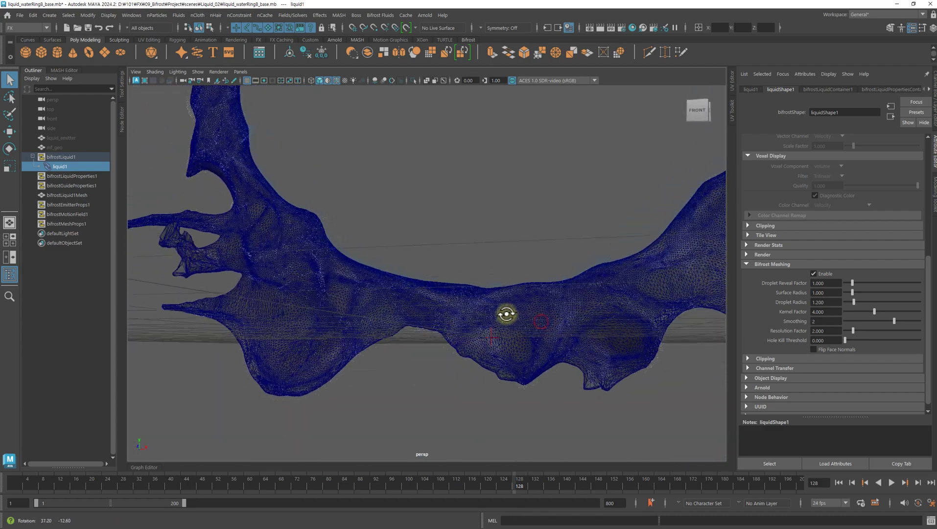
pyautogui.keyDown('alt'); pyautogui.moveTo(506, 314); pyautogui.dragTo(539, 408, button='middle'); pyautogui.keyUp('alt')
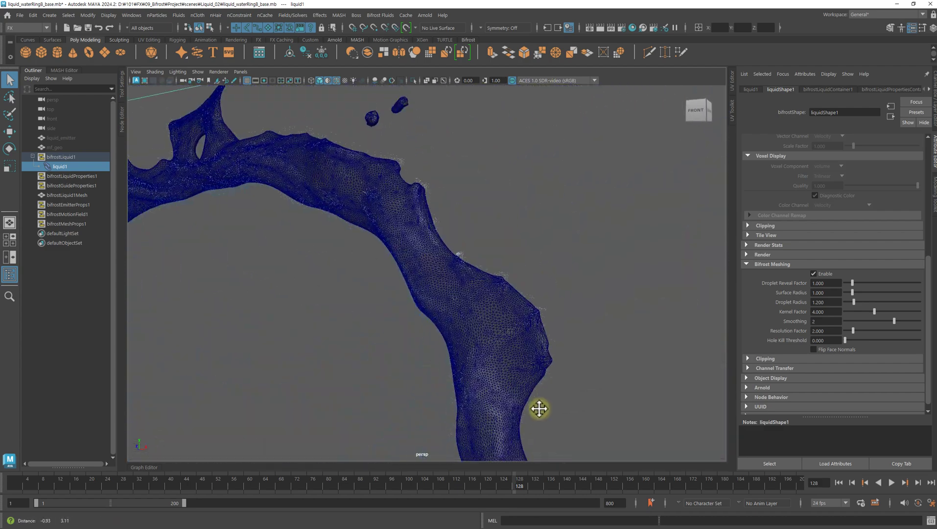
pyautogui.press('f')
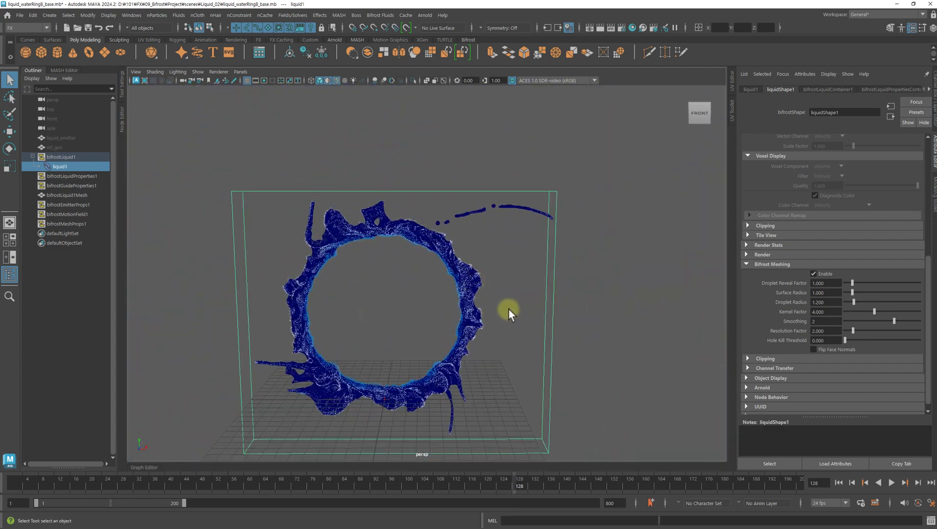
# - Set liquid1's Bifrost Meshing Resolution Factor back to 1 and clear the selection to view the ring
pyautogui.click(833, 331)
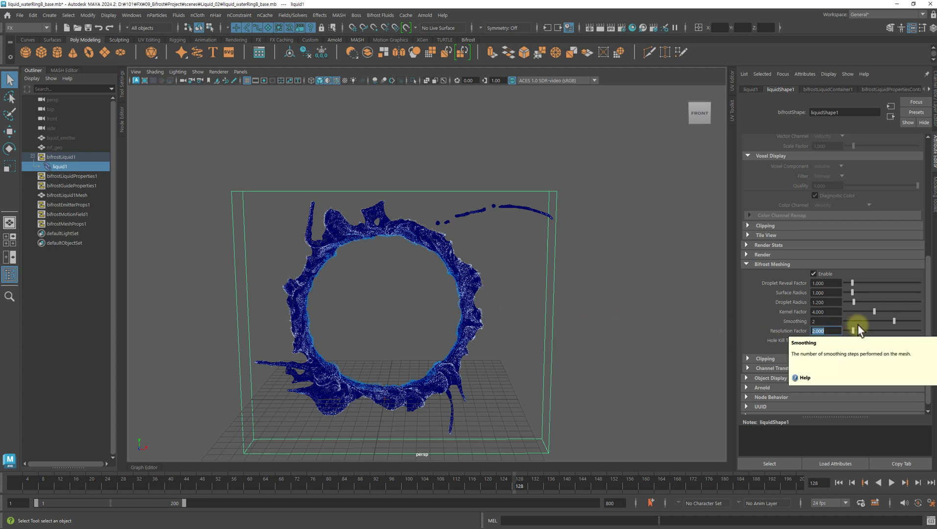
pyautogui.write('1')
pyautogui.press('Return')
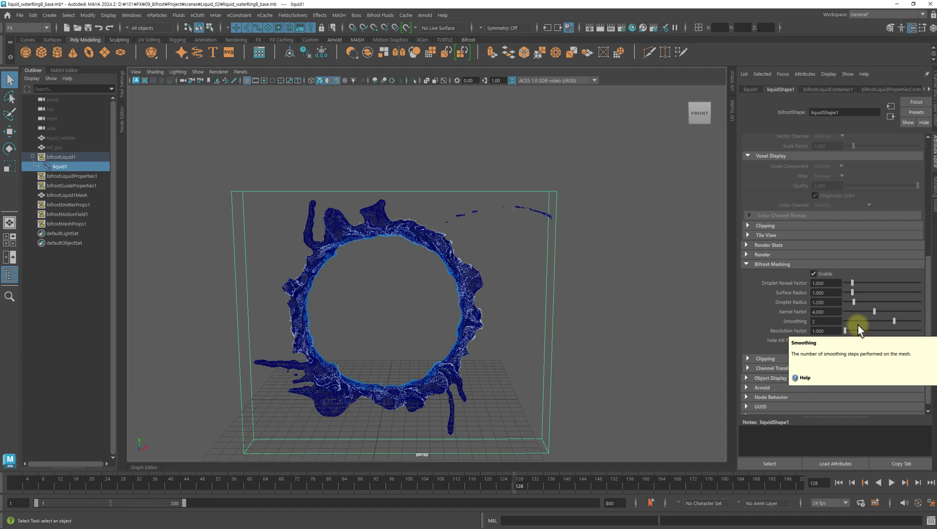
pyautogui.click(603, 266)
pyautogui.keyDown('alt'); pyautogui.moveTo(414, 287); pyautogui.dragTo(536, 284, button='right'); pyautogui.keyUp('alt')
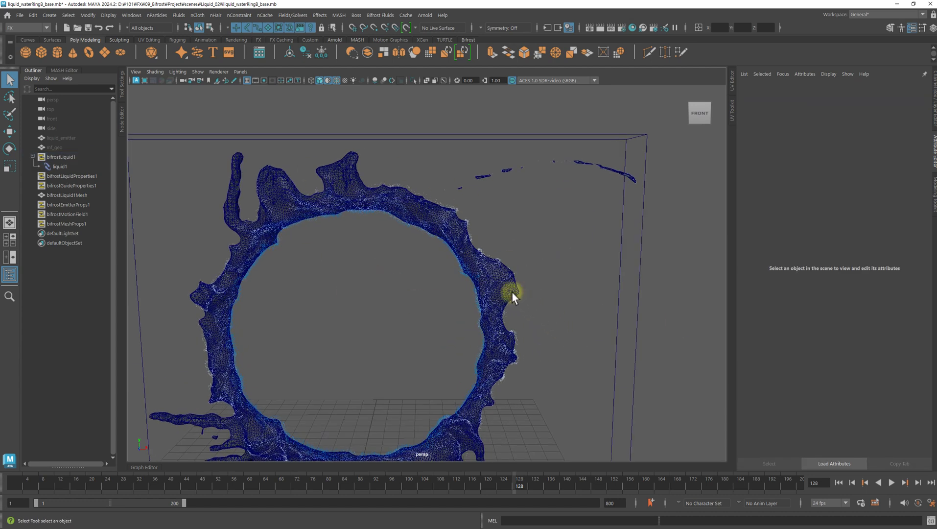
# - Select liquid1 and disable its Bifrost Meshing to show only the ring's particles
pyautogui.click(60, 167)
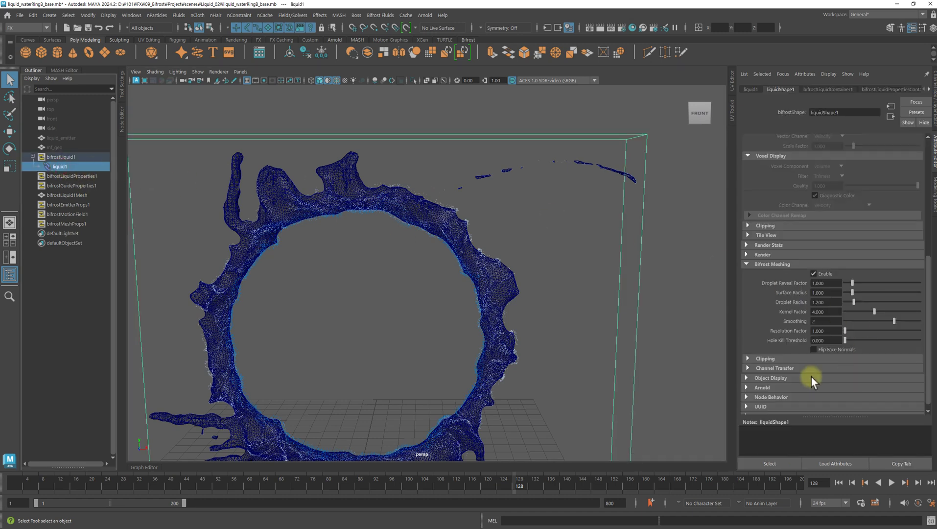
pyautogui.press('f')
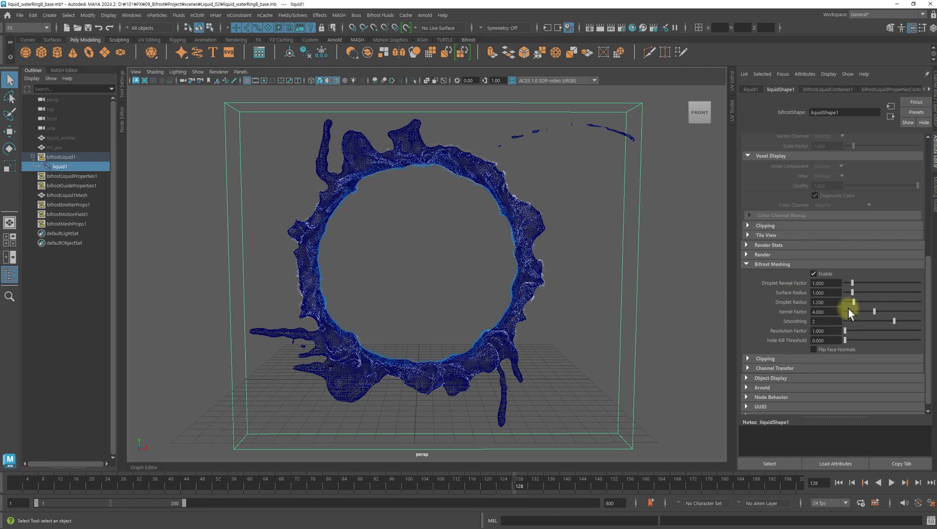
pyautogui.click(824, 272)
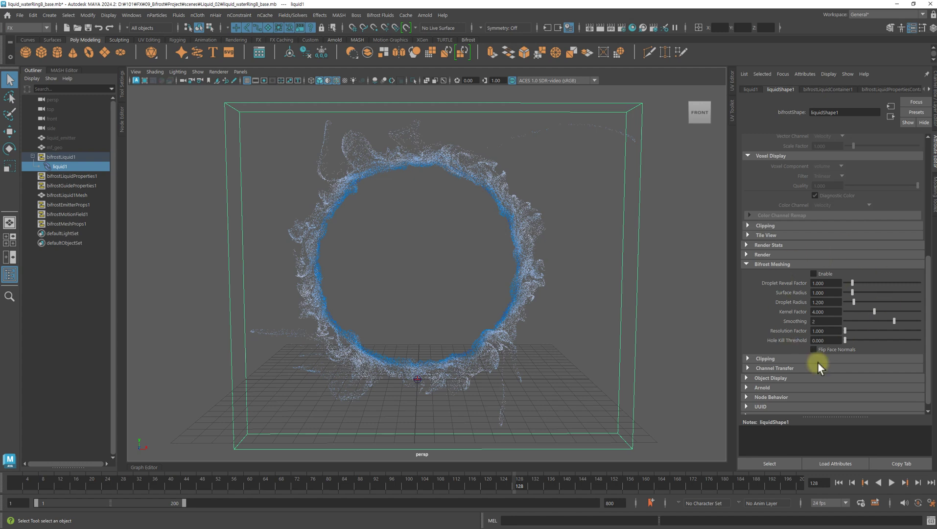
pyautogui.click(181, 201)
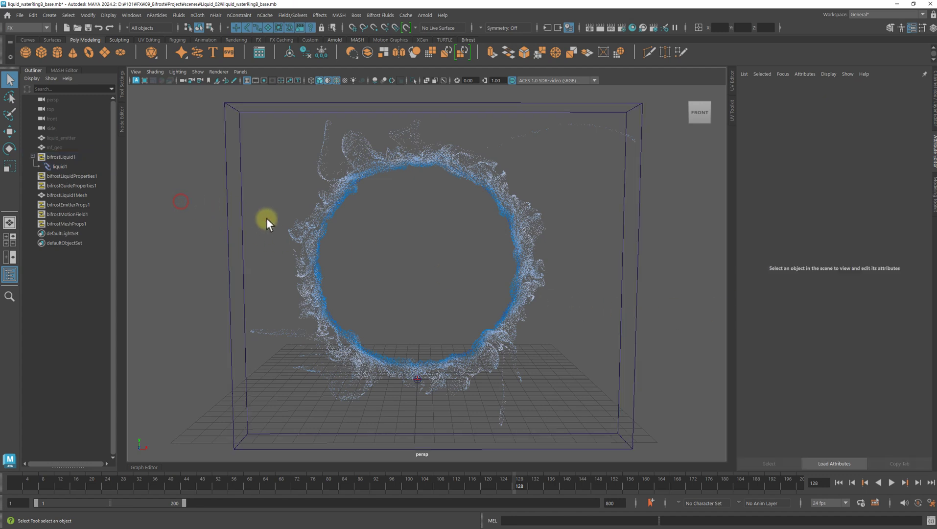
pyautogui.keyDown('alt'); pyautogui.moveTo(588, 296); pyautogui.dragTo(482, 263, button='right'); pyautogui.keyUp('alt')
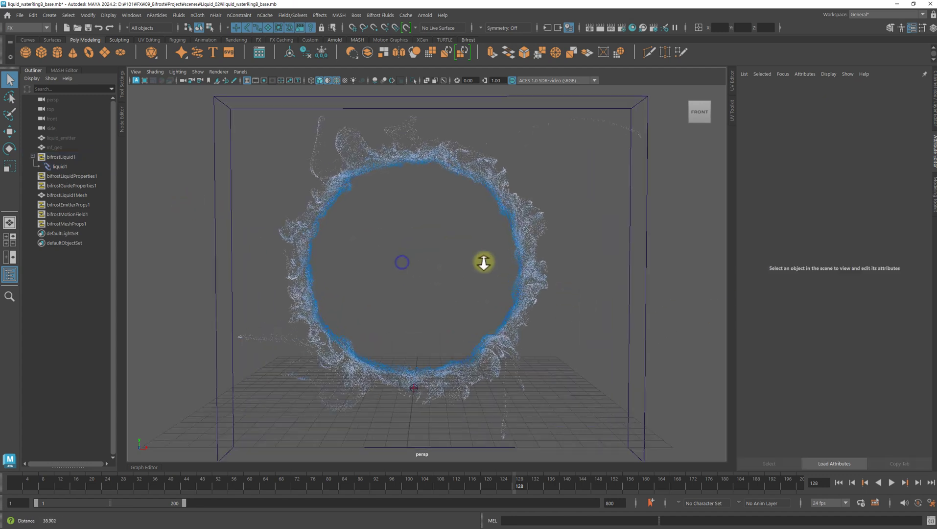
# - Check the Master Voxel Size in bifrostLiquidProperties1 and deselect the node
pyautogui.click(66, 176)
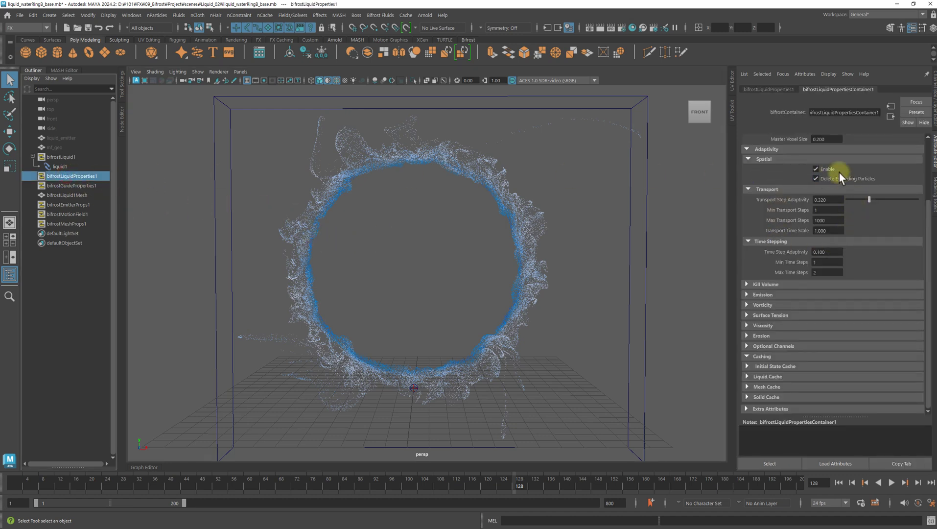
pyautogui.click(827, 138)
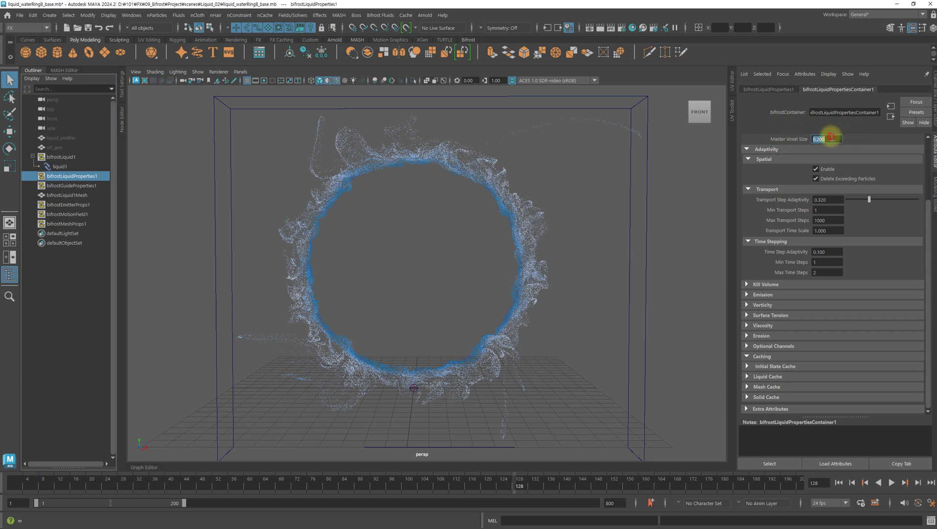
pyautogui.click(61, 300)
pyautogui.moveTo(495, 252)
pyautogui.keyDown('alt'); pyautogui.mouseDown()
pyautogui.moveTo(498, 261)
pyautogui.moveTo(484, 256)
pyautogui.moveTo(477, 265)
pyautogui.moveTo(506, 270)
pyautogui.moveTo(491, 265)
pyautogui.mouseUp(); pyautogui.keyUp('alt')
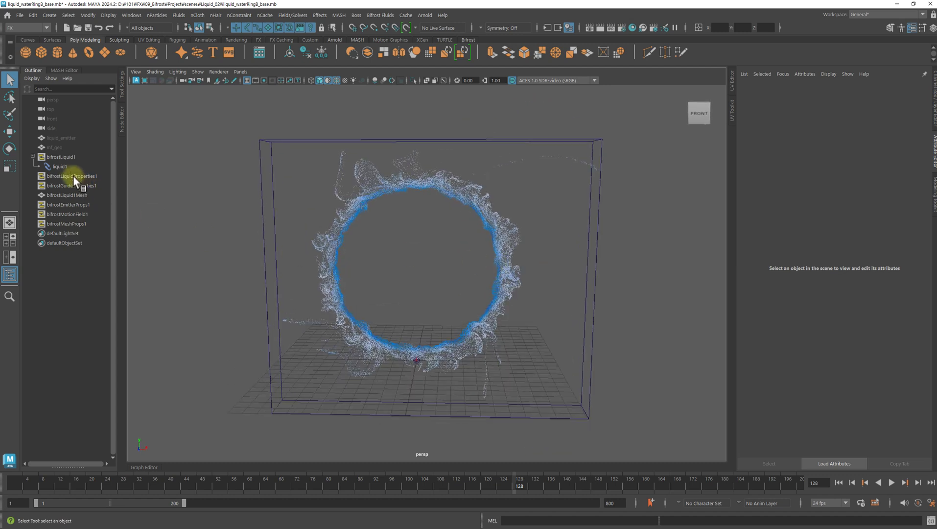
# - Add Bifrost foam to liquid1 and play the simulation from the first frame to view the foam around the ring
pyautogui.click(65, 166)
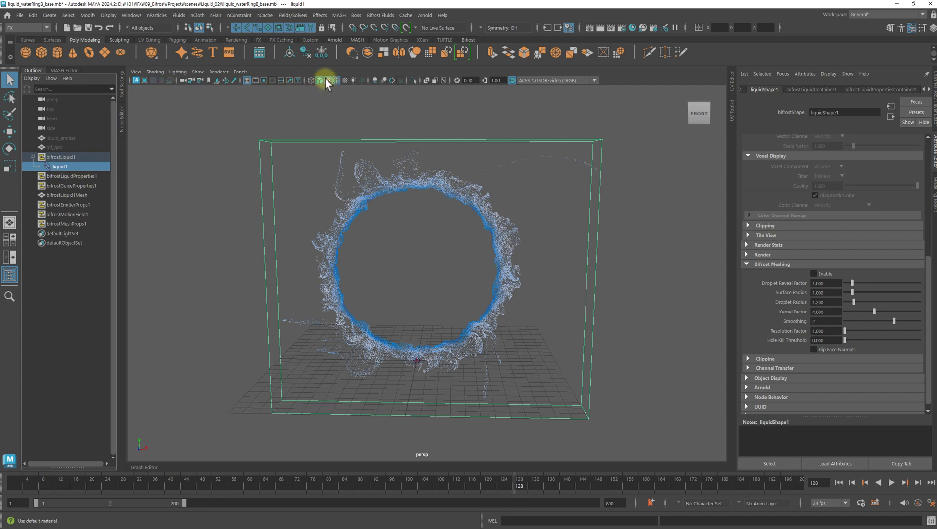
pyautogui.click(384, 14)
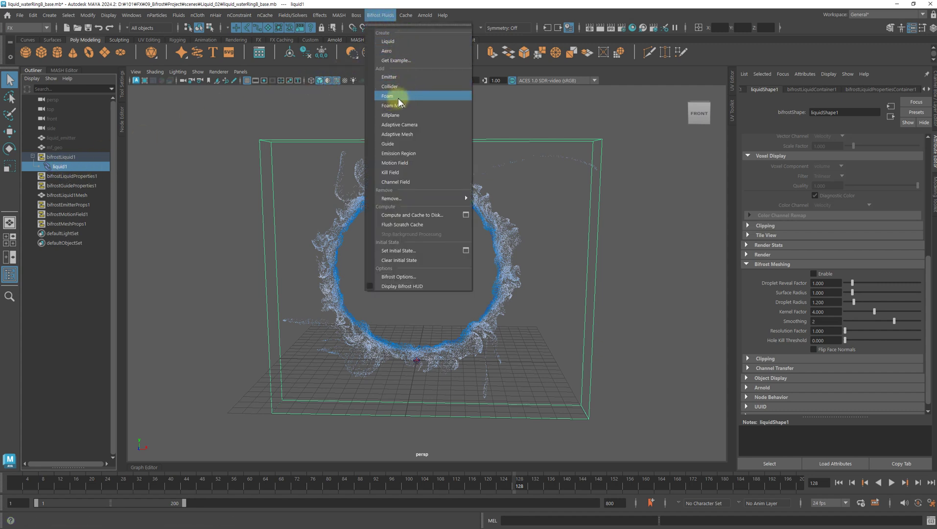
pyautogui.click(397, 97)
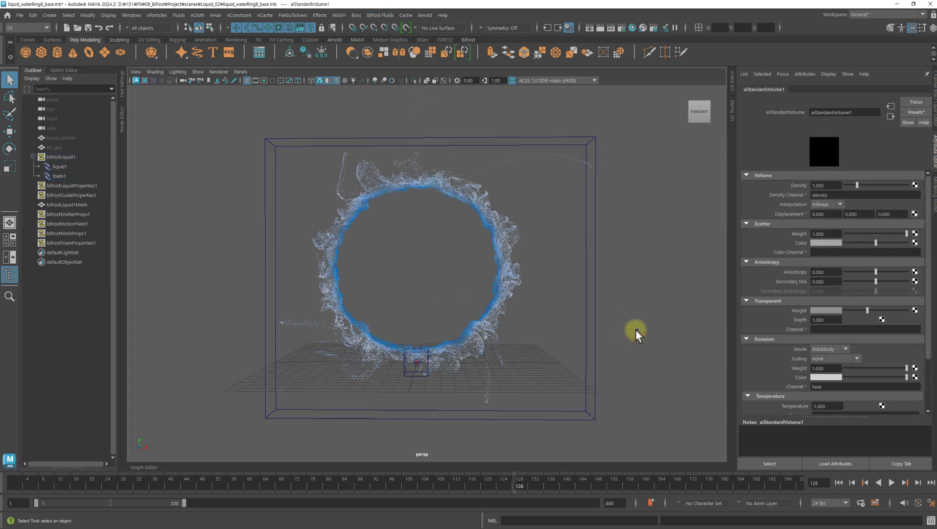
pyautogui.click(838, 482)
pyautogui.click(891, 482)
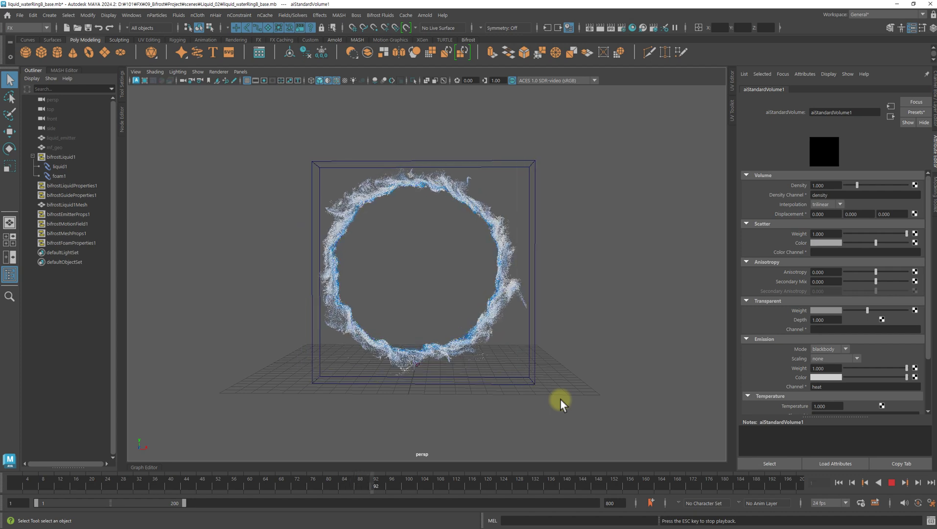
pyautogui.click(891, 484)
pyautogui.scroll(3, 433, 366)
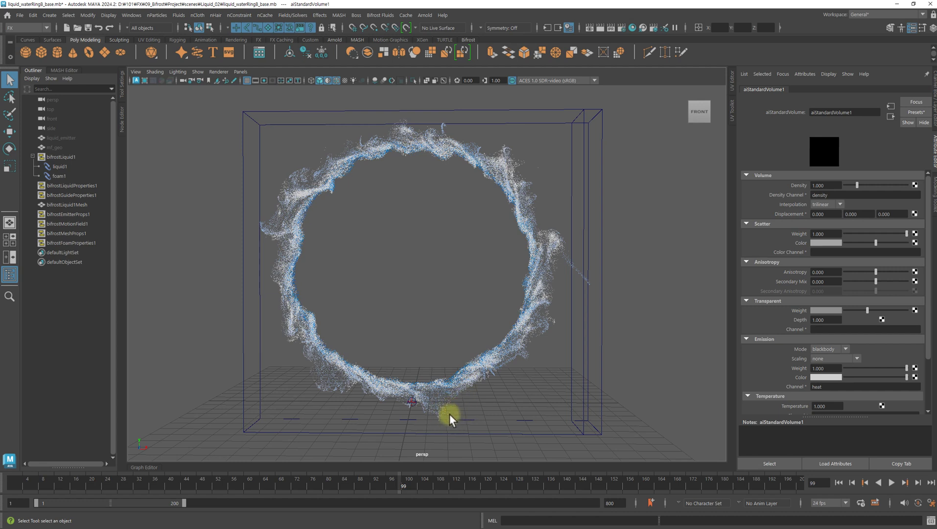
# - Set the Dissipation Rate of bifrostFoamProperties1 to 3 and replay the simulation from the first frame
pyautogui.click(79, 242)
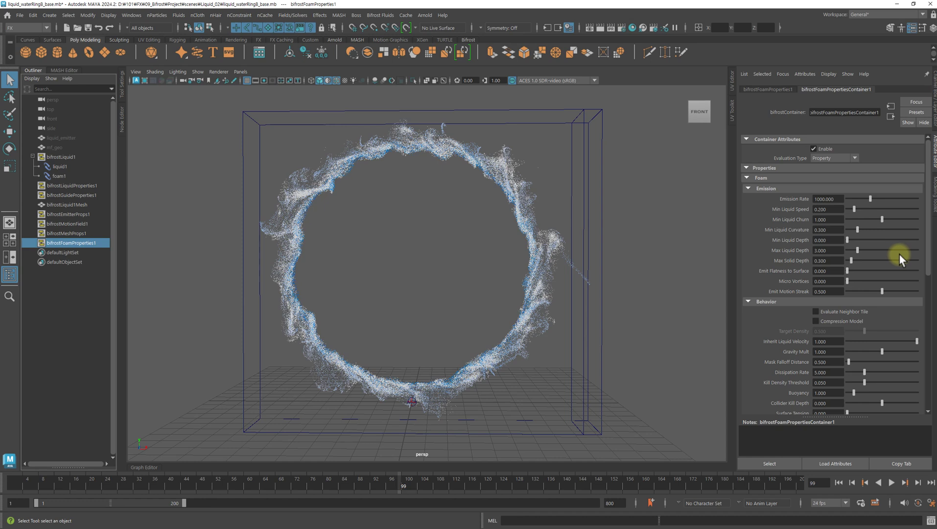
pyautogui.scroll(-3, 899, 253)
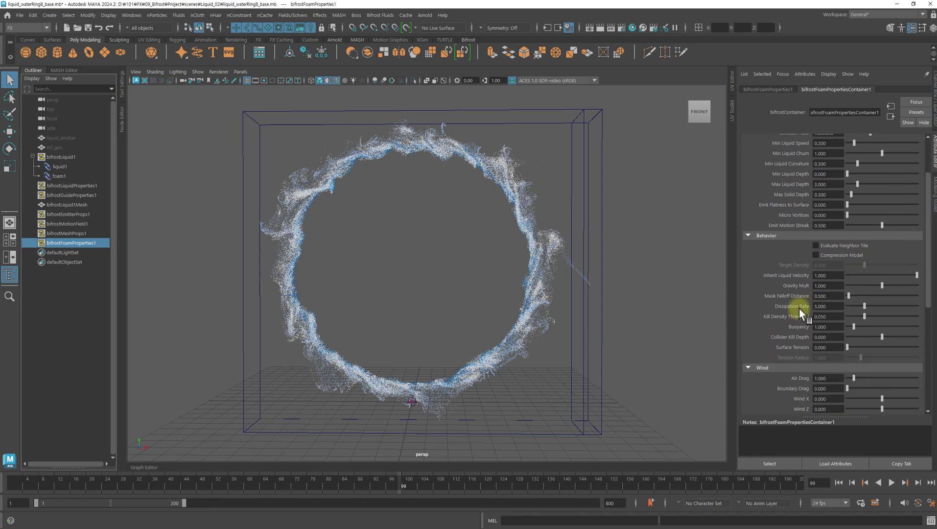
pyautogui.click(826, 306)
pyautogui.click(835, 306)
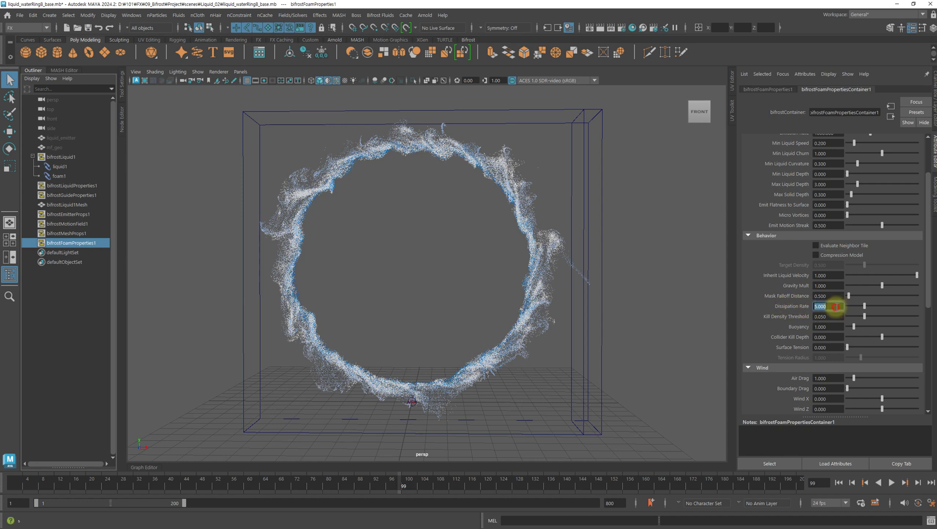
pyautogui.click(836, 306)
pyautogui.press('Return')
pyautogui.click(838, 483)
pyautogui.click(892, 482)
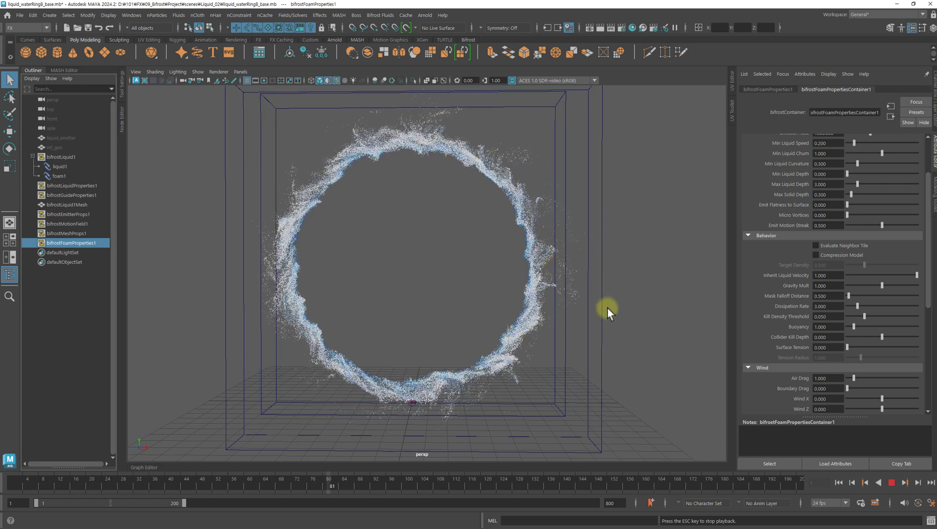
pyautogui.click(893, 480)
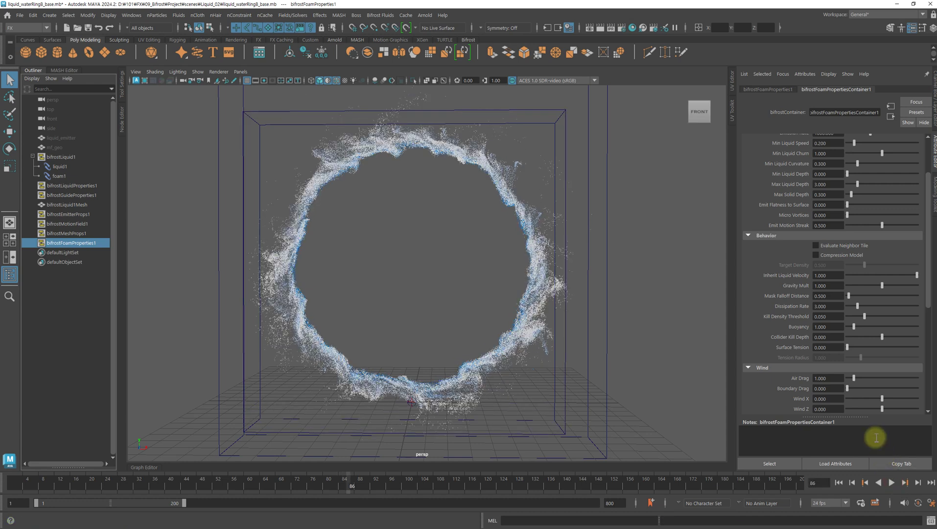
# - Set the foam's Min Liquid Churn to 0.4 and replay the simulation from the first frame
pyautogui.scroll(3, 857, 343)
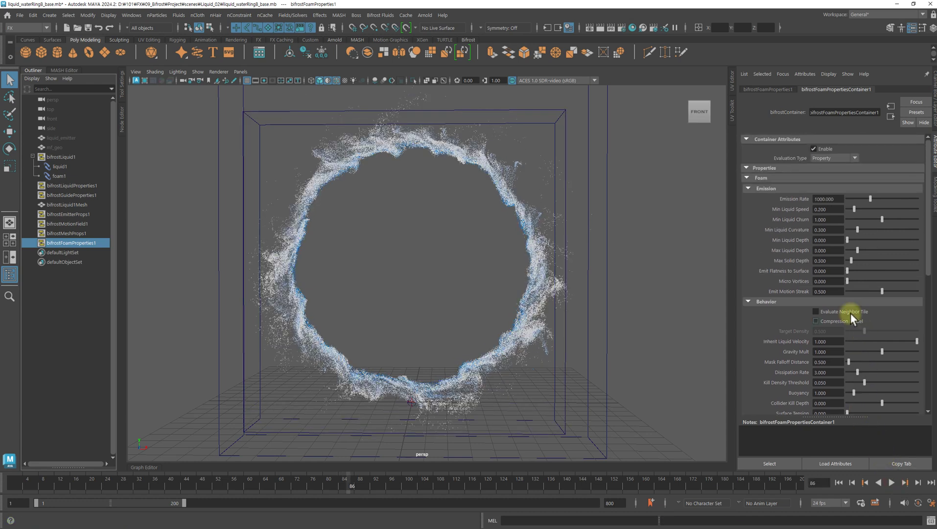
pyautogui.moveTo(796, 210)
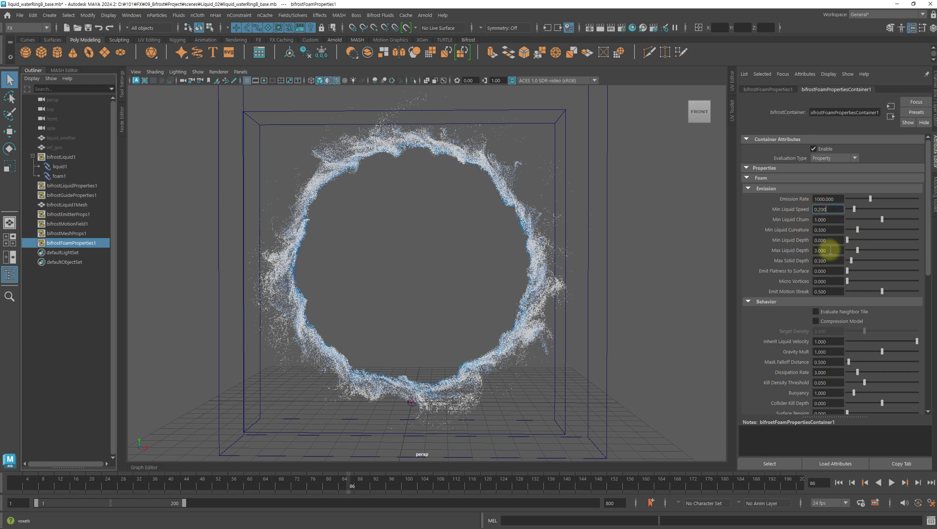
pyautogui.doubleClick(832, 209)
pyautogui.moveTo(832, 209); pyautogui.dragTo(803, 215)
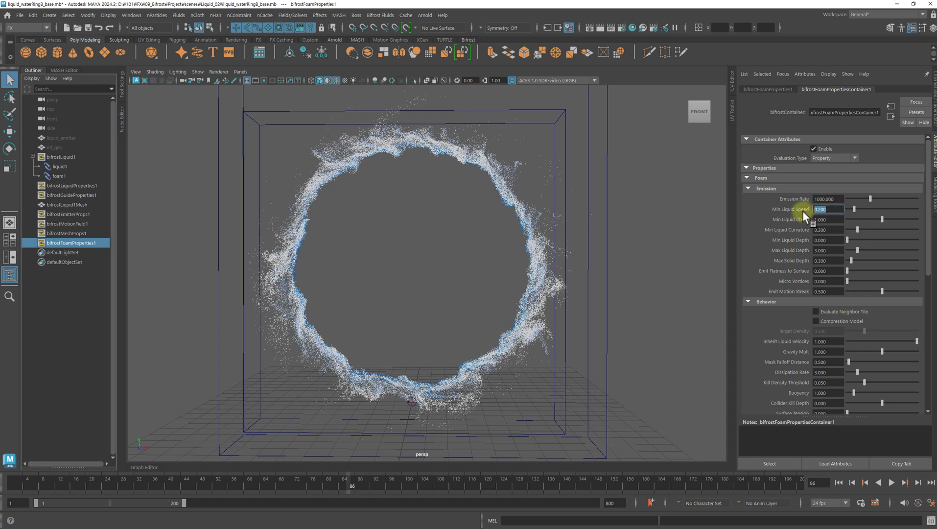
pyautogui.moveTo(804, 214)
pyautogui.click(829, 219)
pyautogui.doubleClick(838, 219)
pyautogui.press('BackSpace')
pyautogui.write('.4')
pyautogui.press('Return')
pyautogui.click(839, 482)
pyautogui.click(892, 482)
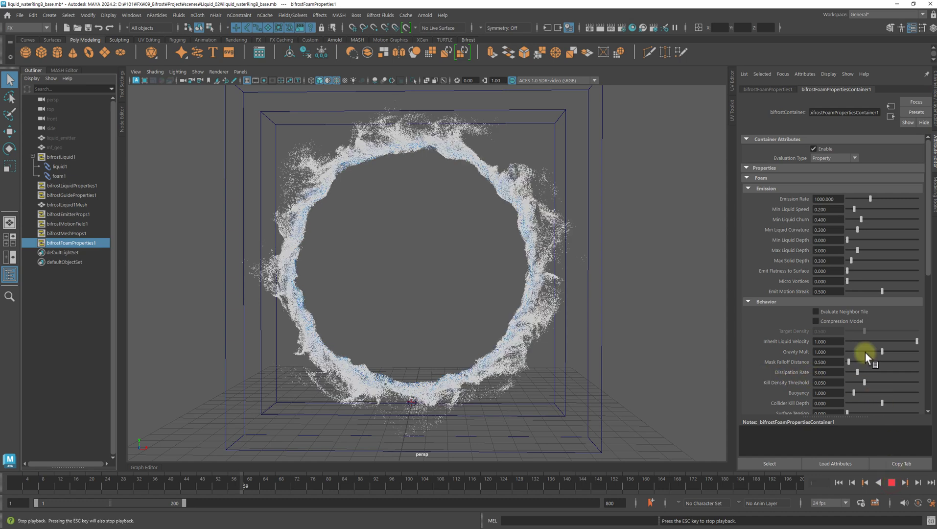
# - Review the foam's Behavior, Wind and Air Turbulence settings, clear the selection and inspect the foam around the ring
pyautogui.scroll(-5, 865, 351)
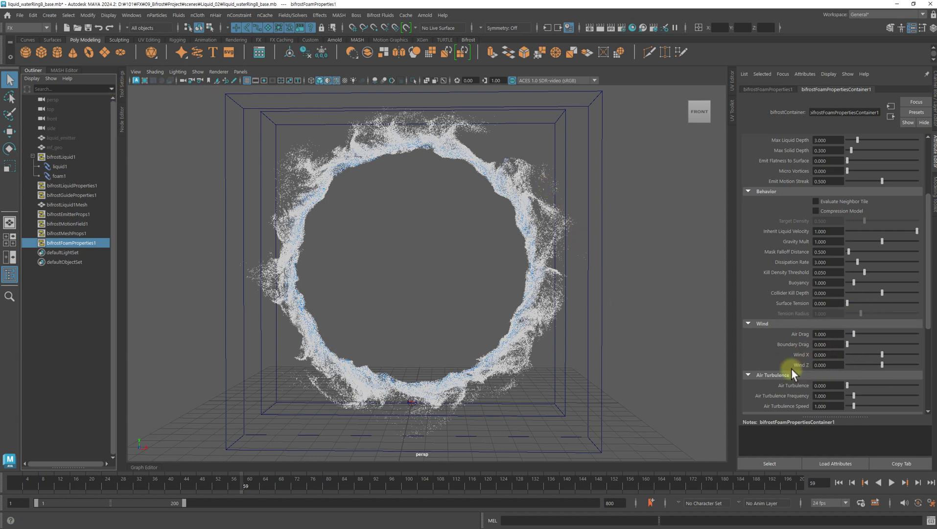
pyautogui.scroll(-2, 846, 332)
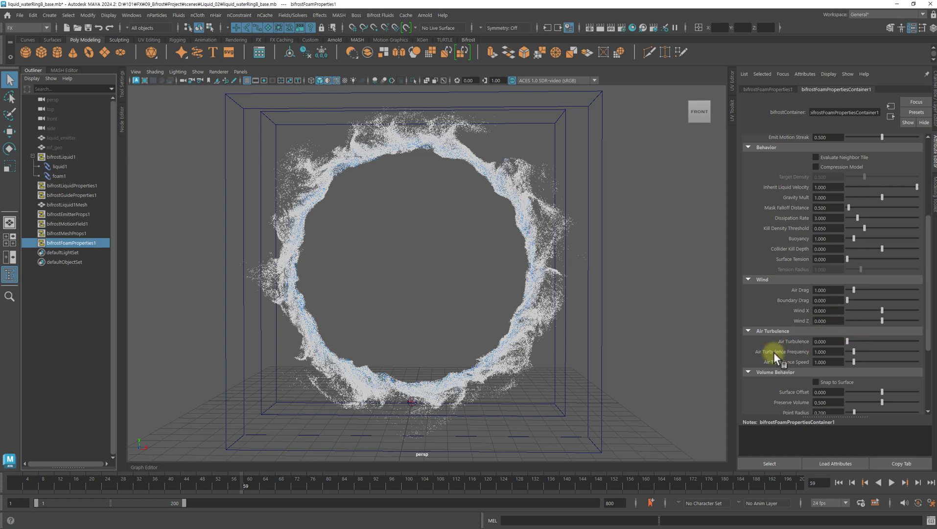
pyautogui.moveTo(773, 352)
pyautogui.scroll(5, 791, 286)
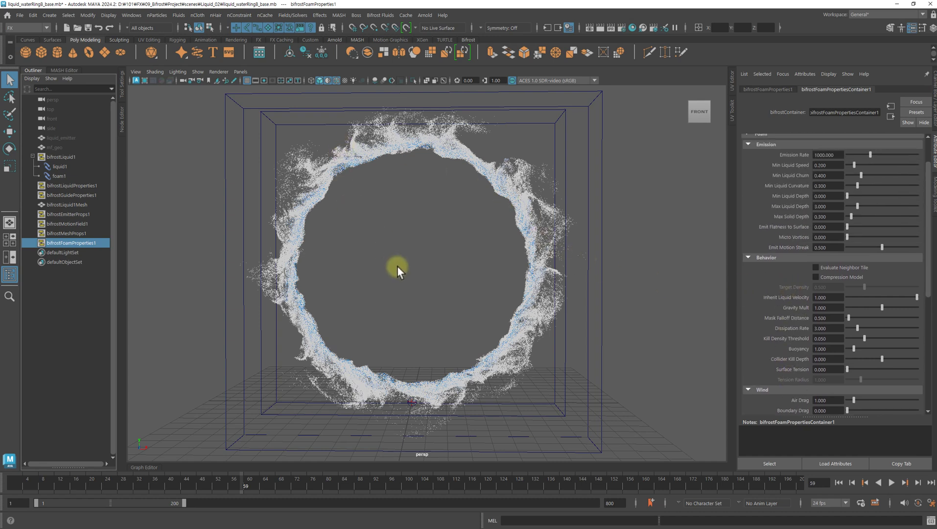
pyautogui.click(644, 296)
pyautogui.keyDown('alt'); pyautogui.moveTo(501, 294); pyautogui.dragTo(449, 280); pyautogui.keyUp('alt')
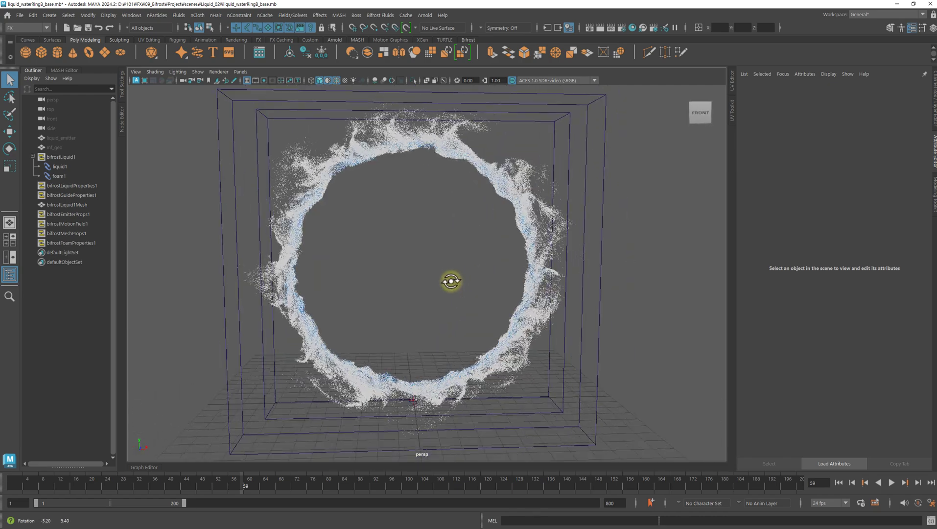
pyautogui.keyDown('alt'); pyautogui.moveTo(638, 289); pyautogui.dragTo(584, 304, button='right'); pyautogui.keyUp('alt')
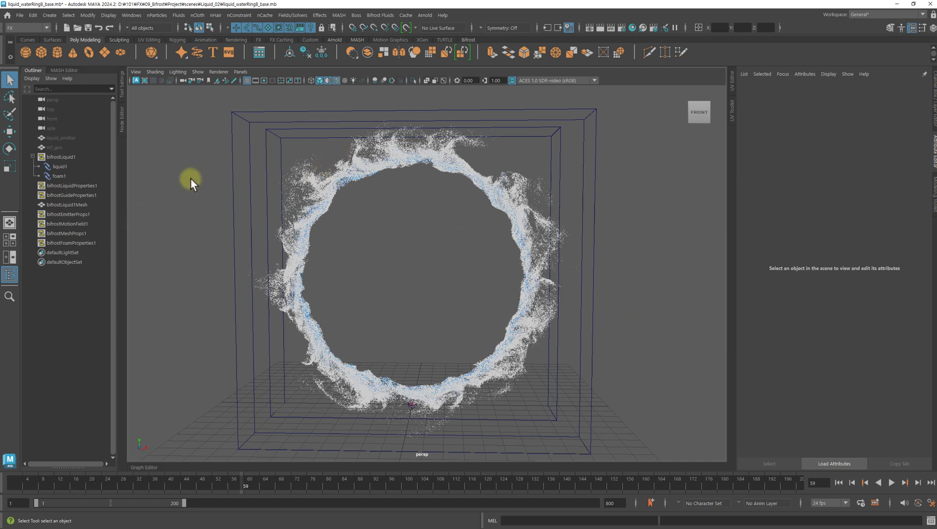
pyautogui.keyDown('alt'); pyautogui.moveTo(445, 230); pyautogui.dragTo(487, 230, button='right'); pyautogui.keyUp('alt')
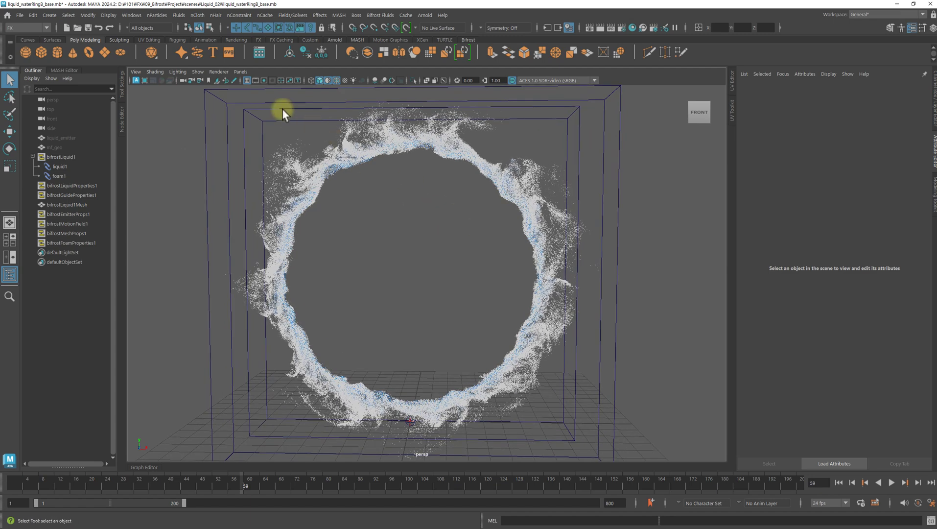
# - Start an Arnold render in the perspective viewport and inspect the rendered foam particles up close
pyautogui.click(137, 81)
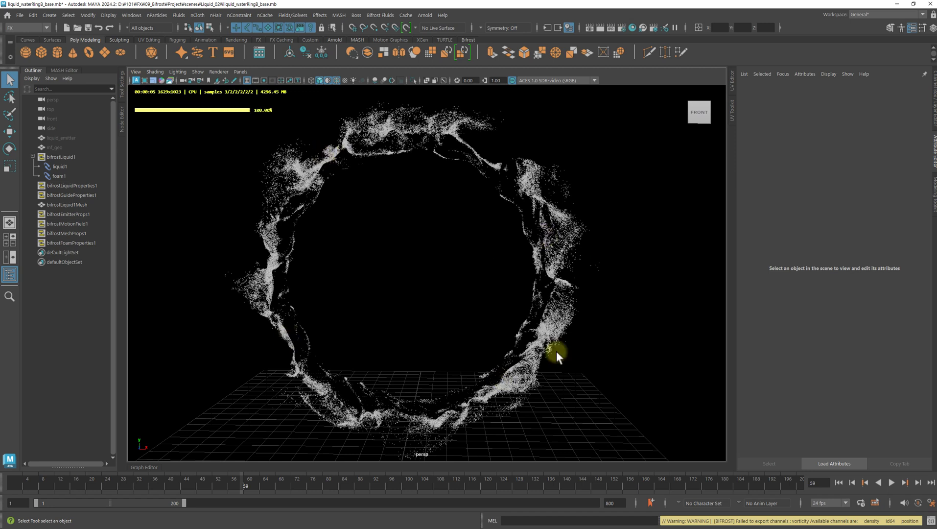
pyautogui.keyDown('alt'); pyautogui.moveTo(554, 301); pyautogui.dragTo(658, 323, button='right'); pyautogui.keyUp('alt')
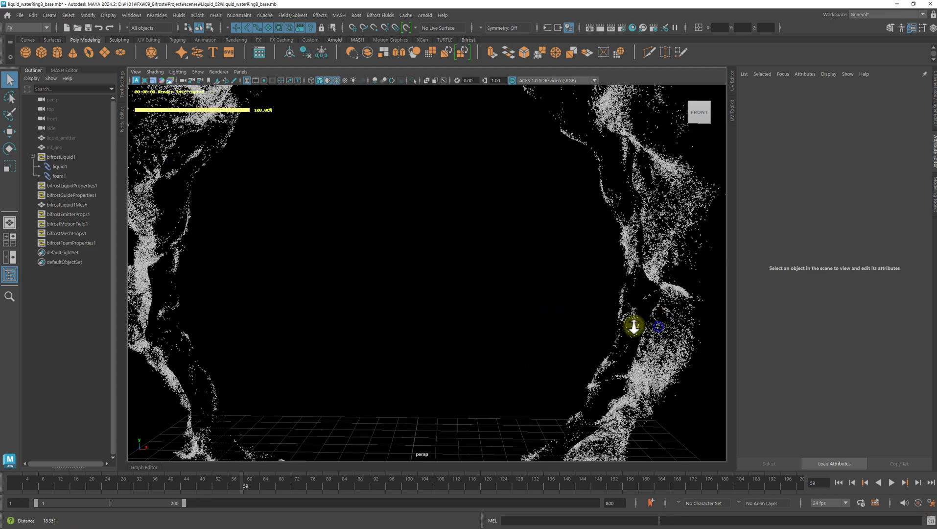
pyautogui.keyDown('alt'); pyautogui.moveTo(654, 324); pyautogui.dragTo(456, 318, button='right'); pyautogui.keyUp('alt')
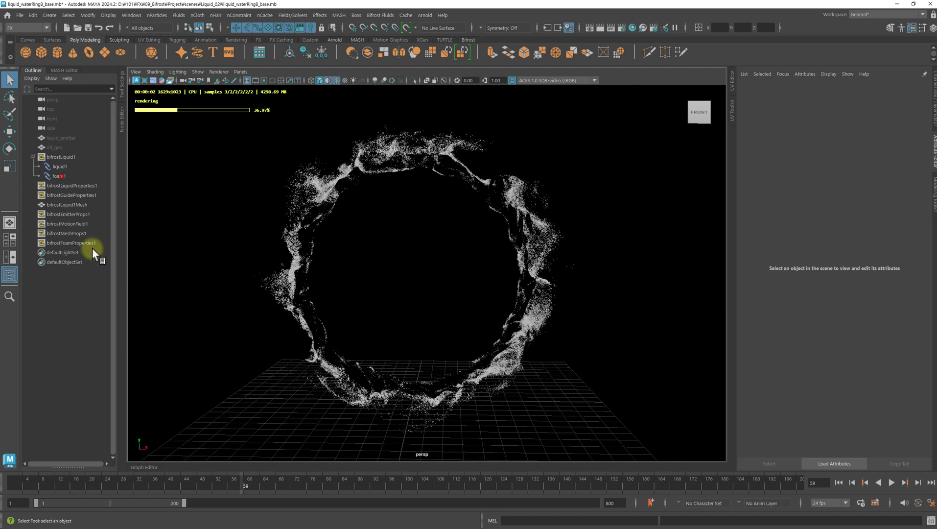
# - Select foam1 and examine its Render Stats, Render and Points Controls settings
pyautogui.click(59, 176)
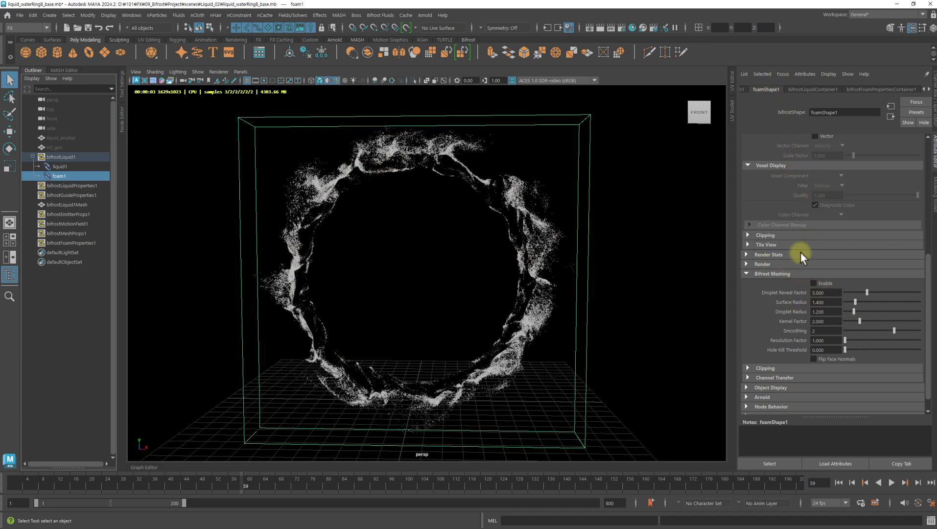
pyautogui.click(763, 263)
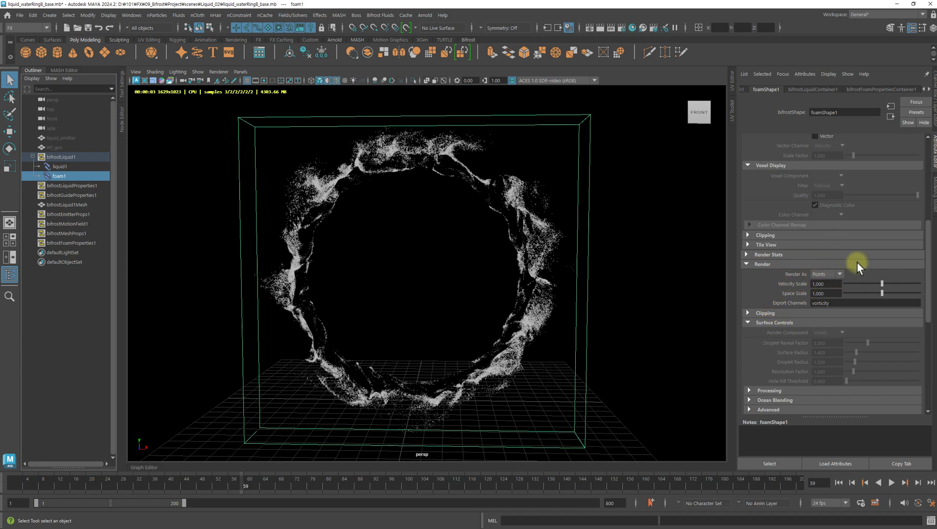
pyautogui.click(768, 254)
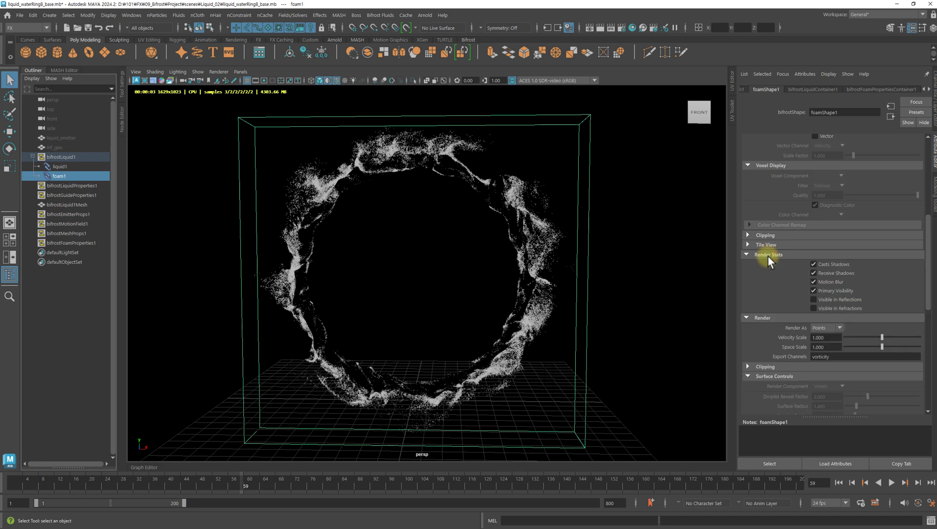
pyautogui.scroll(-3, 777, 269)
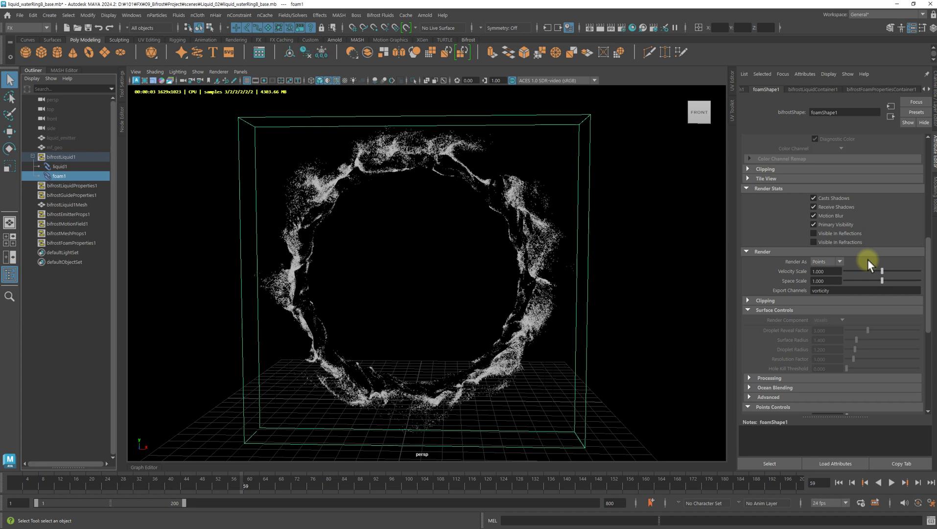
pyautogui.scroll(4, 842, 261)
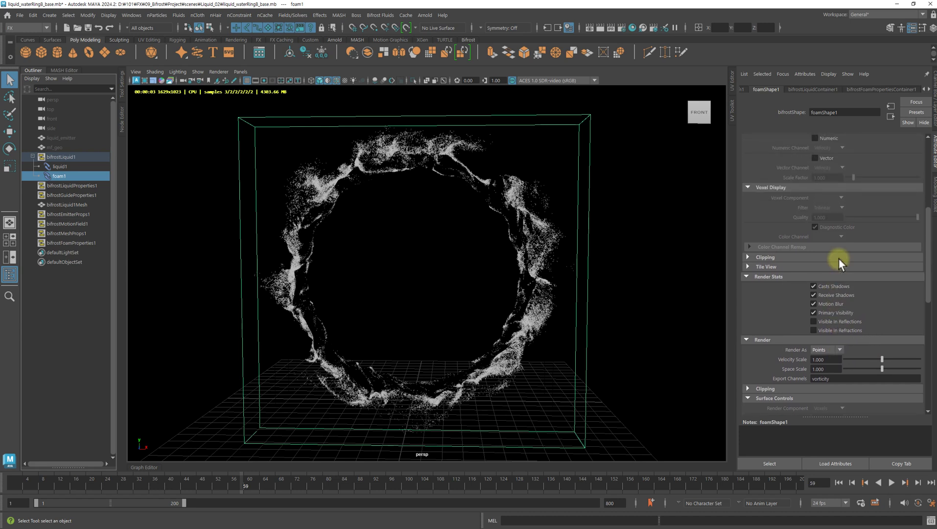
pyautogui.scroll(-5, 789, 269)
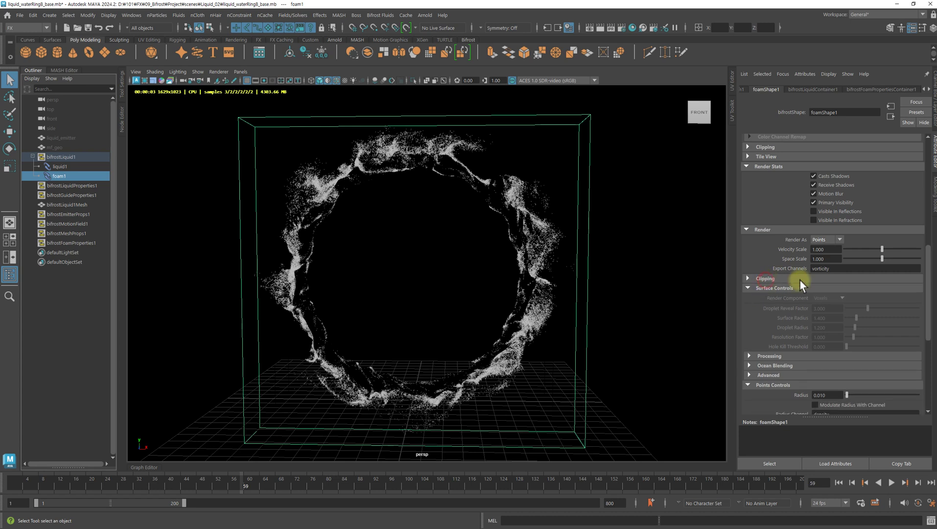
pyautogui.scroll(-4, 820, 282)
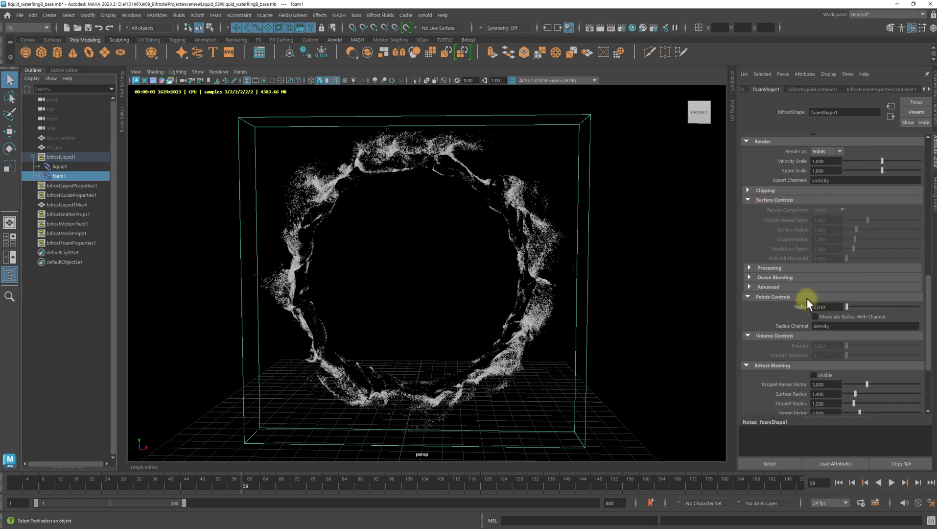
pyautogui.scroll(5, 807, 296)
pyautogui.click(763, 189)
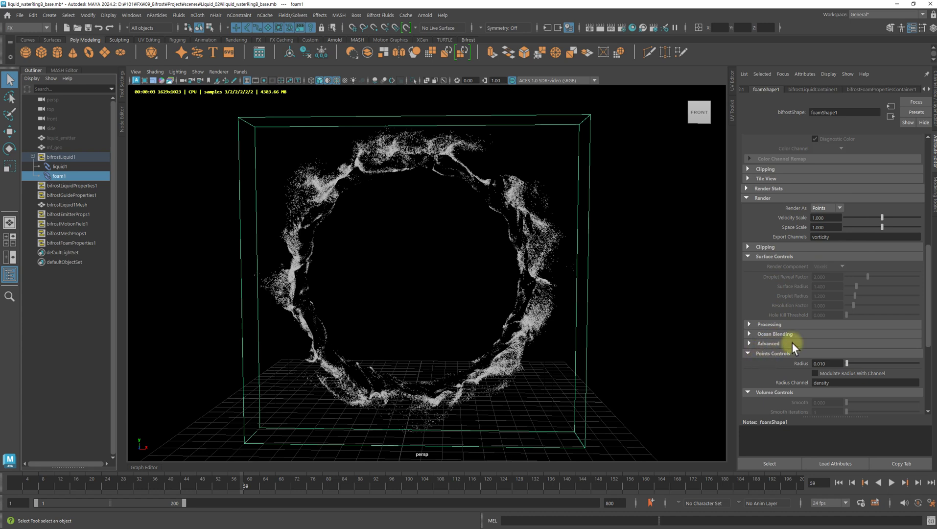
# - Set foam1's render point Radius to 0.05 and inspect the size of the rendered foam particles
pyautogui.click(828, 363)
pyautogui.click(832, 362)
pyautogui.press('BackSpace')
pyautogui.press('BackSpace')
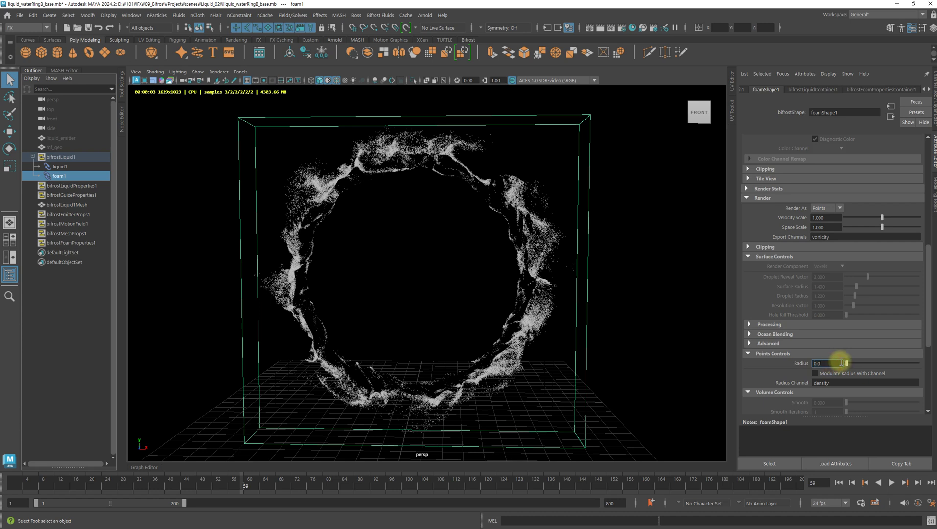
pyautogui.write('5')
pyautogui.press('Return')
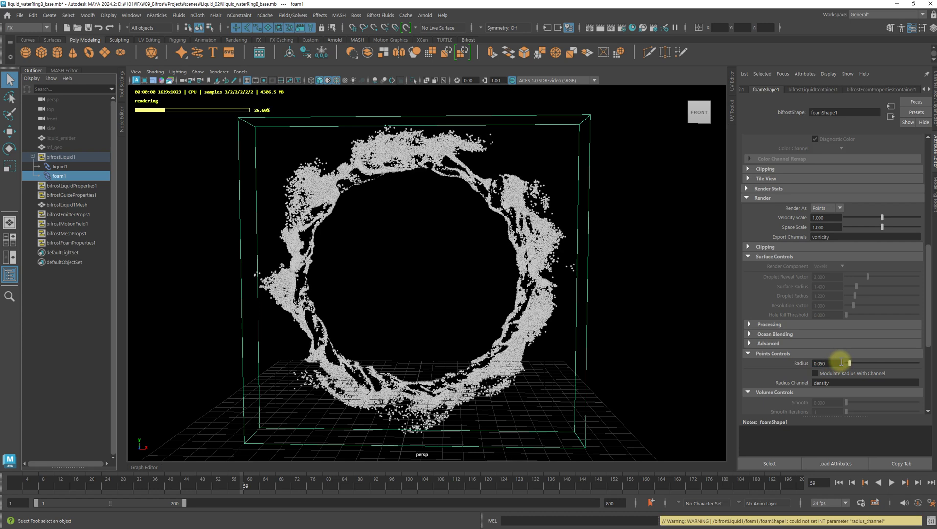
pyautogui.keyDown('alt'); pyautogui.moveTo(421, 271); pyautogui.dragTo(613, 255, button='right'); pyautogui.keyUp('alt')
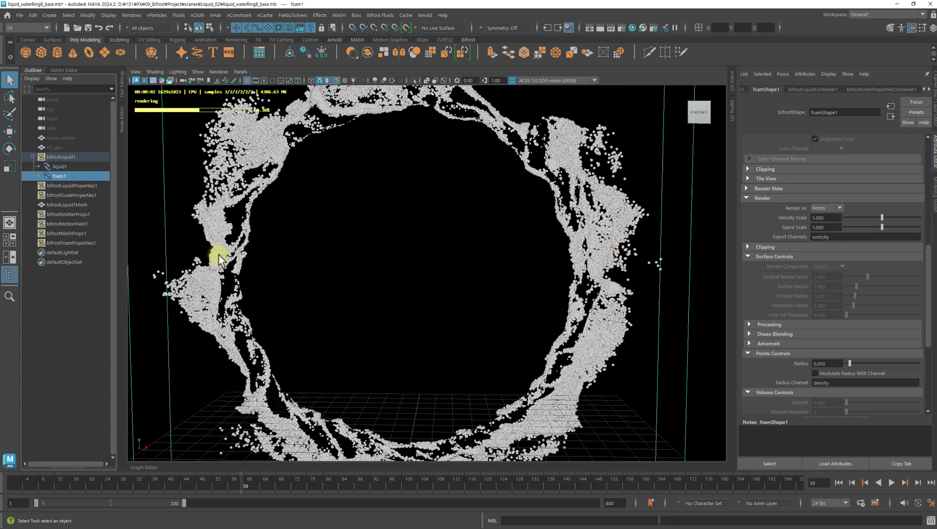
pyautogui.scroll(-2, 628, 275)
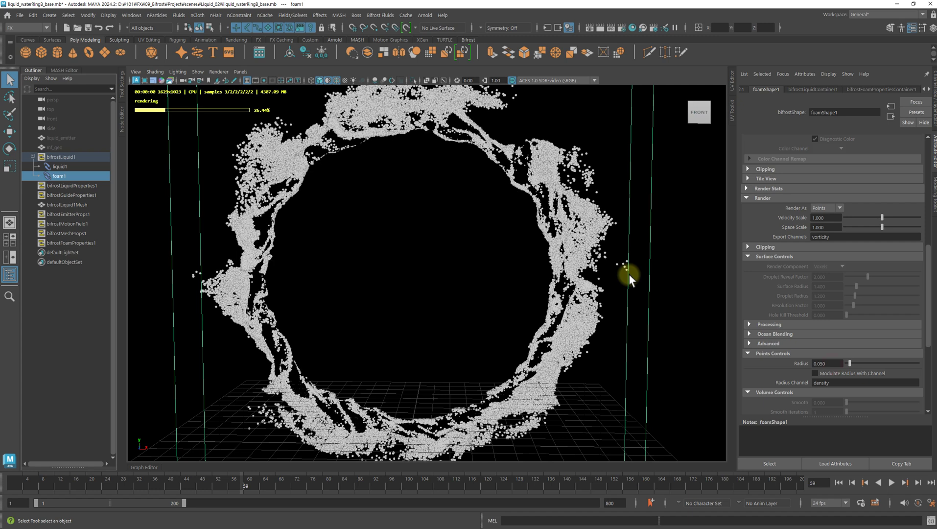
# - Set foam1's render point Radius to 0.03
pyautogui.click(832, 363)
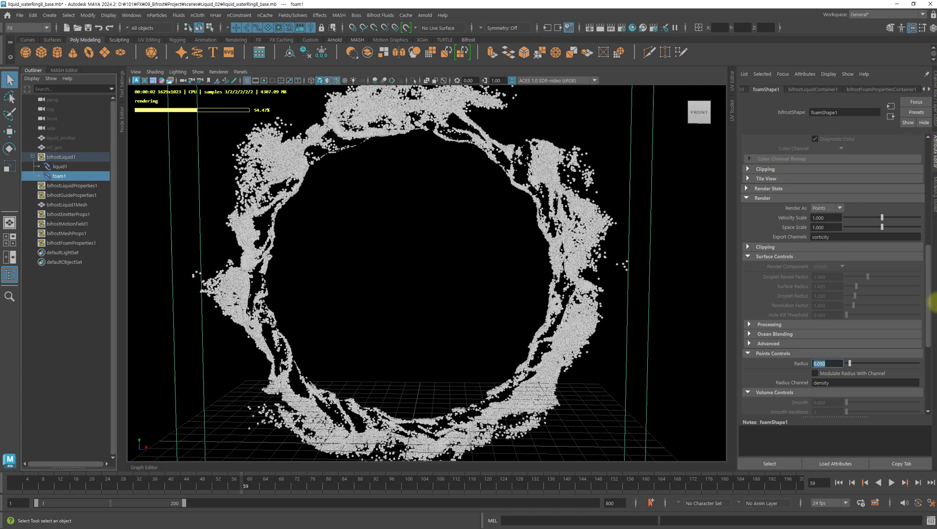
pyautogui.write('0.0')
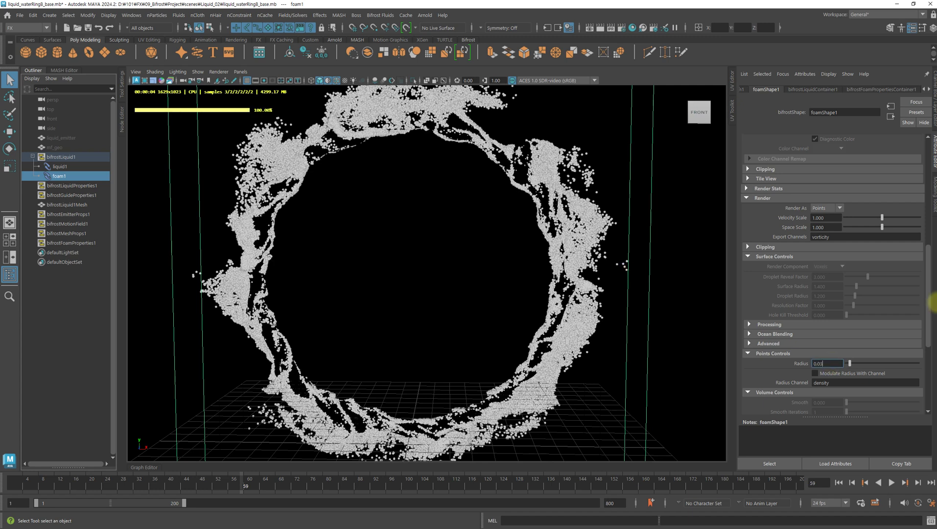
pyautogui.write('3')
pyautogui.press('Return')
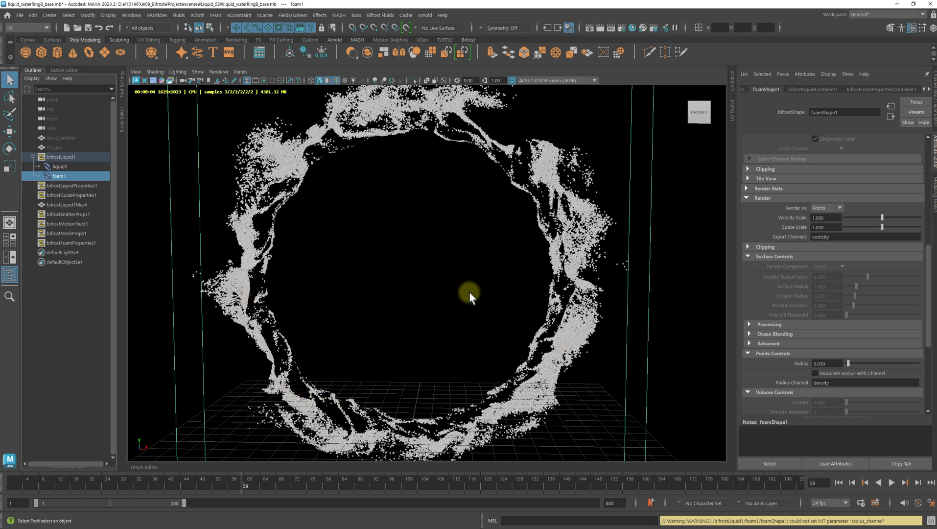
# - Set foam1's render point Radius to 0.02 and inspect the rendered foam ring from several angles
pyautogui.click(834, 363)
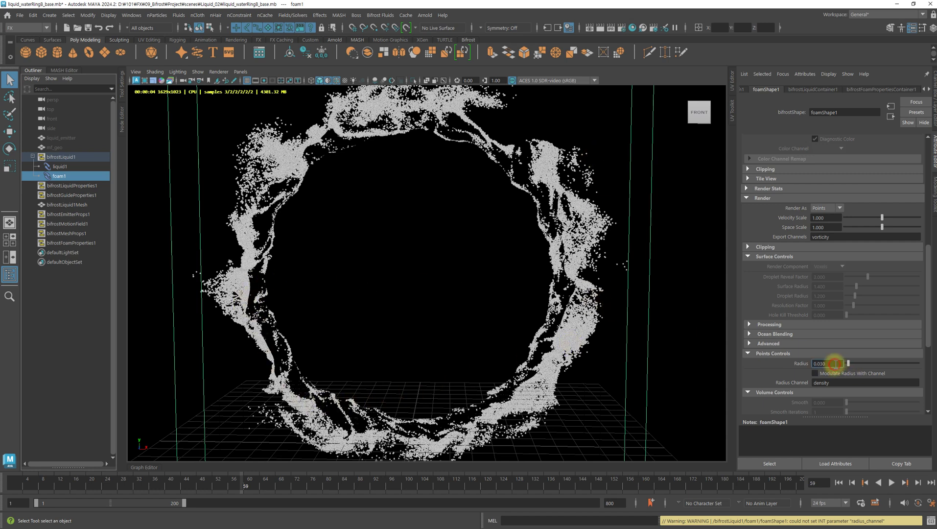
pyautogui.press('BackSpace')
pyautogui.press('BackSpace')
pyautogui.write('2')
pyautogui.press('Return')
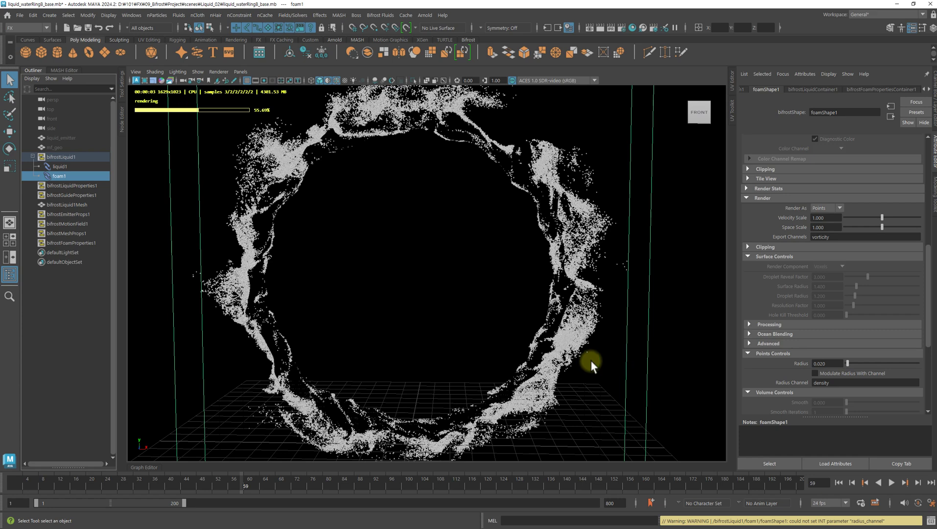
pyautogui.keyDown('alt'); pyautogui.moveTo(587, 346); pyautogui.dragTo(578, 335); pyautogui.keyUp('alt')
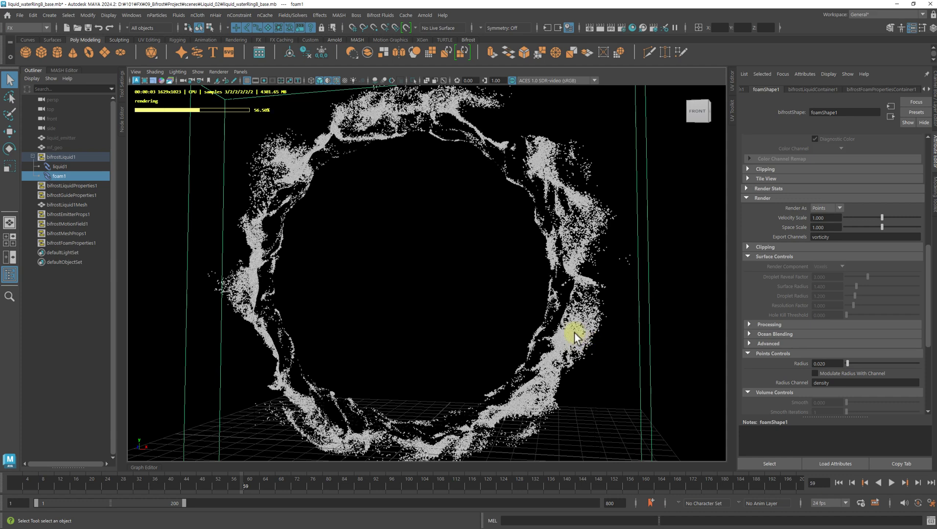
pyautogui.keyDown('alt'); pyautogui.moveTo(456, 230); pyautogui.dragTo(282, 220); pyautogui.keyUp('alt')
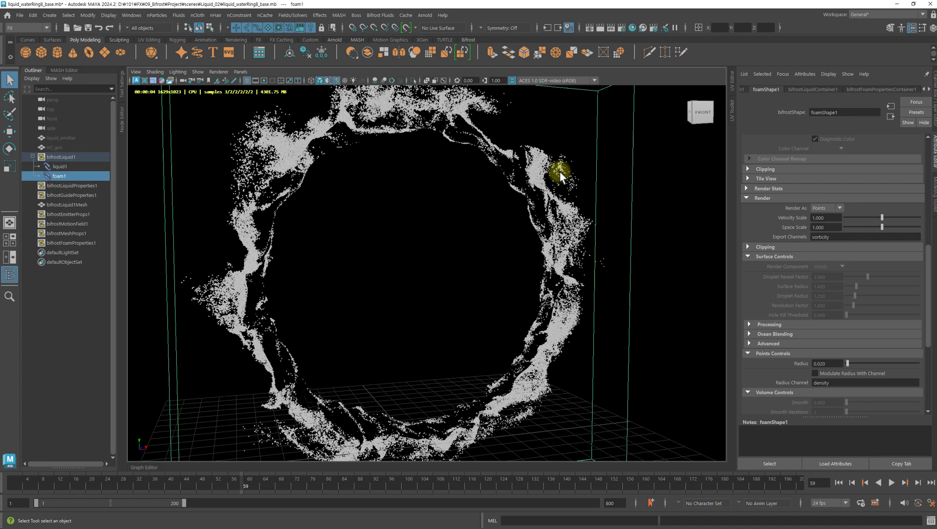
pyautogui.keyDown('alt'); pyautogui.moveTo(554, 262); pyautogui.dragTo(491, 272); pyautogui.keyUp('alt')
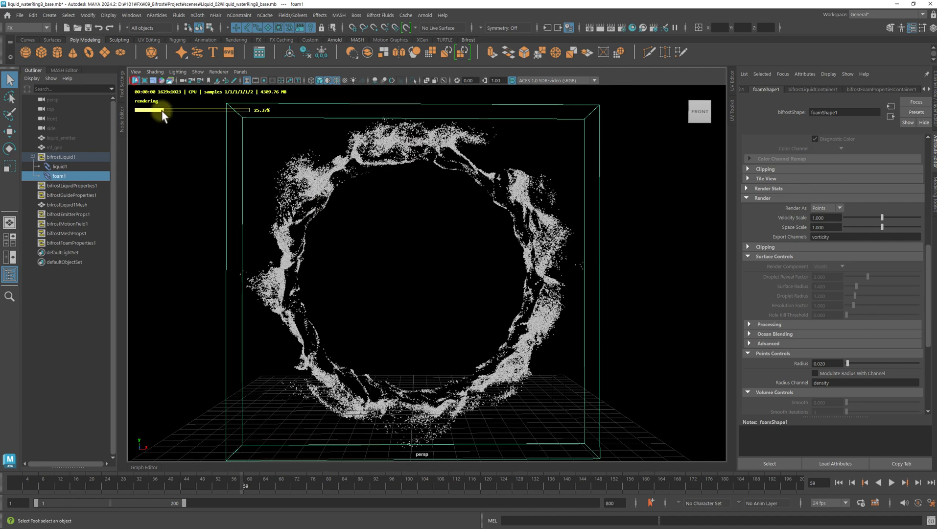
# - Stop the Arnold viewport render, clear the selection and inspect the liquid and foam ring in the regular shaded view
pyautogui.click(162, 109)
pyautogui.click(61, 318)
pyautogui.keyDown('alt'); pyautogui.moveTo(561, 271); pyautogui.dragTo(510, 281); pyautogui.keyUp('alt')
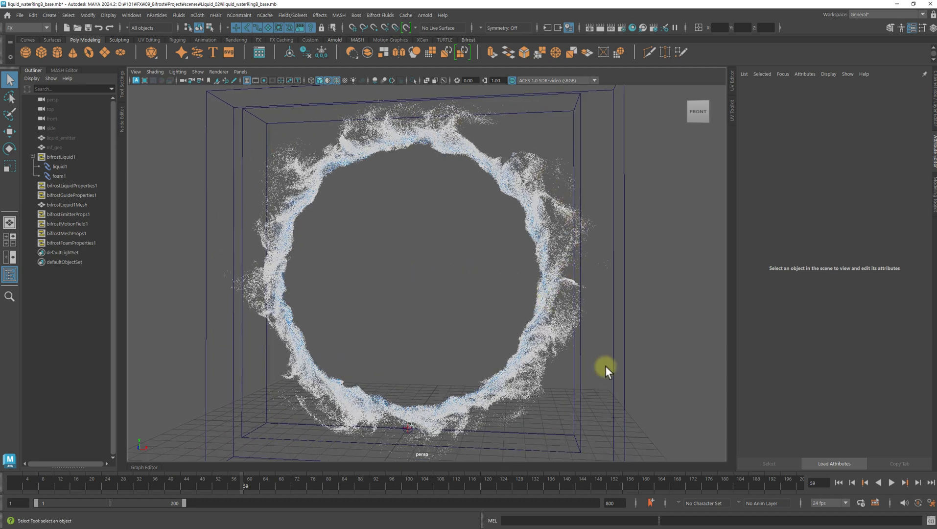
pyautogui.keyDown('alt'); pyautogui.moveTo(605, 367); pyautogui.dragTo(630, 332); pyautogui.keyUp('alt')
pyautogui.keyDown('alt'); pyautogui.moveTo(489, 343); pyautogui.dragTo(543, 344); pyautogui.keyUp('alt')
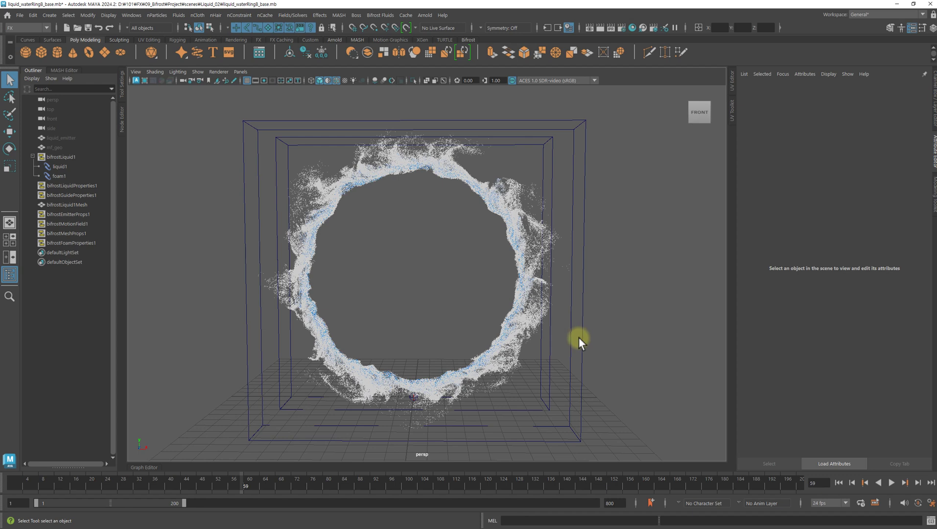
# - Set the Master Voxel Size of bifrostLiquidProperties1 to 0.1 and clear the selection
pyautogui.click(73, 186)
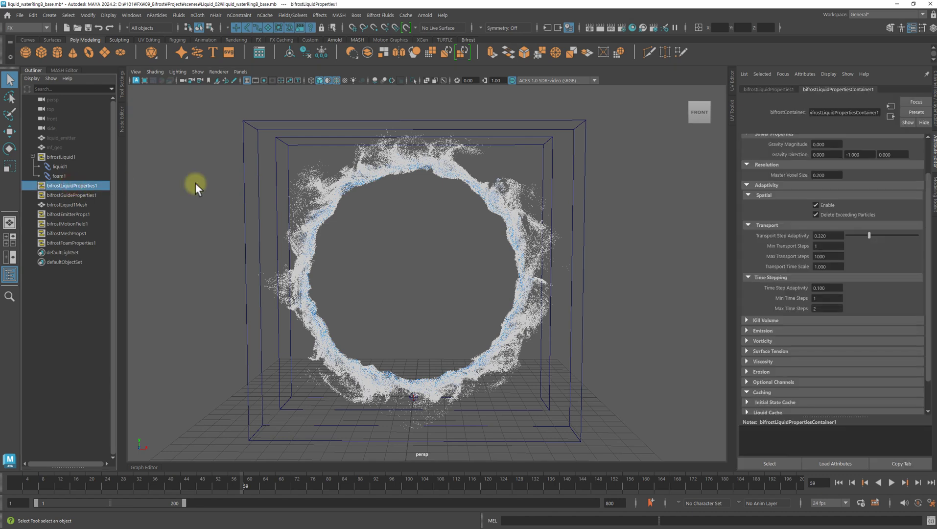
pyautogui.click(837, 175)
pyautogui.write('0.1')
pyautogui.press('Return')
pyautogui.click(832, 175)
pyautogui.click(68, 323)
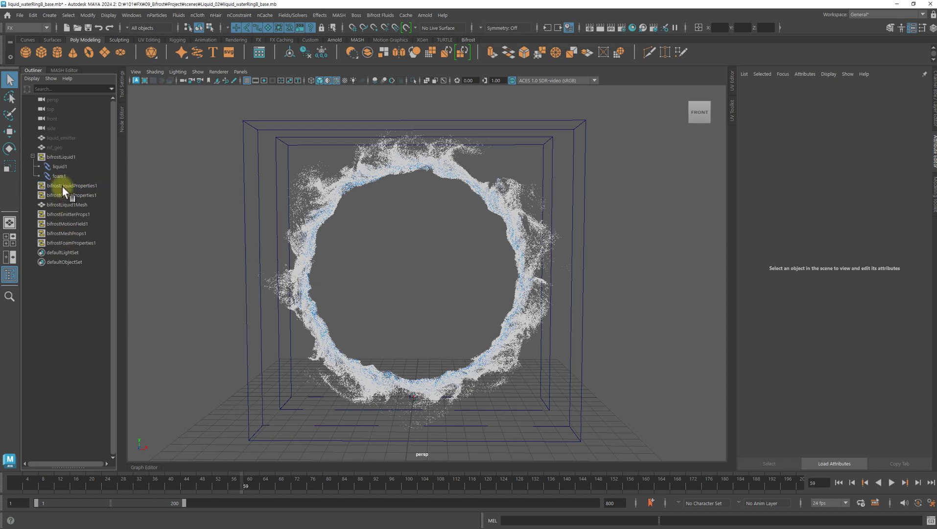
# - Select liquid1 and foam1, review the Bifrost Fluids compute and cache commands, and clear the selection
pyautogui.moveTo(61, 168); pyautogui.dragTo(59, 176)
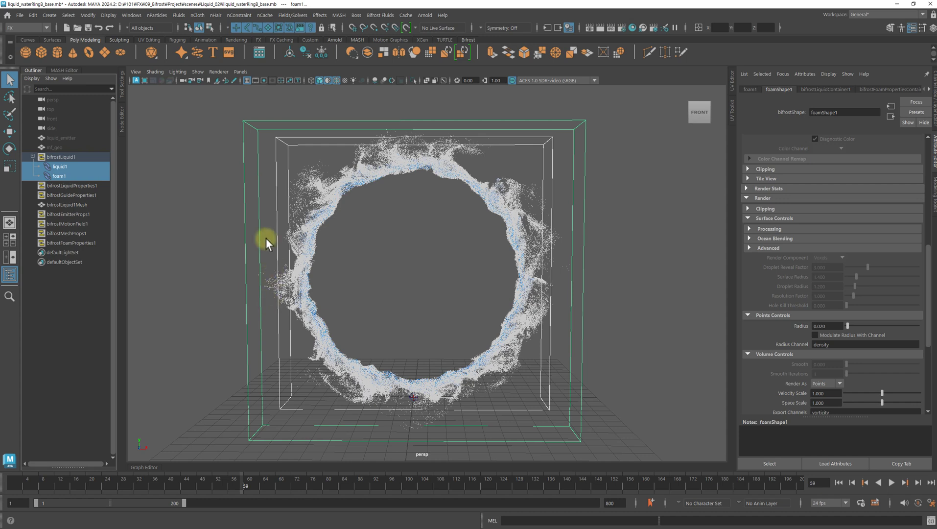
pyautogui.click(385, 16)
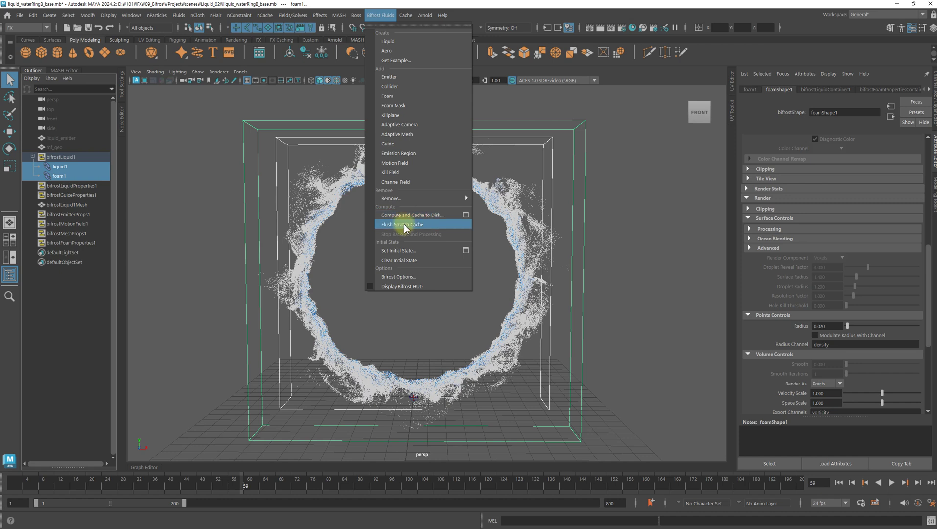
pyautogui.click(69, 317)
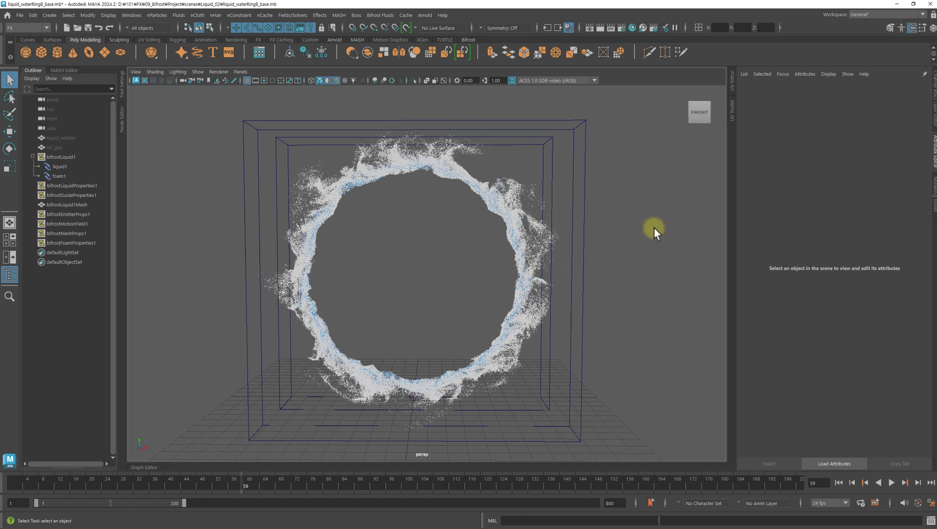
pyautogui.click(180, 304)
# - Enable Bifrost Meshing on foam1 to convert the foam particles into a mesh
pyautogui.click(59, 176)
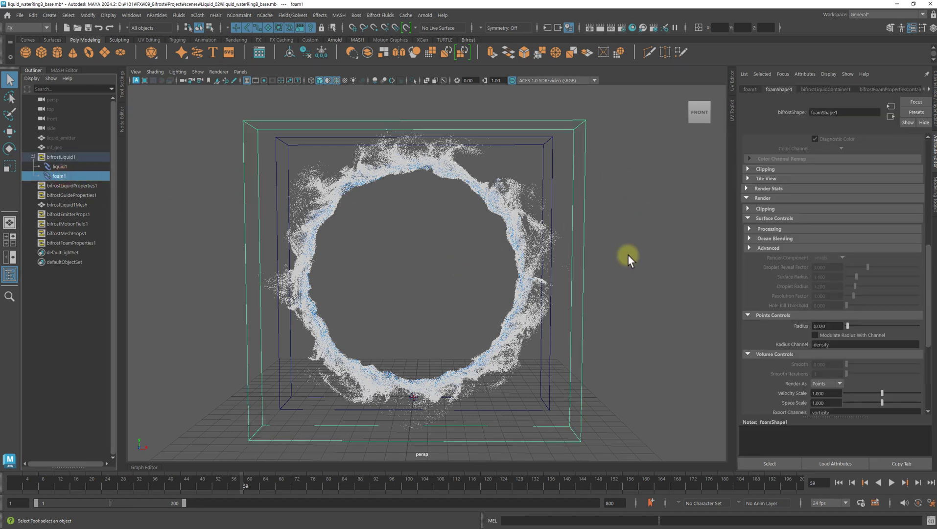
pyautogui.scroll(-5, 860, 264)
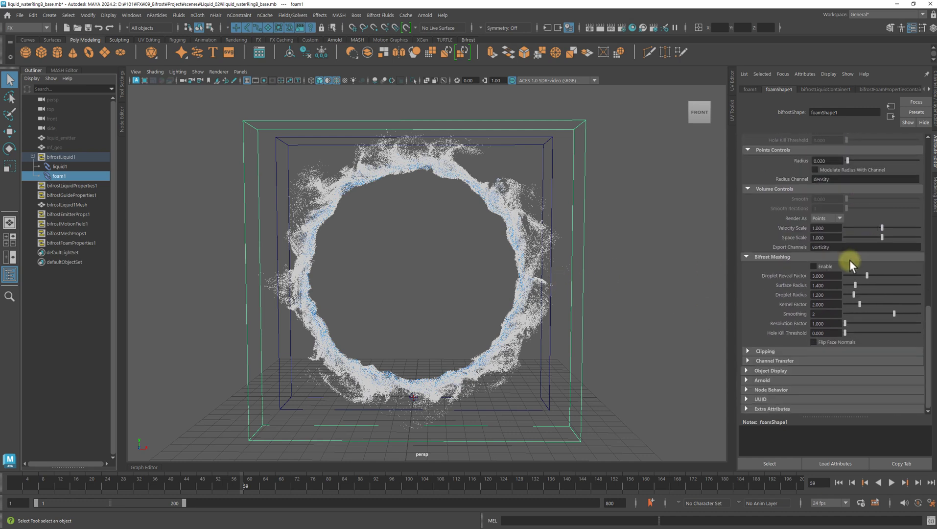
pyautogui.scroll(5, 807, 323)
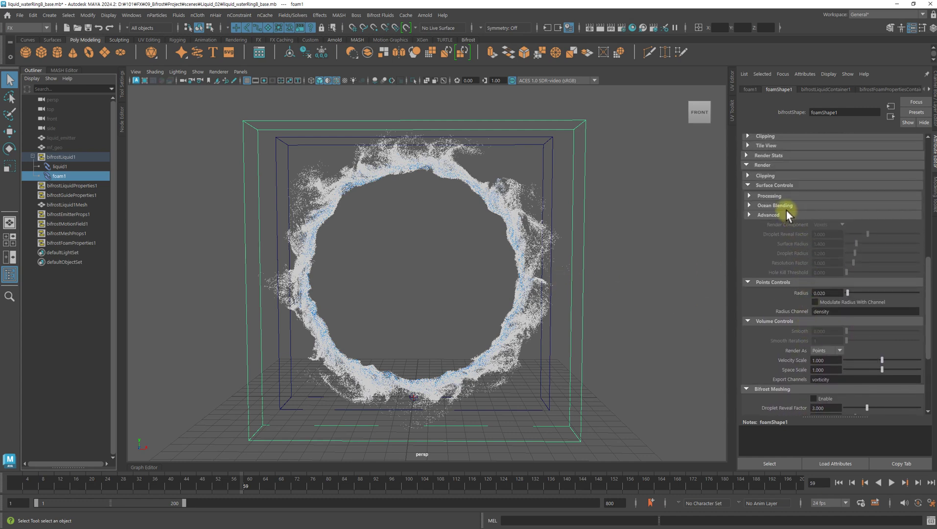
pyautogui.click(762, 166)
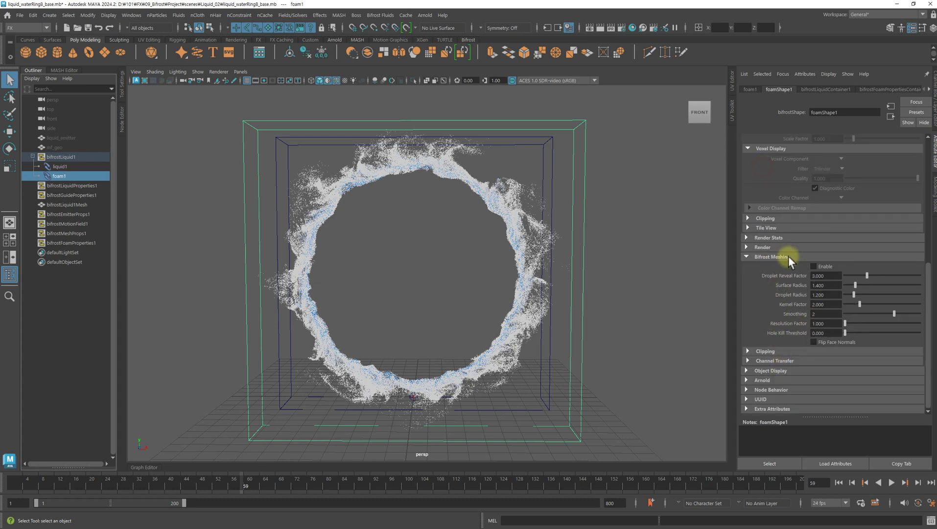
pyautogui.click(827, 265)
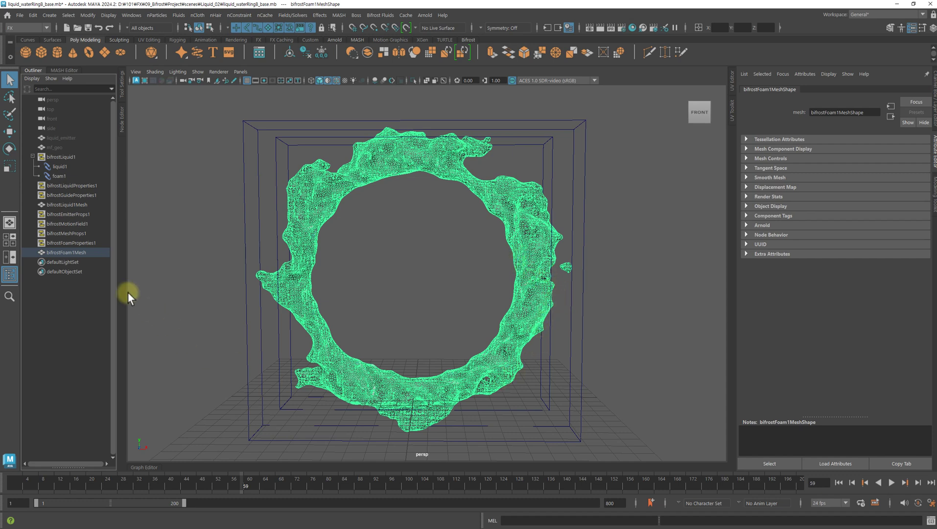
# - Disable Bifrost Meshing on foam1 and clear the selection
pyautogui.click(59, 176)
pyautogui.click(834, 276)
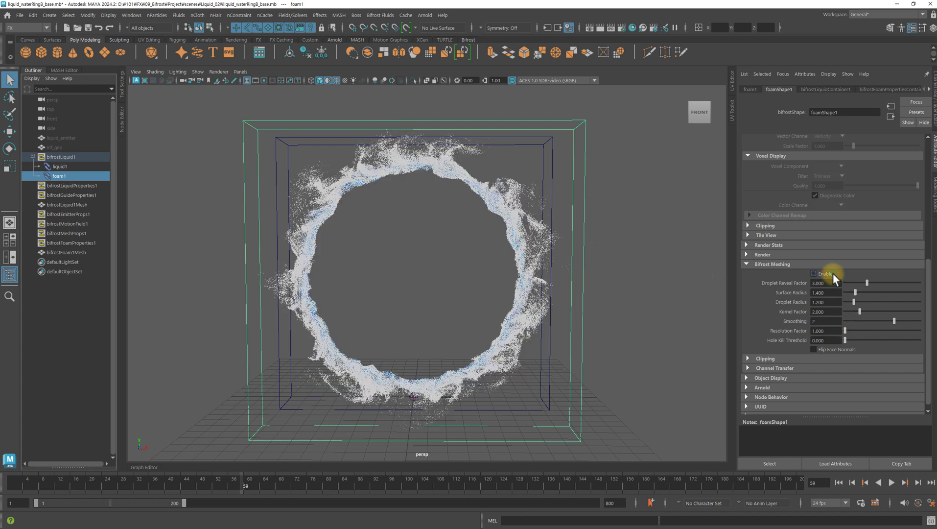
pyautogui.click(627, 279)
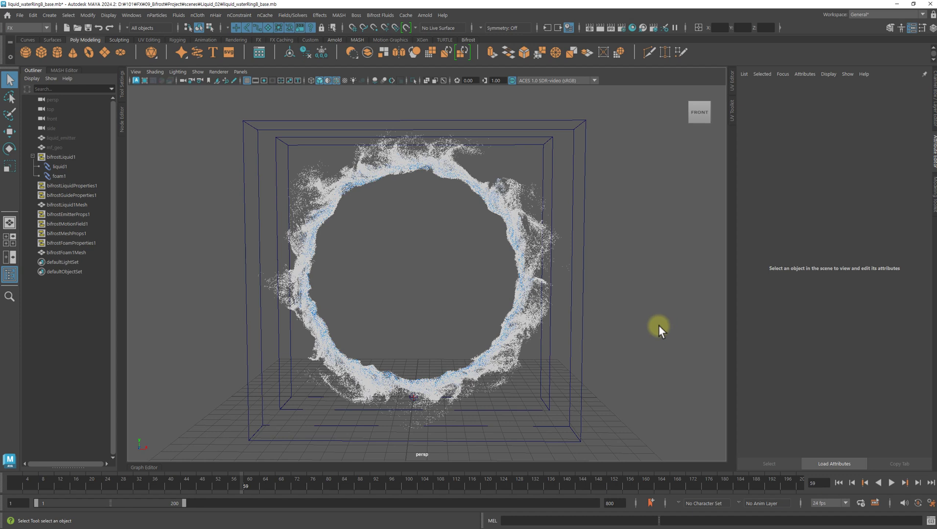
pyautogui.click(59, 175)
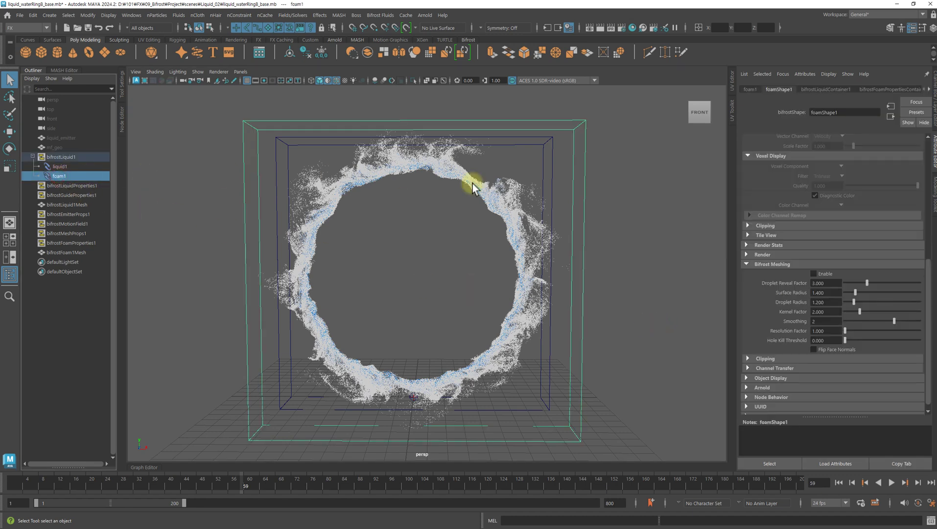
pyautogui.keyDown('alt'); pyautogui.moveTo(597, 199); pyautogui.dragTo(625, 197, button='right'); pyautogui.keyUp('alt')
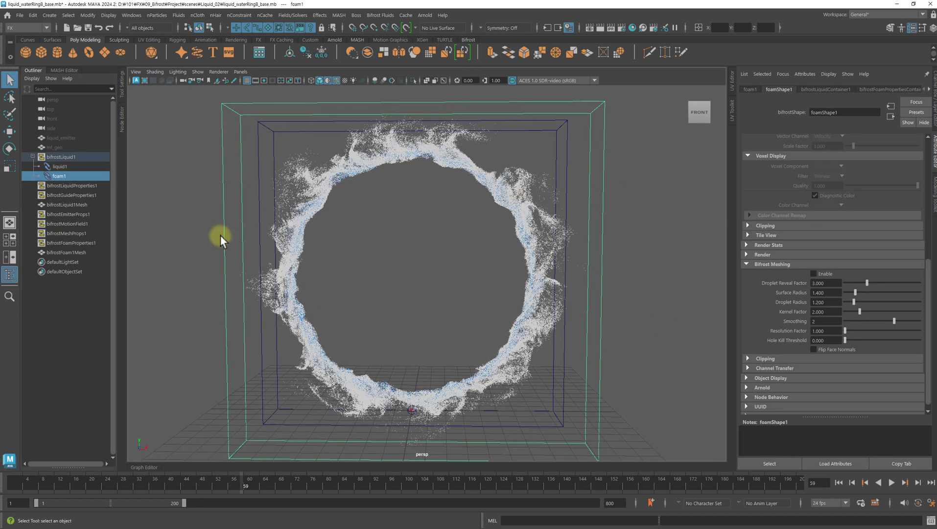
pyautogui.click(425, 15)
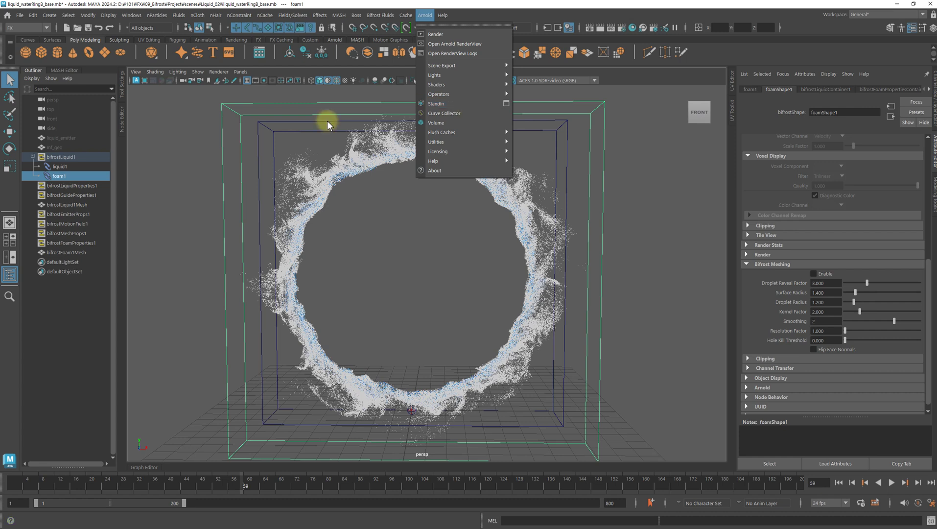
pyautogui.click(64, 172)
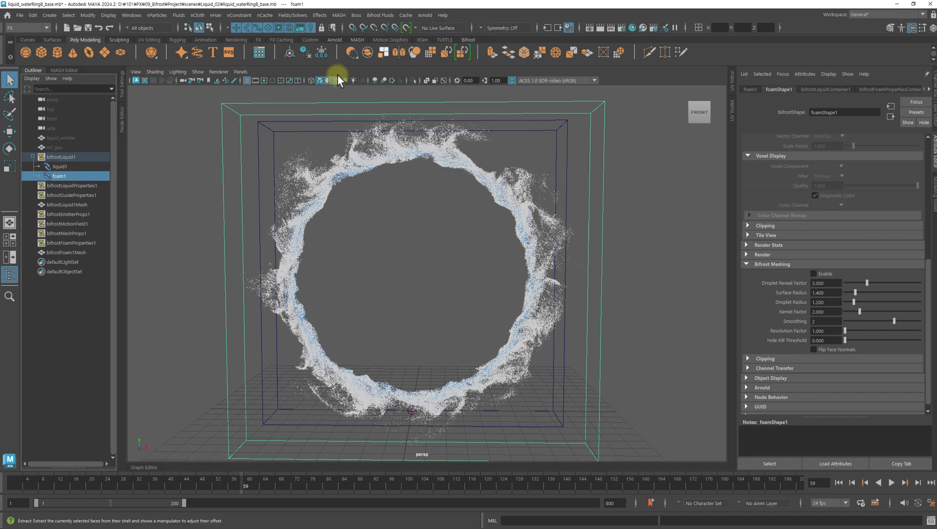
pyautogui.click(73, 167)
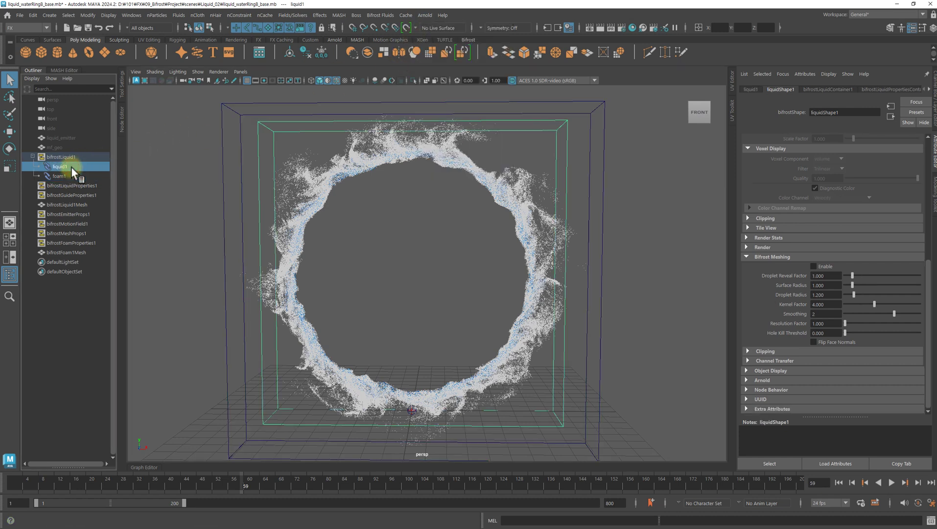
pyautogui.click(66, 174)
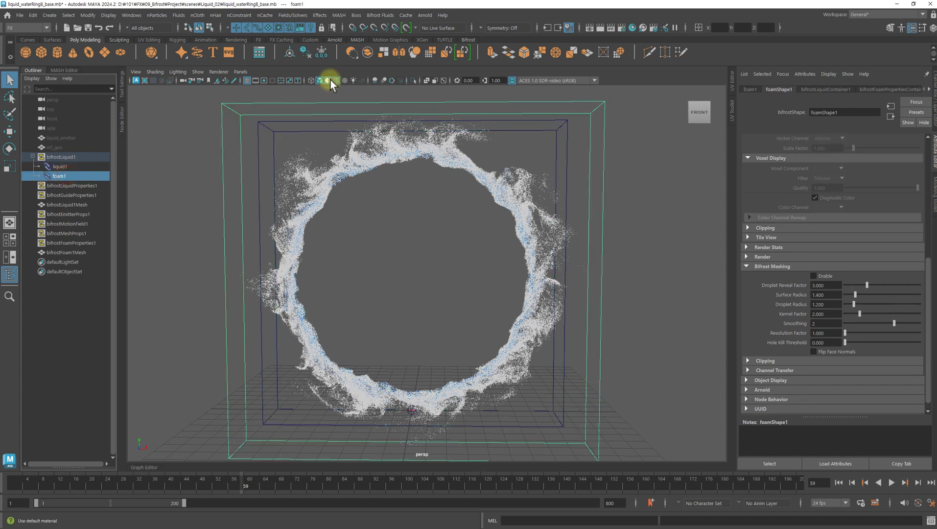
pyautogui.click(169, 193)
# - Select foam1 and open the options for exporting the selection to an Arnold .ASS file
pyautogui.click(72, 175)
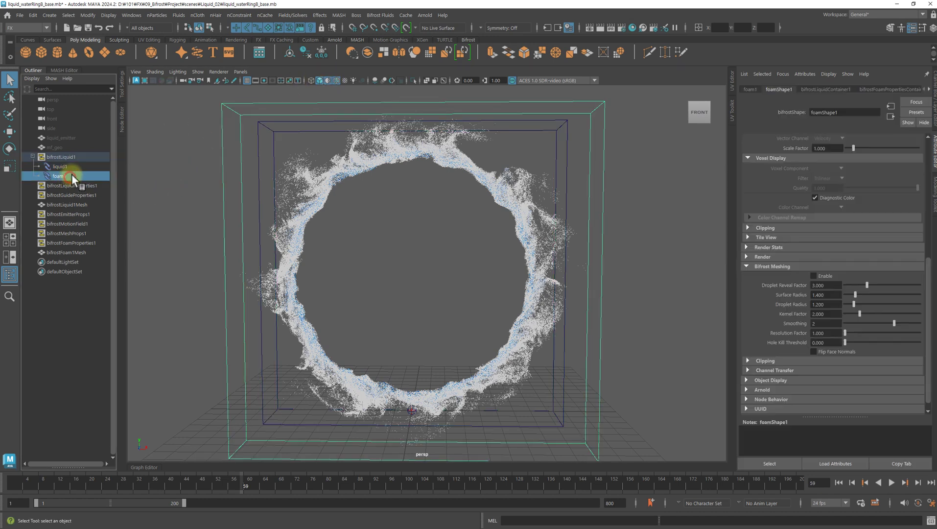
pyautogui.click(425, 15)
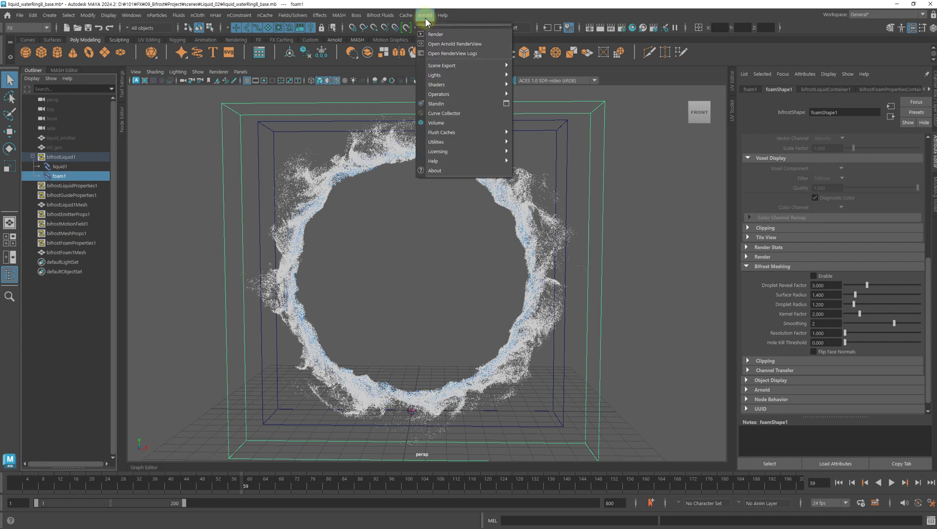
pyautogui.moveTo(443, 65)
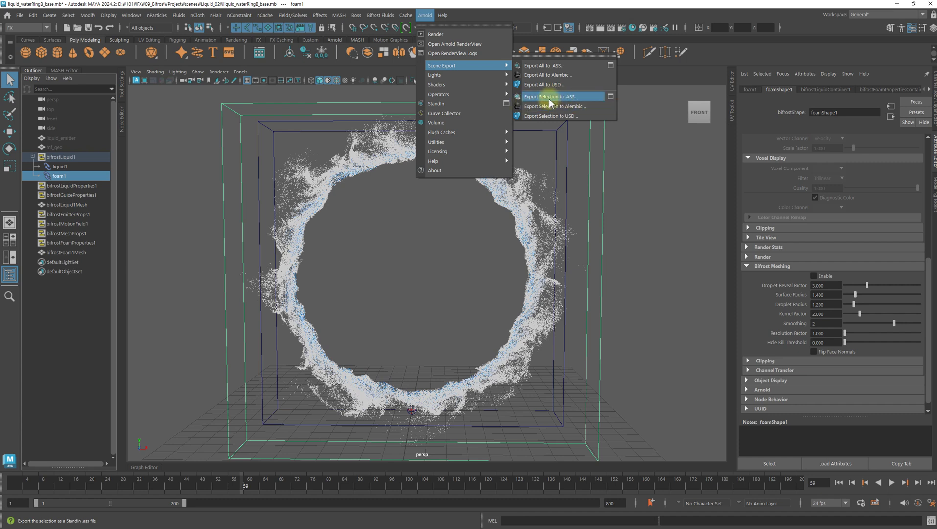
pyautogui.click(610, 97)
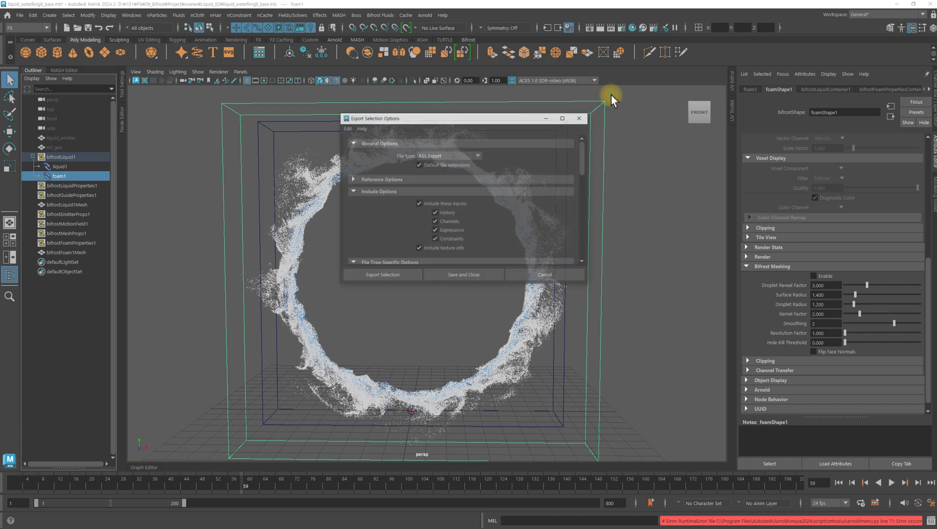
# - Examine the Arnold .ASS export options, including Expand Procedurals and the Sequence settings, and close the dialog without exporting
pyautogui.moveTo(464, 123); pyautogui.dragTo(453, 117)
pyautogui.scroll(-10, 468, 181)
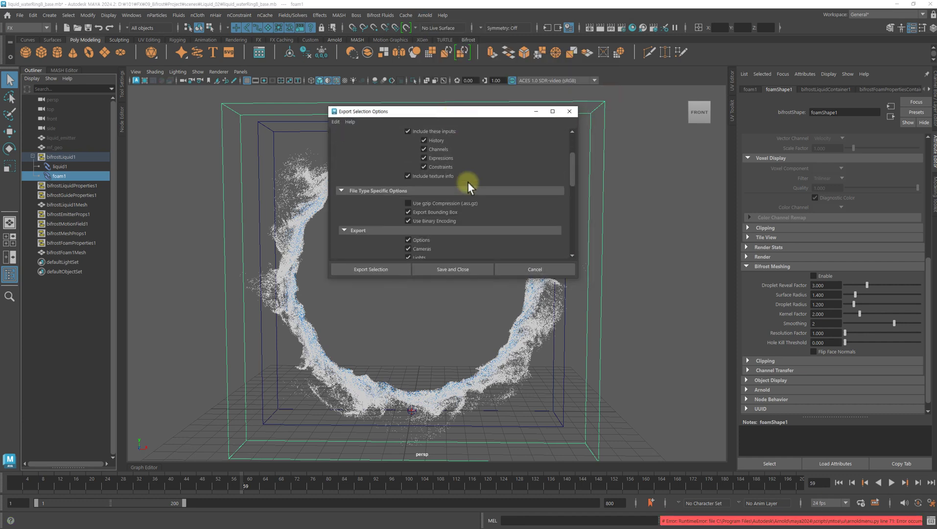
pyautogui.click(407, 180)
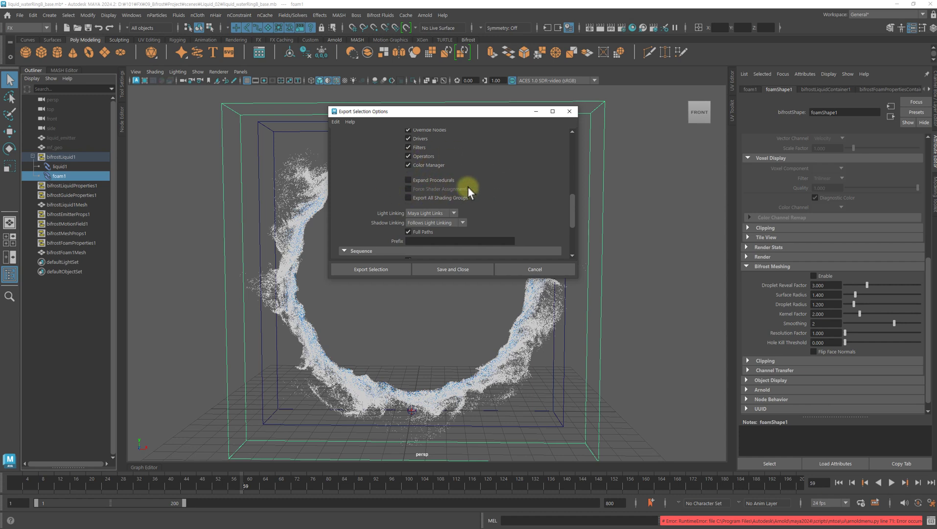
pyautogui.click(408, 180)
pyautogui.scroll(-4, 532, 199)
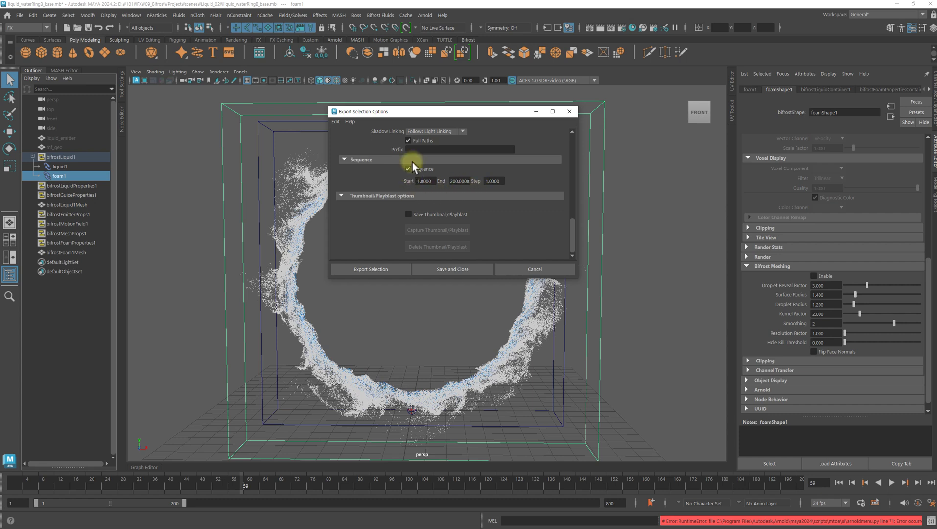
pyautogui.moveTo(460, 111); pyautogui.dragTo(590, 131)
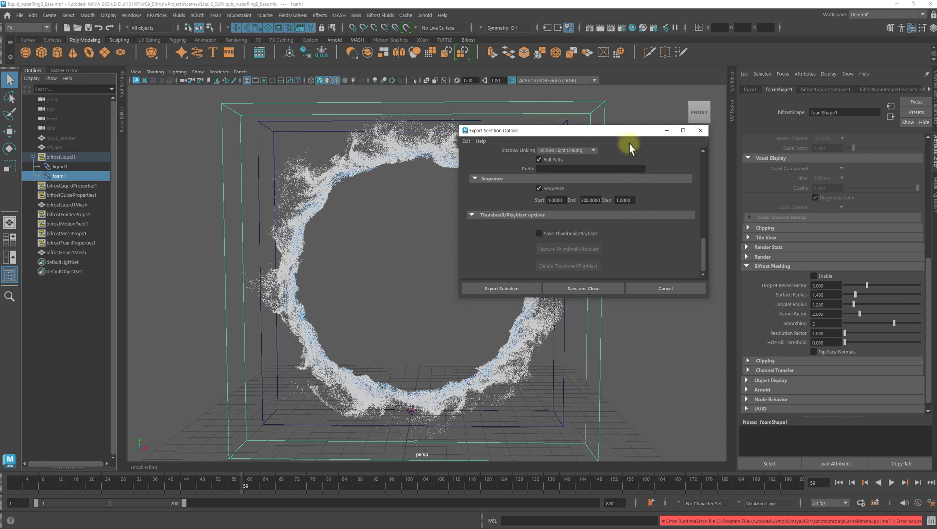
pyautogui.moveTo(628, 133); pyautogui.dragTo(605, 123)
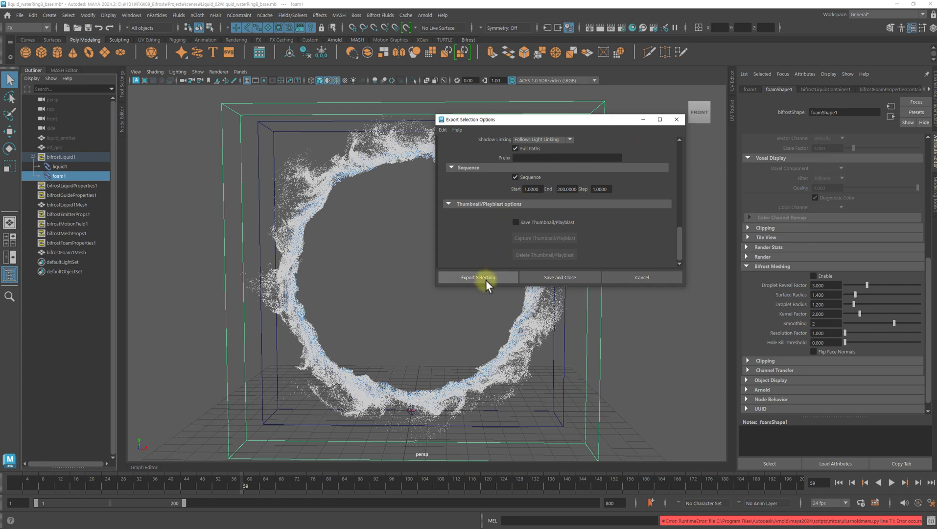
pyautogui.click(676, 119)
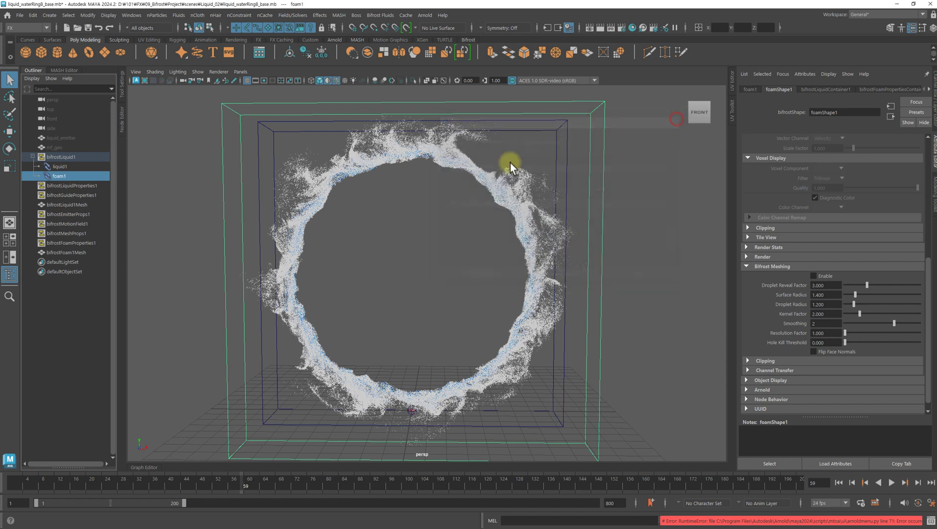
# - Enable the Curvature, Churn and Age optional channels on bifrostLiquidProperties1
pyautogui.click(137, 209)
pyautogui.click(61, 167)
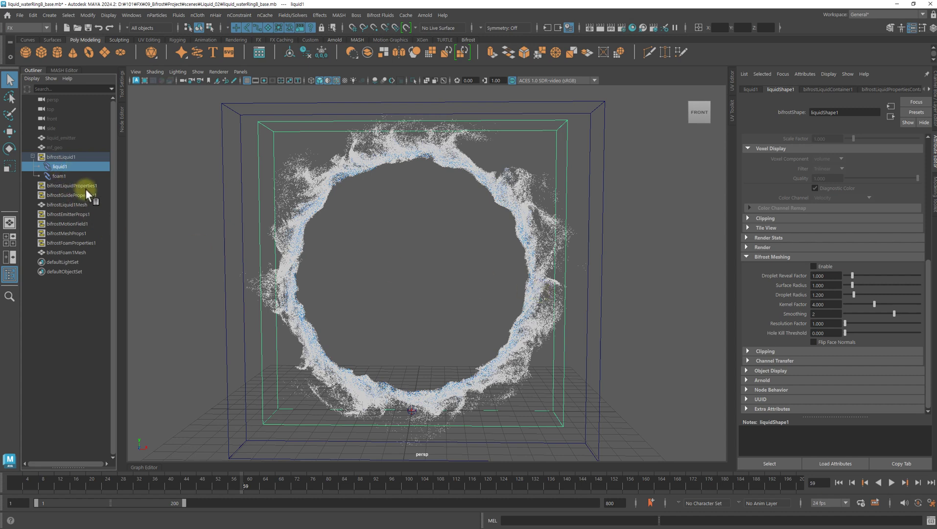
pyautogui.click(100, 186)
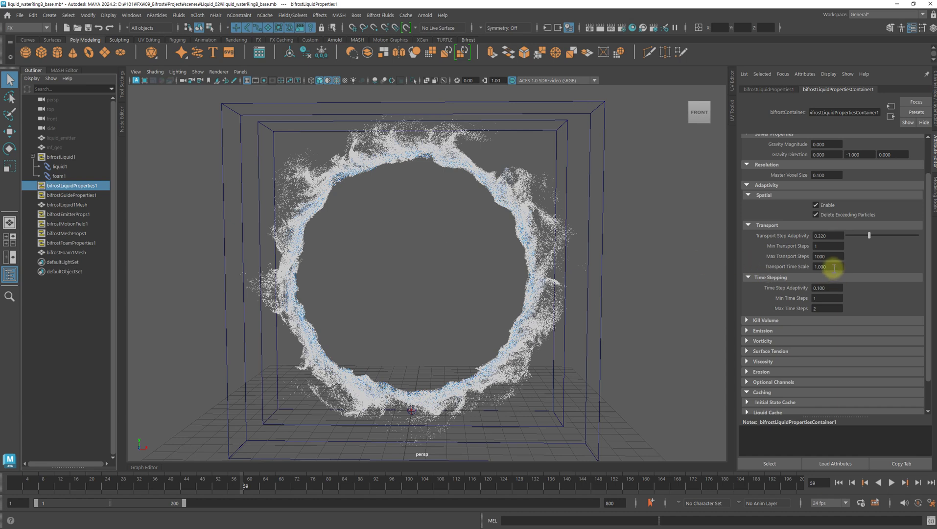
pyautogui.click(782, 382)
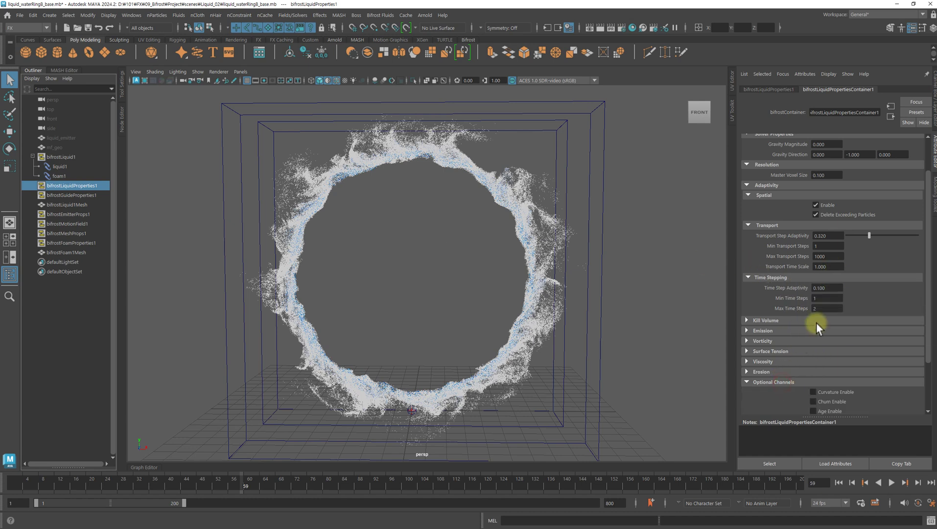
pyautogui.scroll(-3, 807, 338)
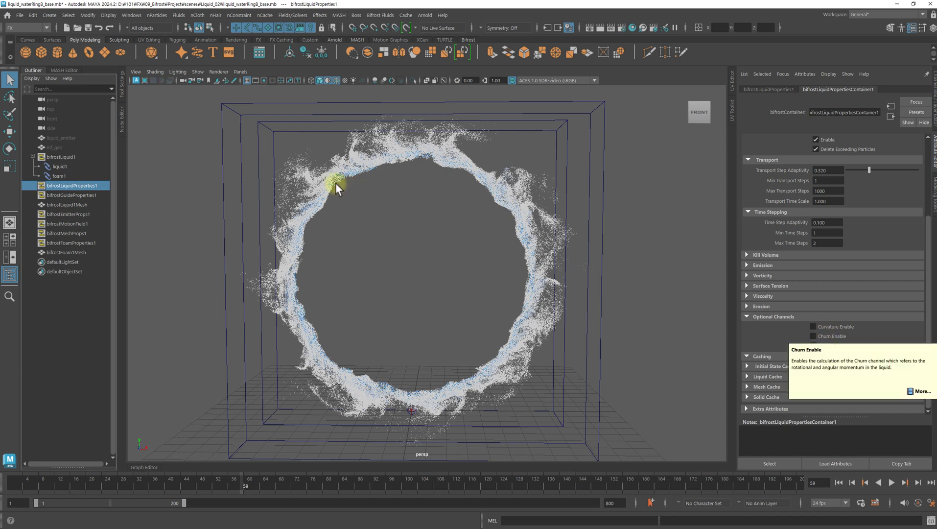
pyautogui.click(837, 327)
pyautogui.click(833, 337)
pyautogui.click(830, 345)
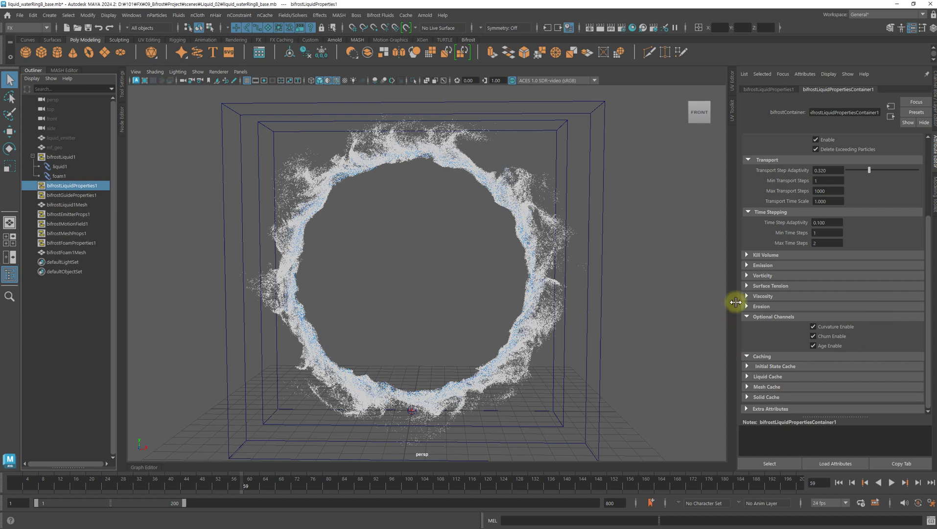
# - Set liquid1's render Export Channels to "vorticity velocity churn curvature"
pyautogui.click(69, 169)
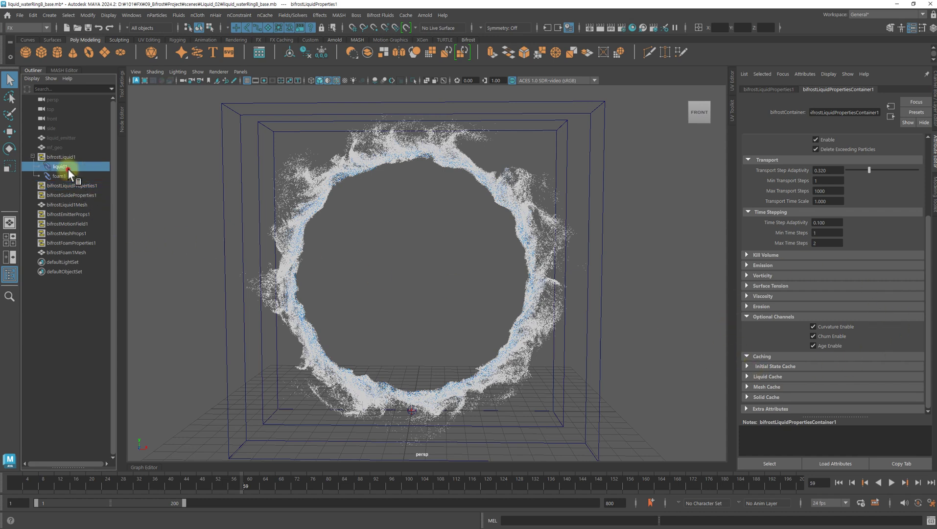
pyautogui.click(767, 247)
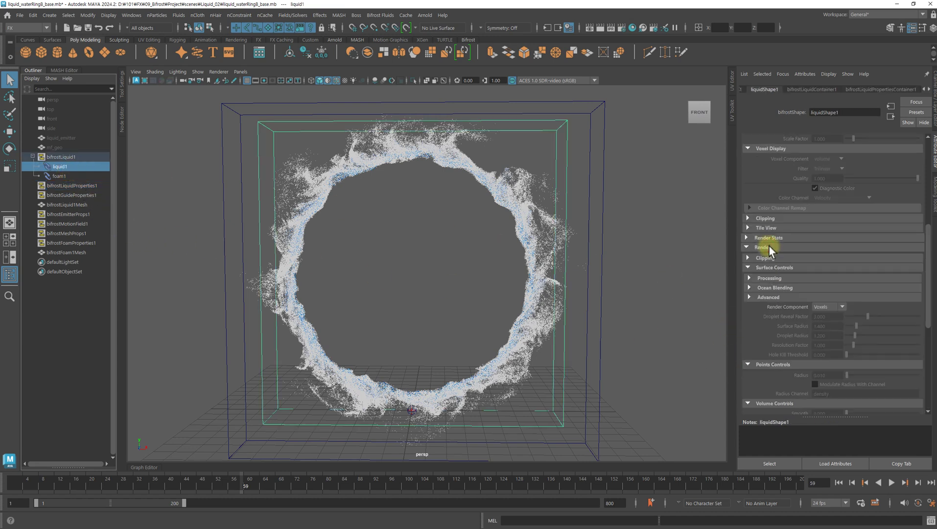
pyautogui.scroll(-5, 778, 298)
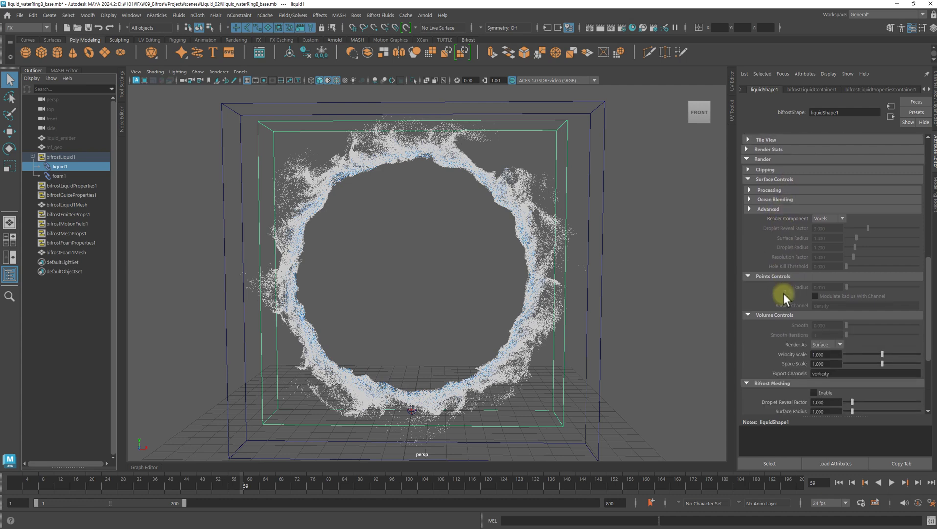
pyautogui.click(845, 306)
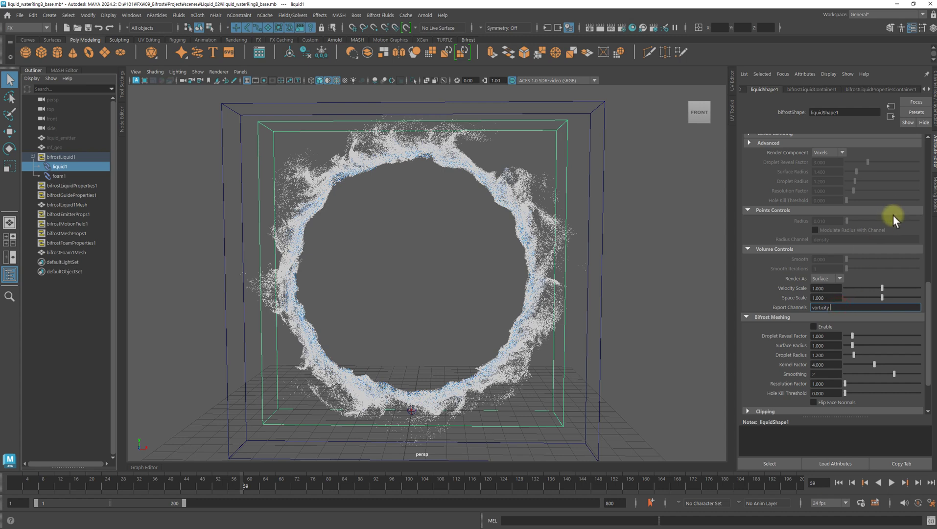
pyautogui.write('velocity churn curvature')
pyautogui.press('Return')
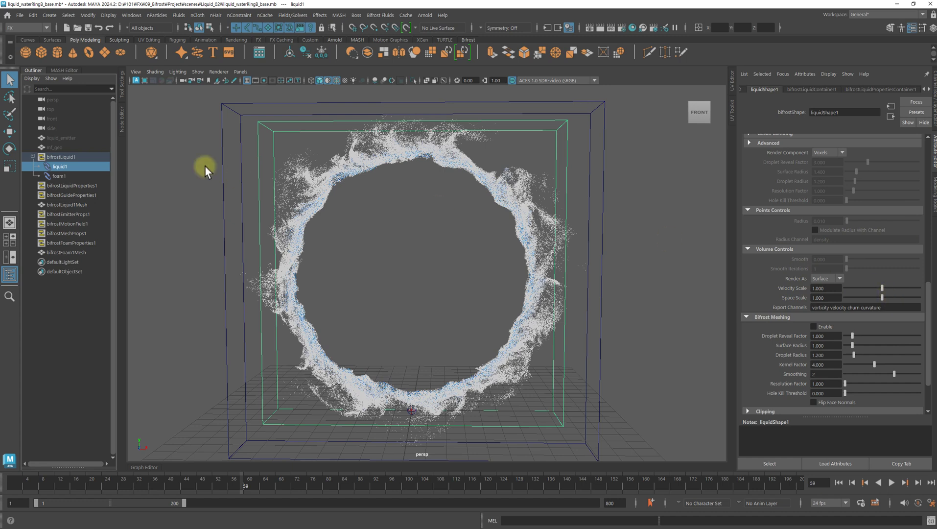
# - Compare the optional channels on bifrostLiquidProperties1 with liquid1's Export Channels, review the Arnold scene export commands, and clear the selection
pyautogui.click(78, 186)
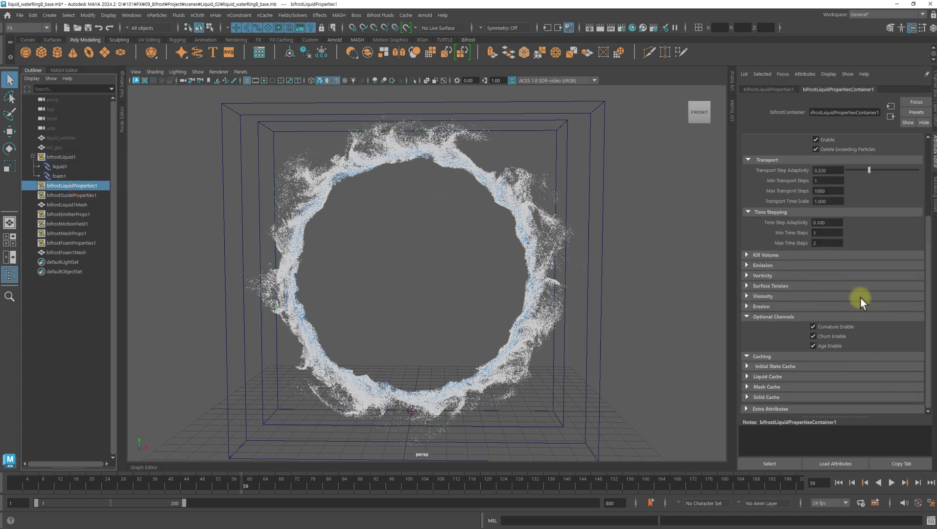
pyautogui.click(60, 166)
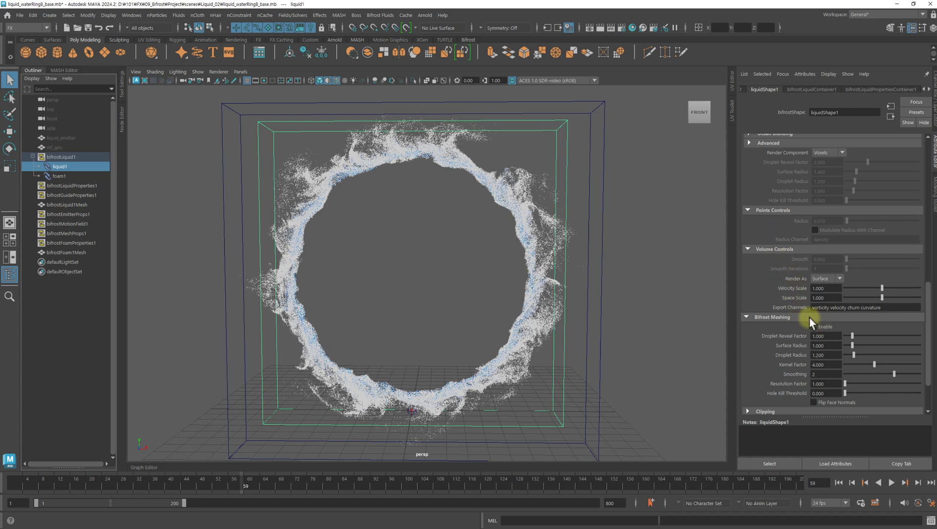
pyautogui.click(891, 307)
pyautogui.click(845, 307)
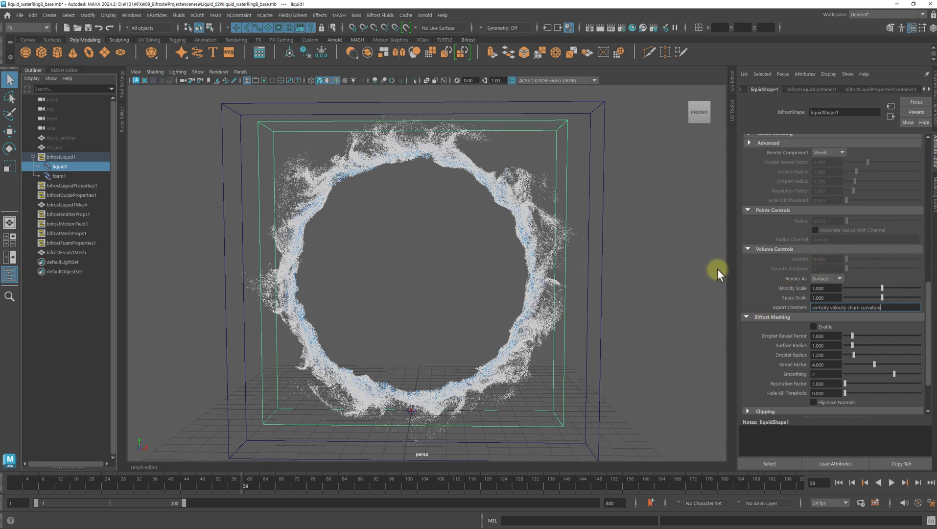
pyautogui.click(60, 166)
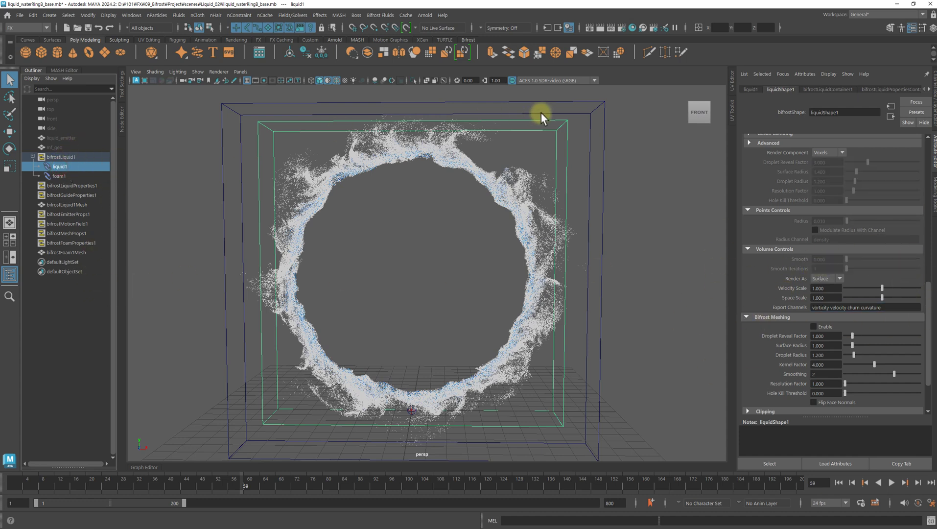
pyautogui.click(430, 17)
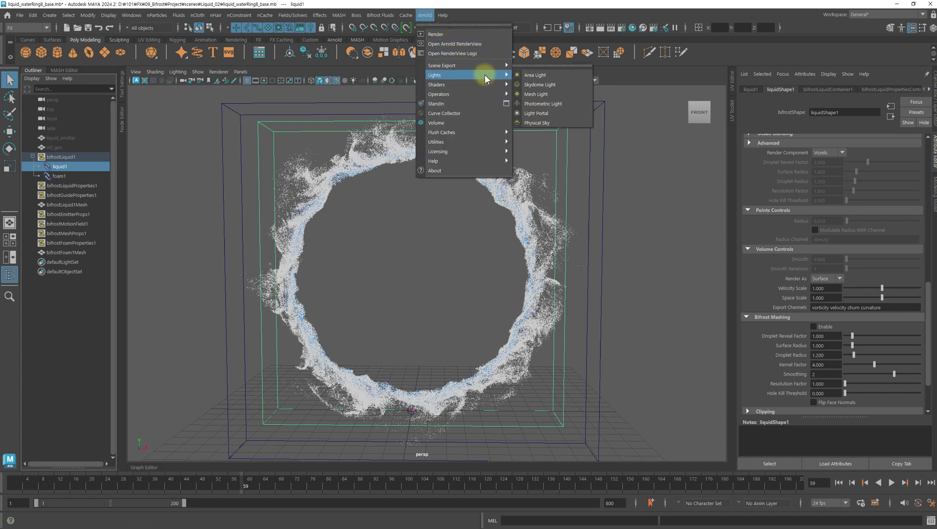
pyautogui.moveTo(485, 66)
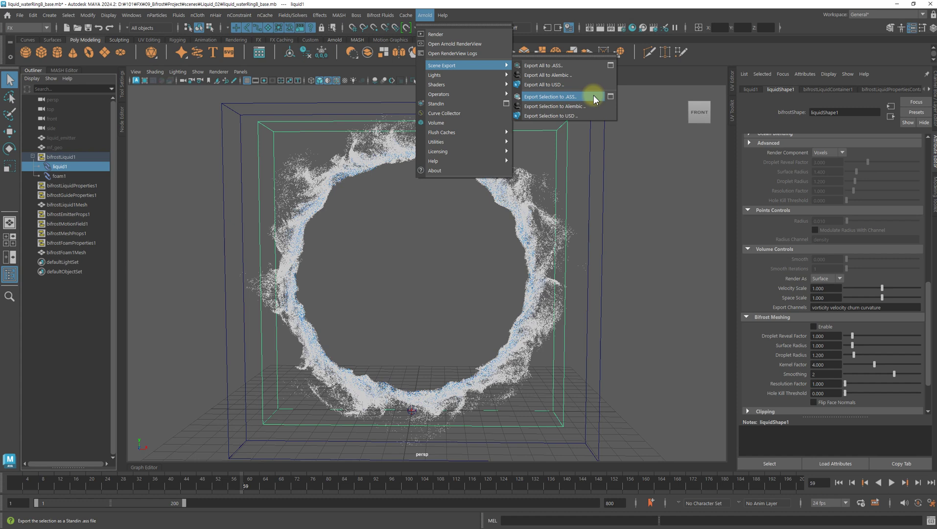
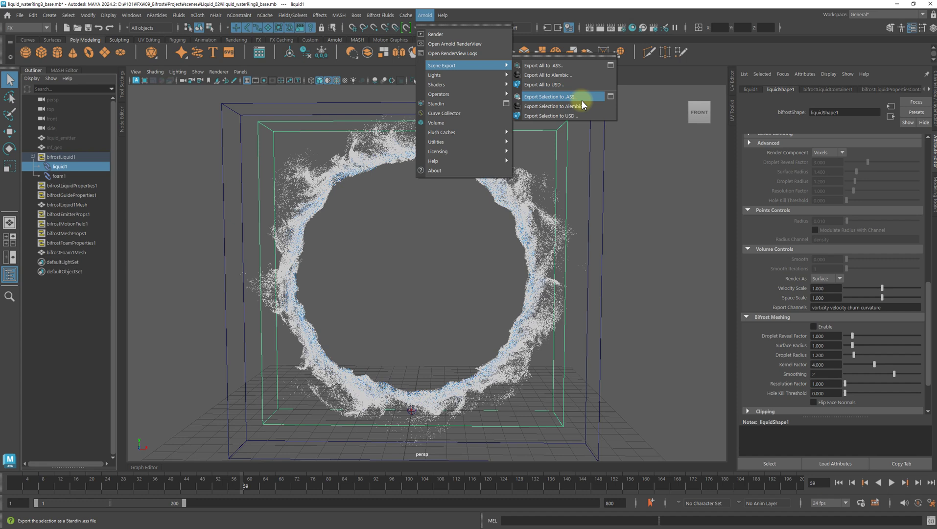
pyautogui.click(358, 269)
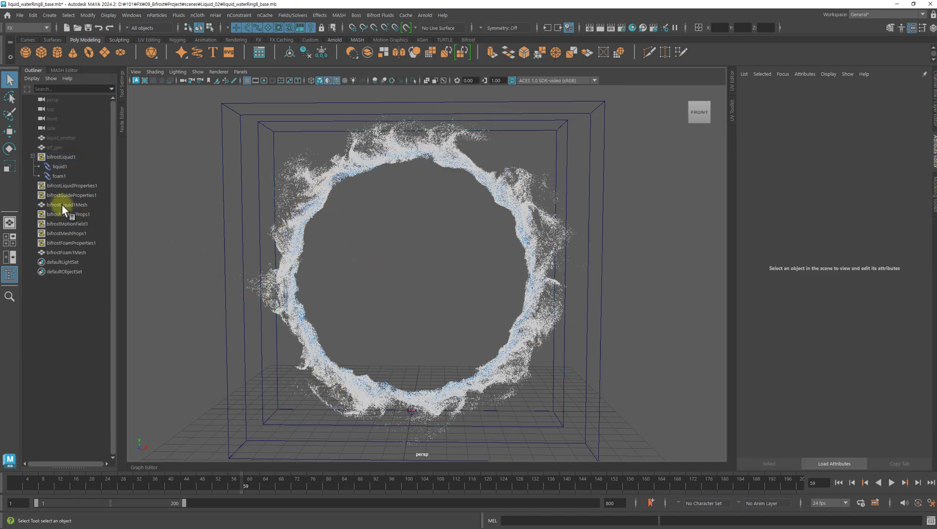
# - Enable Bifrost Meshing on liquid1 and hide foam1
pyautogui.click(59, 167)
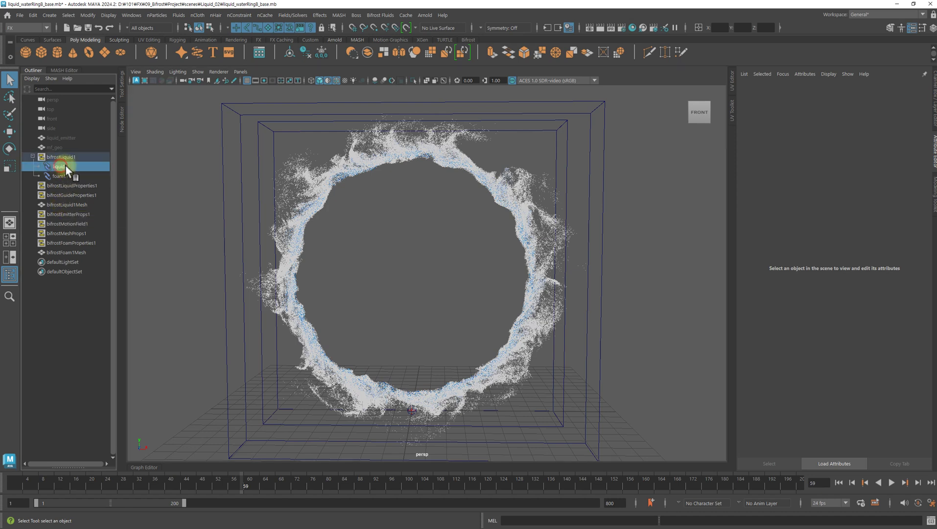
pyautogui.click(826, 327)
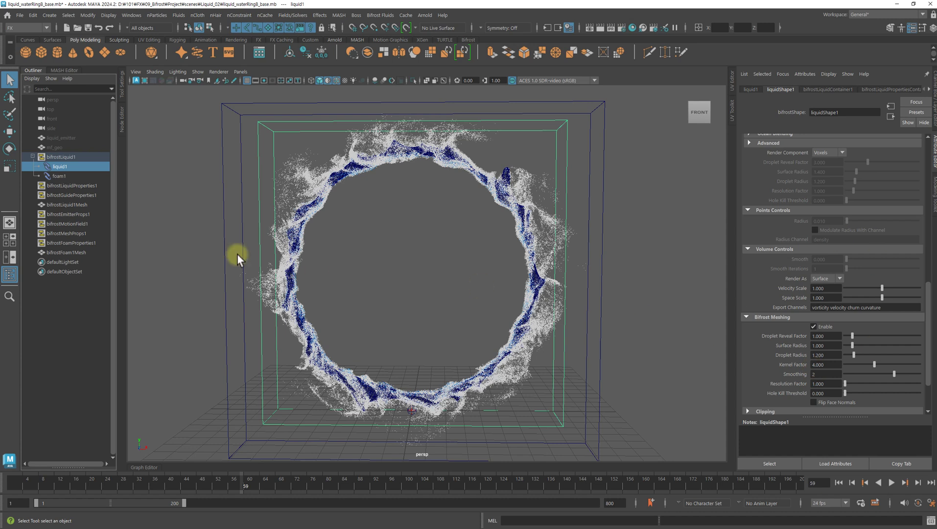
pyautogui.click(59, 176)
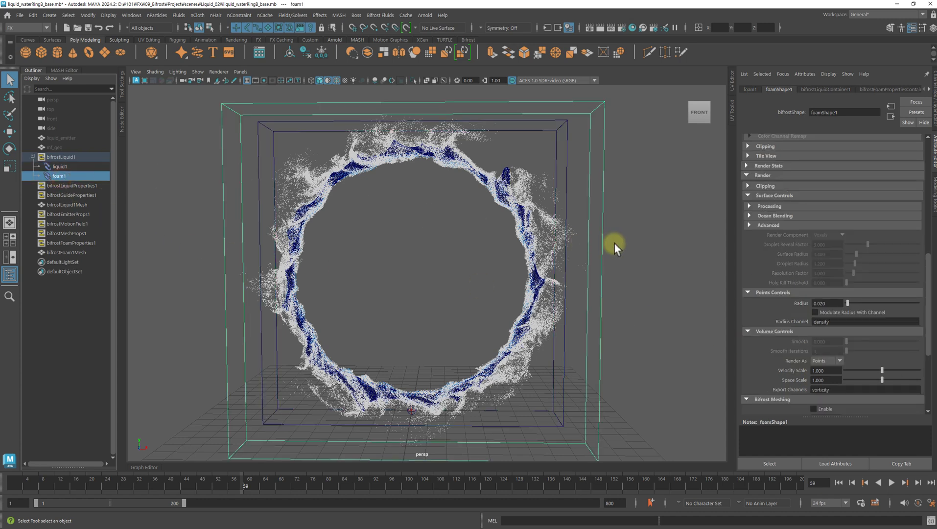
pyautogui.hotkey('ctrl', 'h')
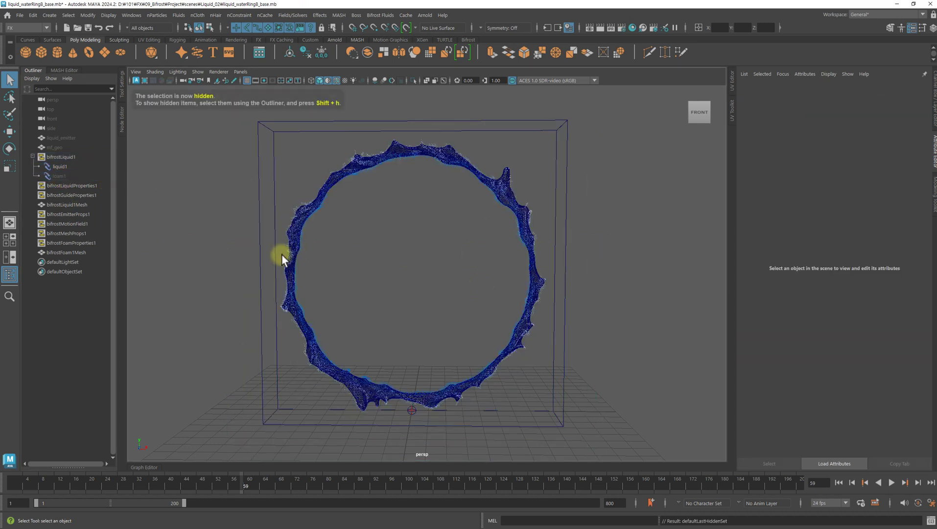
# - Select bifrostLiquid1Mesh and compare the Alembic Cache export commands with the Arnold scene export commands
pyautogui.click(68, 204)
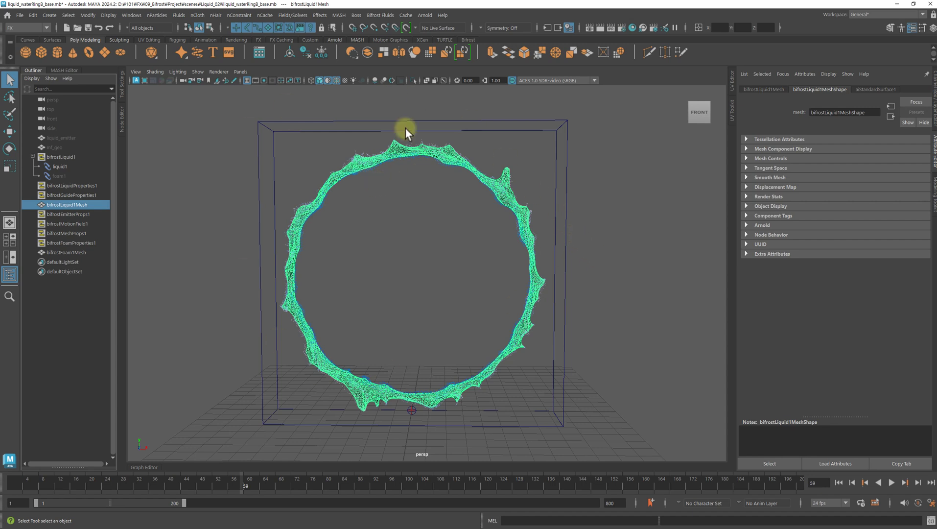
pyautogui.click(404, 14)
pyautogui.moveTo(436, 35)
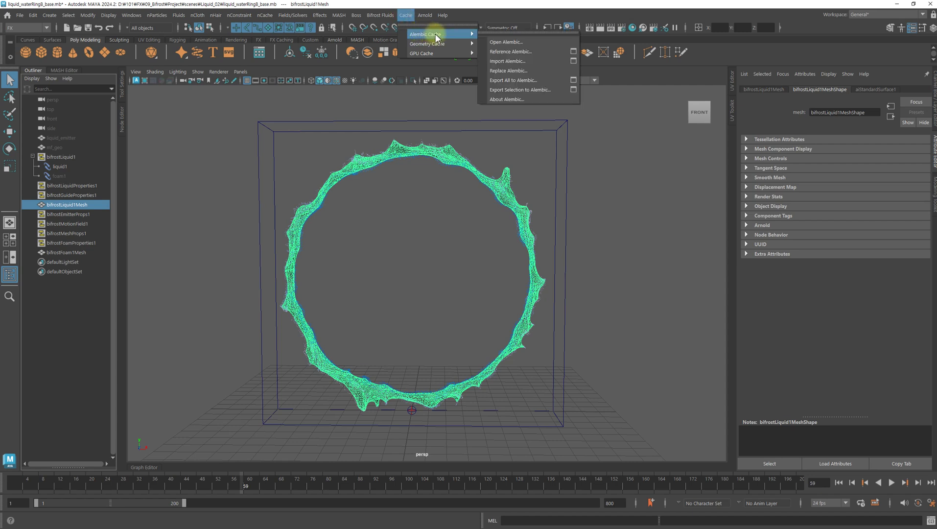
pyautogui.moveTo(424, 15)
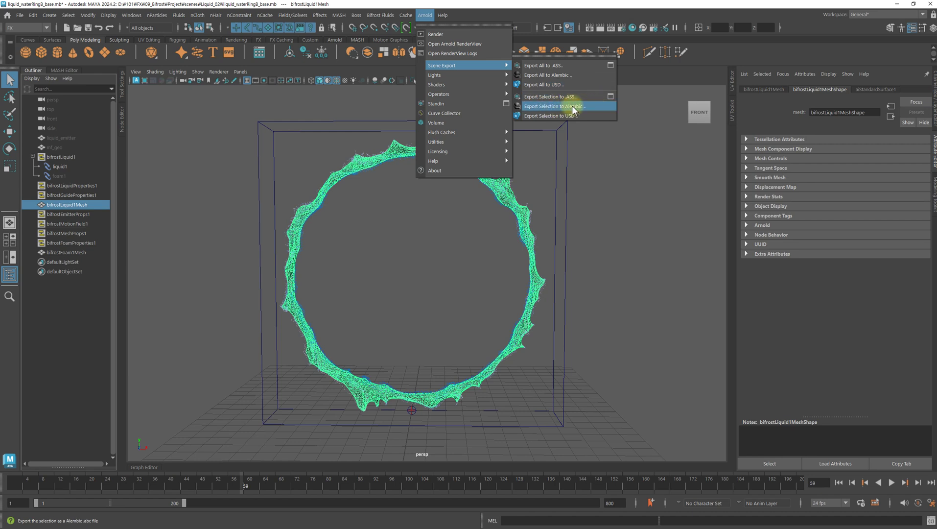
pyautogui.click(406, 15)
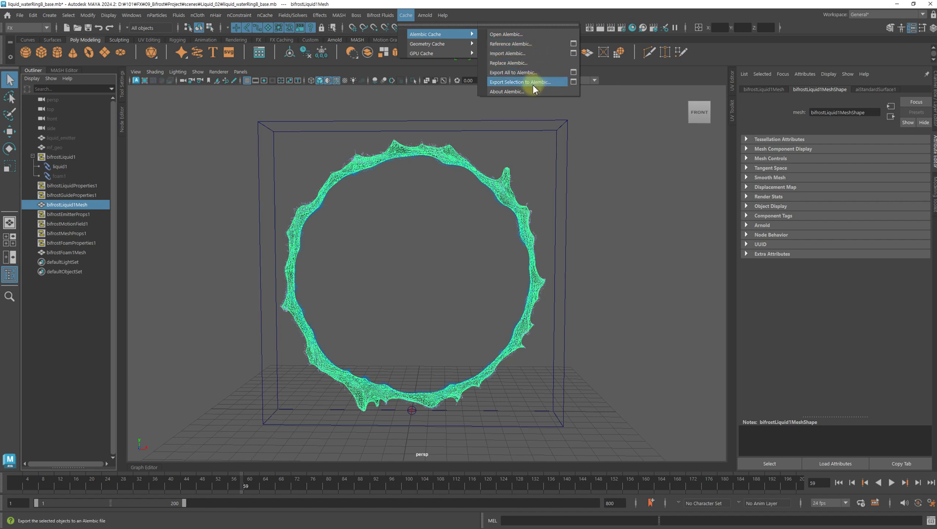
pyautogui.moveTo(425, 14)
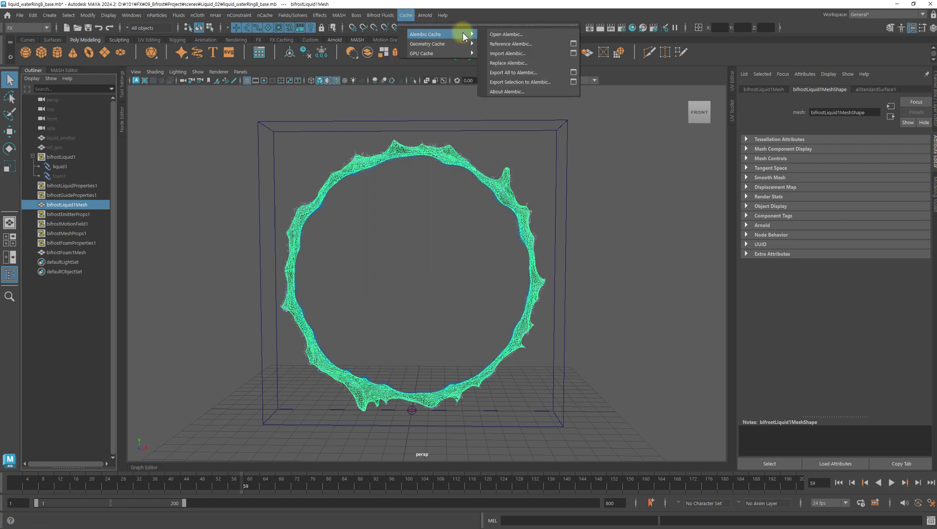
# - Review the Alembic Export advanced options for bifrostLiquid1Mesh, including Write Color Sets, close them without exporting, and clear the selection
pyautogui.click(573, 81)
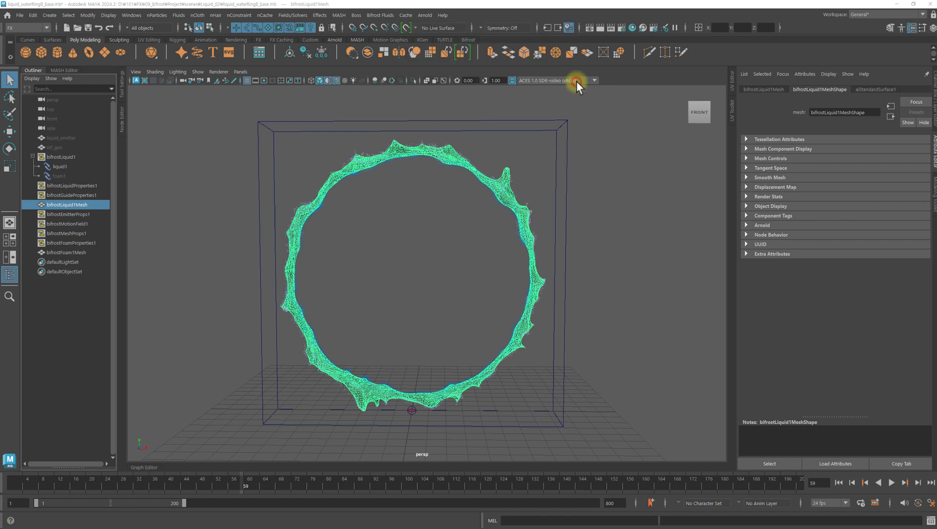
pyautogui.scroll(-8, 573, 181)
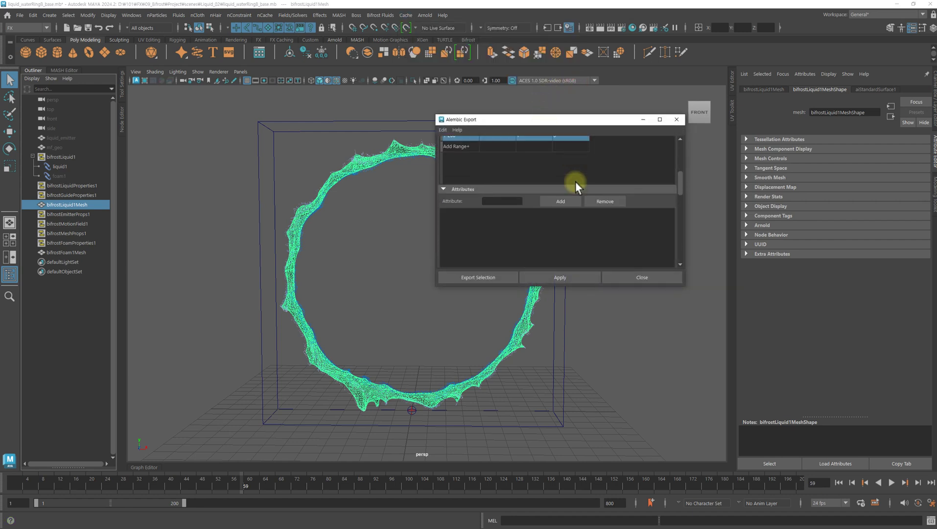
pyautogui.scroll(-3, 576, 175)
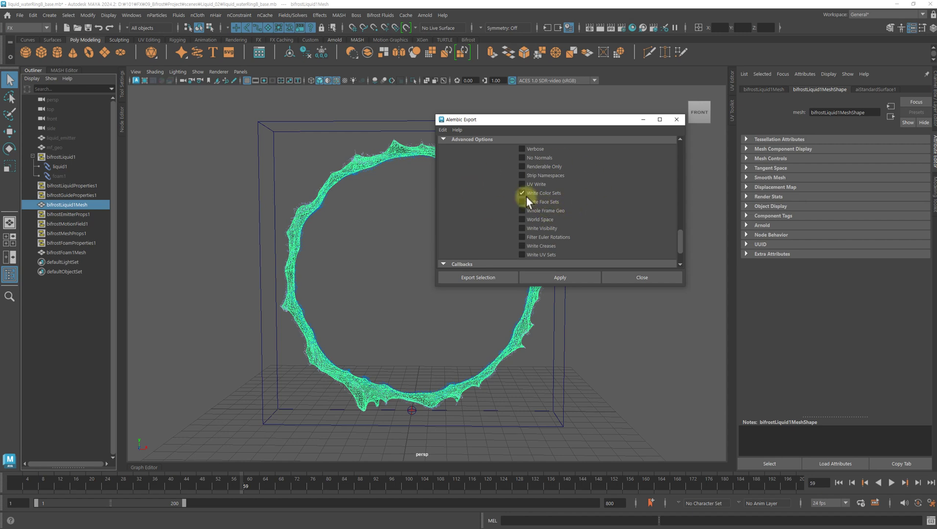
pyautogui.scroll(-1, 564, 200)
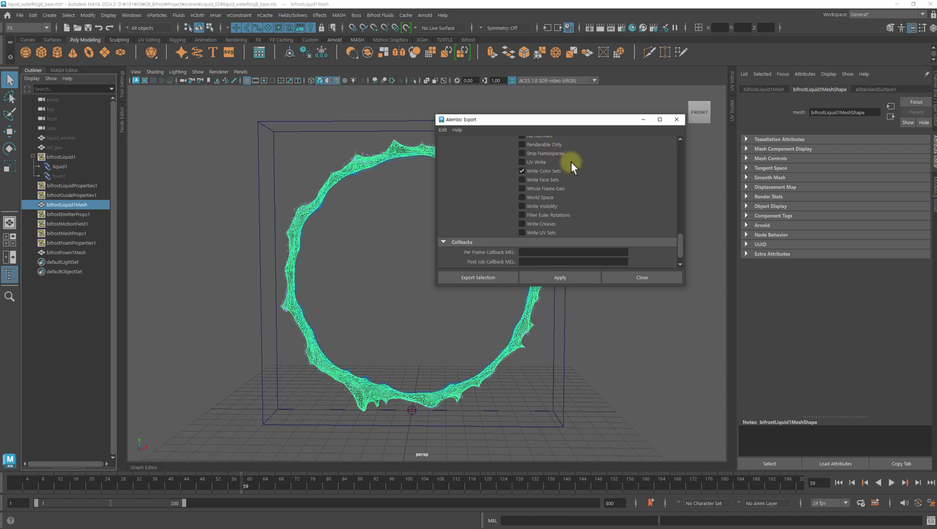
pyautogui.moveTo(559, 119); pyautogui.dragTo(559, 139)
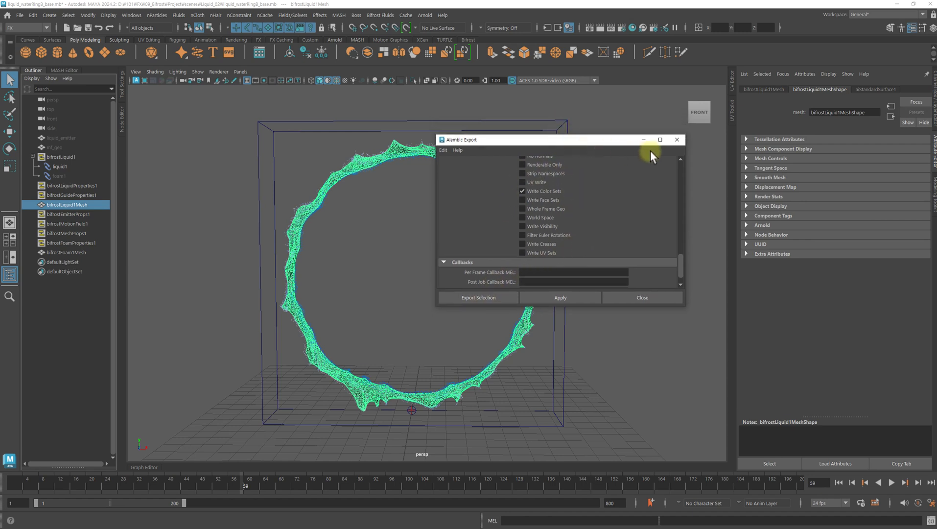
pyautogui.click(676, 140)
pyautogui.click(609, 228)
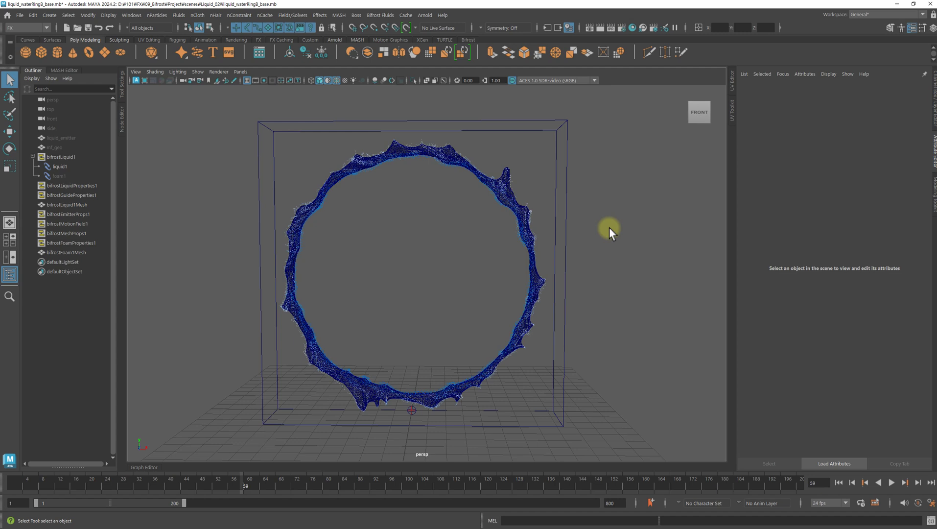
# - Inspect liquid1 and foam1, review the Arnold scene export commands for foam1, and clear the selection
pyautogui.click(69, 166)
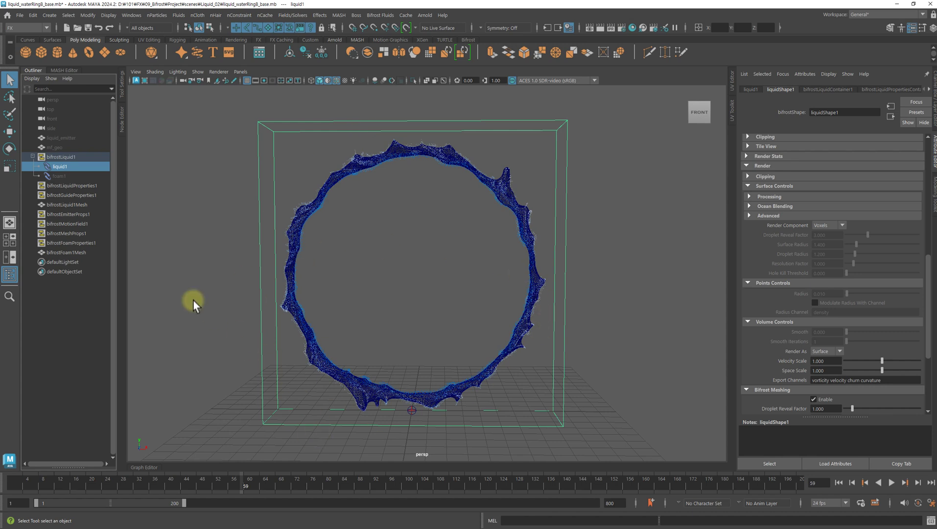
pyautogui.click(68, 176)
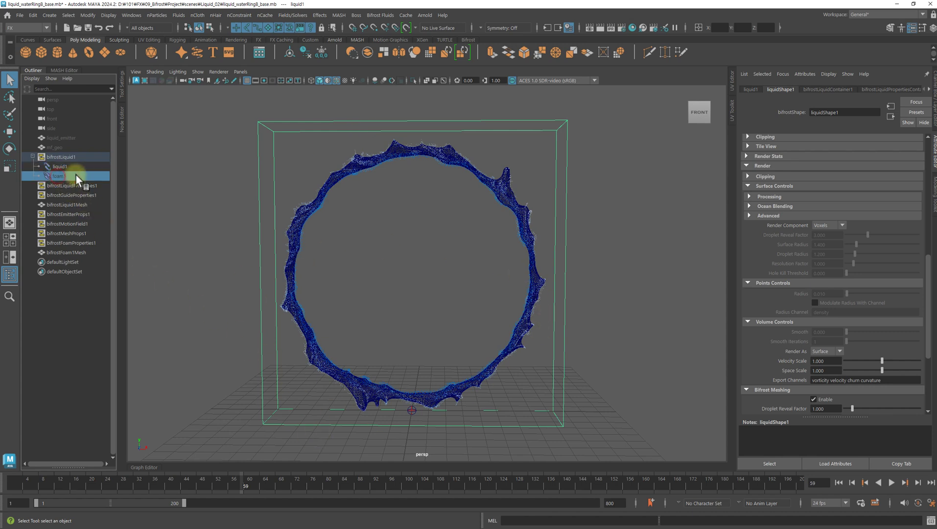
pyautogui.click(424, 15)
pyautogui.moveTo(497, 67)
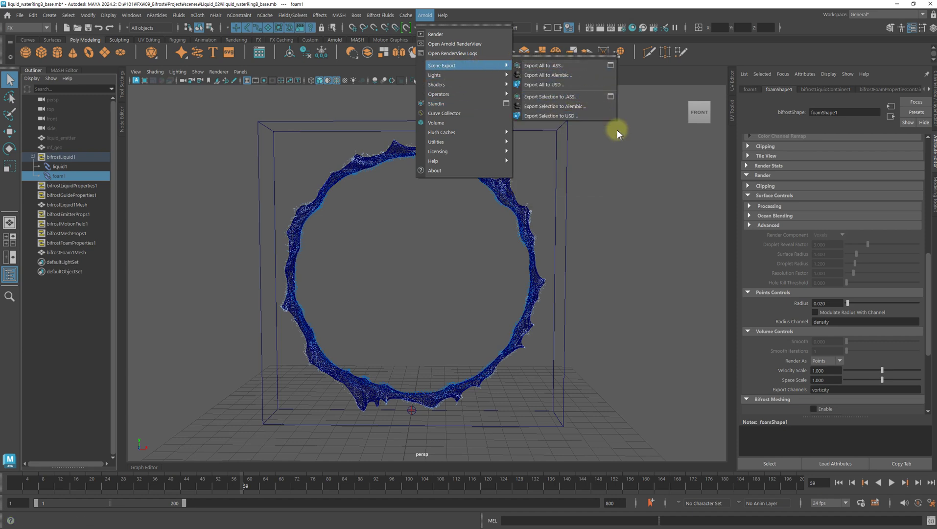
pyautogui.click(643, 232)
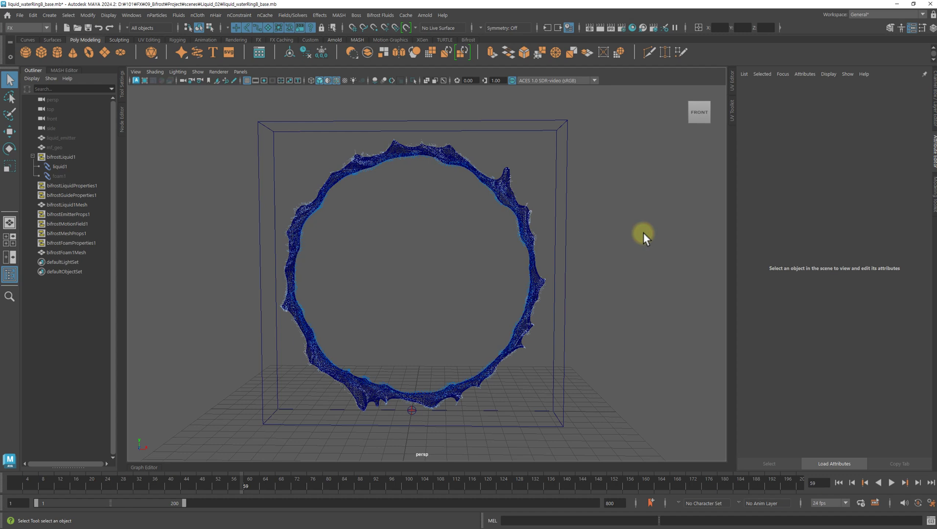